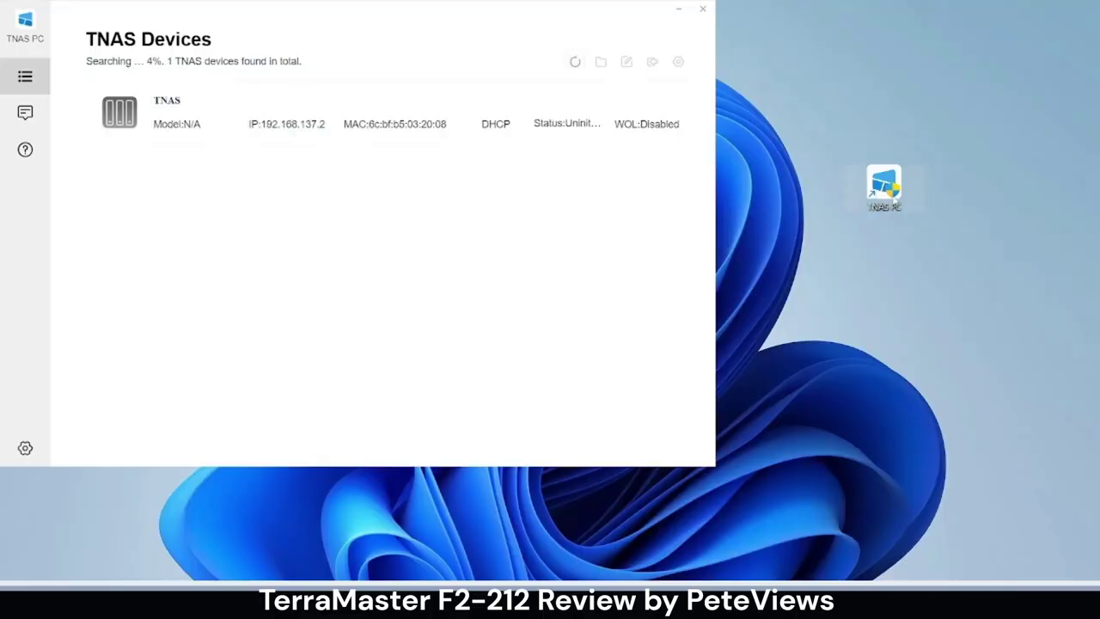
- Open the discovered TNAS at 192.168.137.2 from TNAS PC in the browser
left_click(424, 131)
left_click(654, 63)
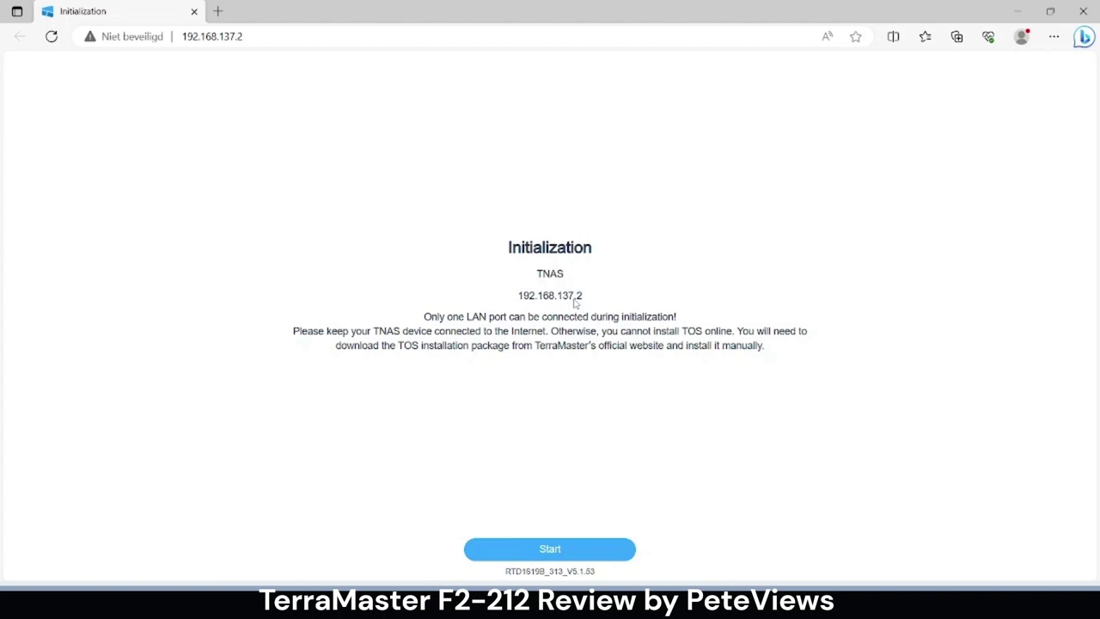
- Start NAS initialization, acknowledge the hard drive warning, and choose Custom setup
left_click(558, 552)
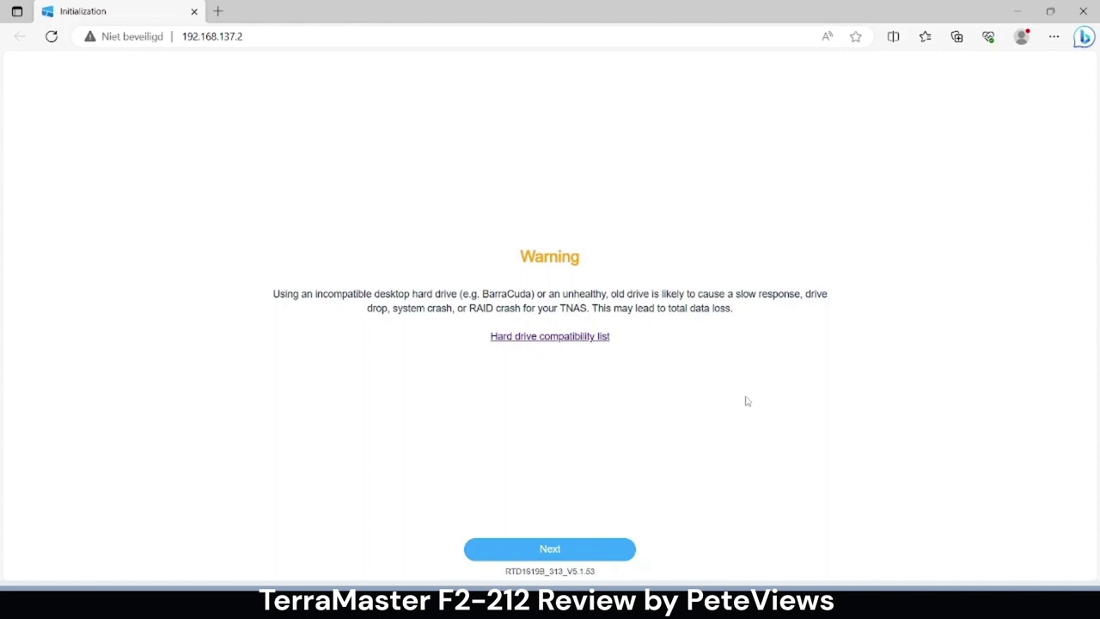
left_click(558, 550)
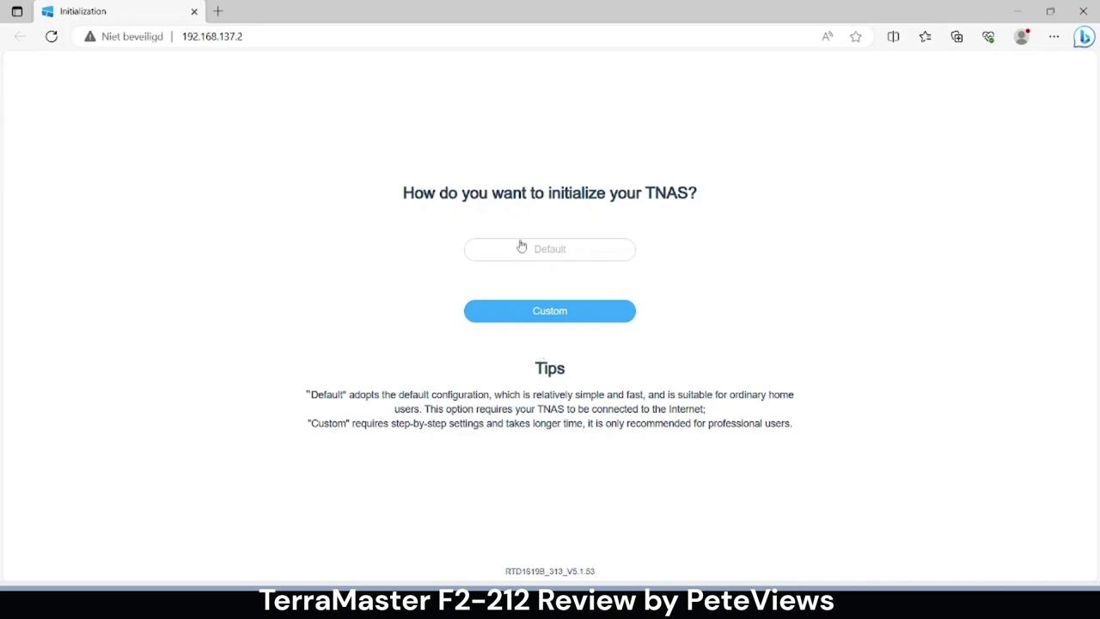
left_click(528, 318)
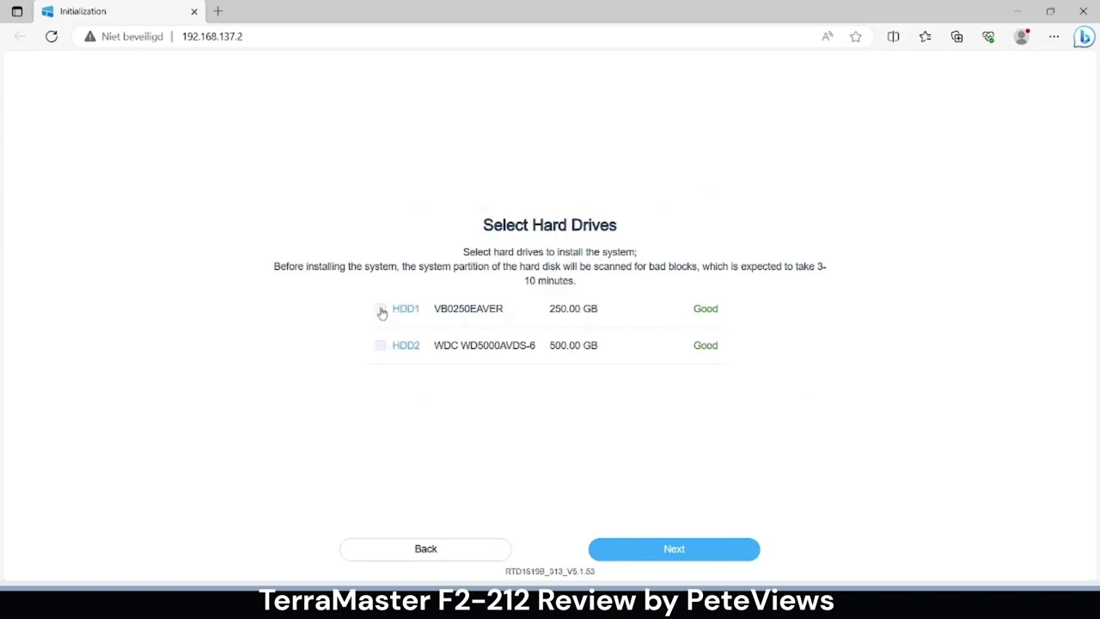
- Select both HDD1 and HDD2 as the system install drives
left_click(380, 311)
left_click(381, 310)
left_click(382, 310)
- Install TOS manually from the TOS_ARM2.0_5.1.67_00068_2308111935.ins package in Downloads
left_click(663, 548)
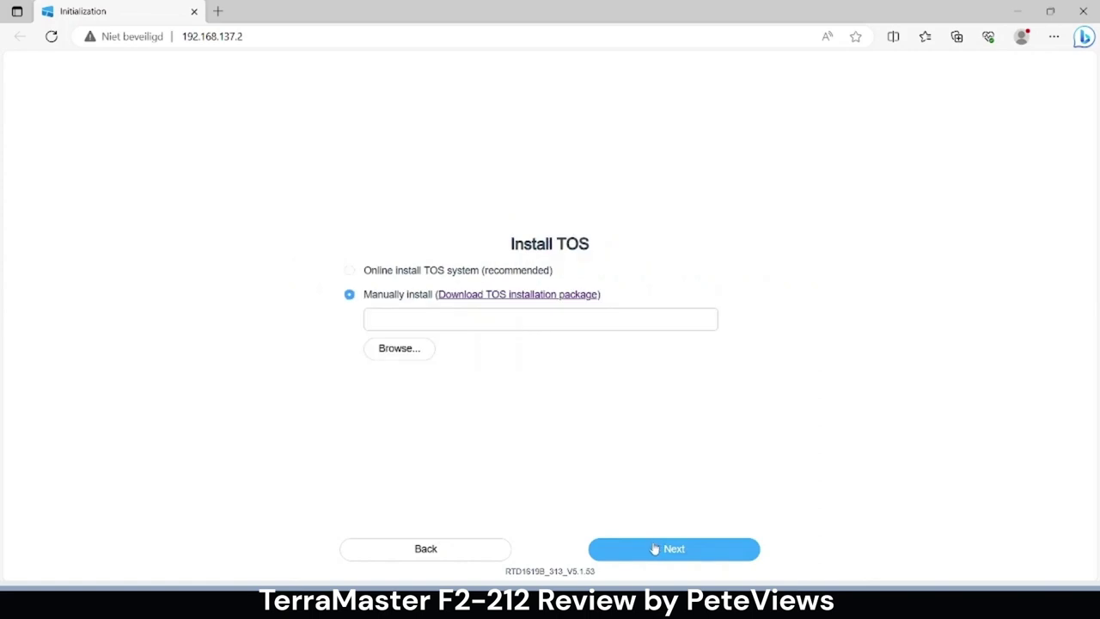
left_click(383, 348)
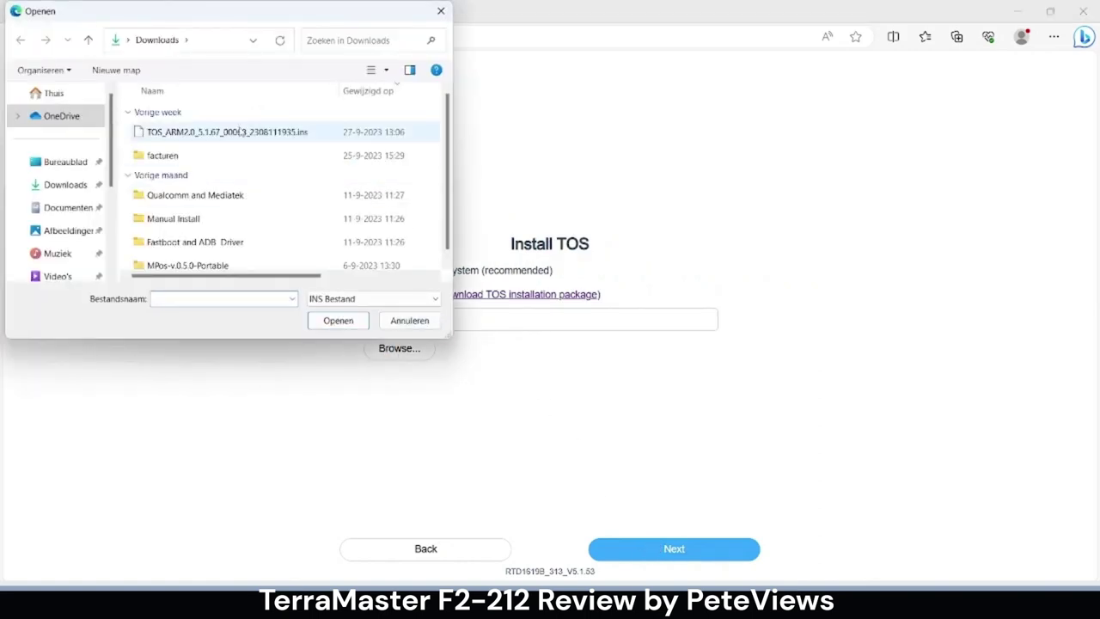
left_click(242, 132)
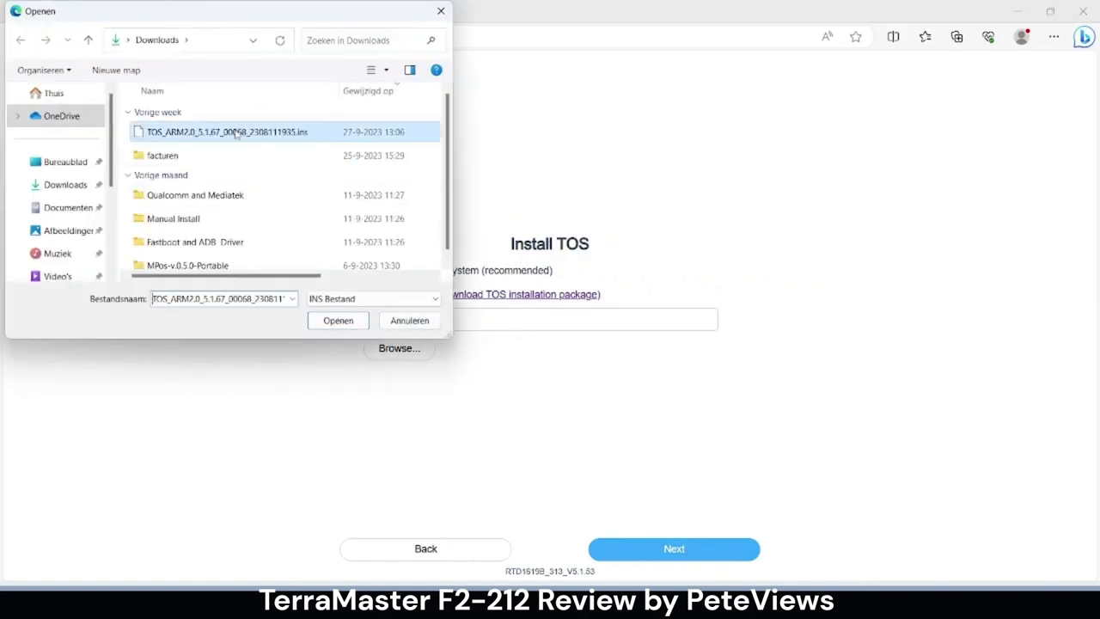
left_click(338, 320)
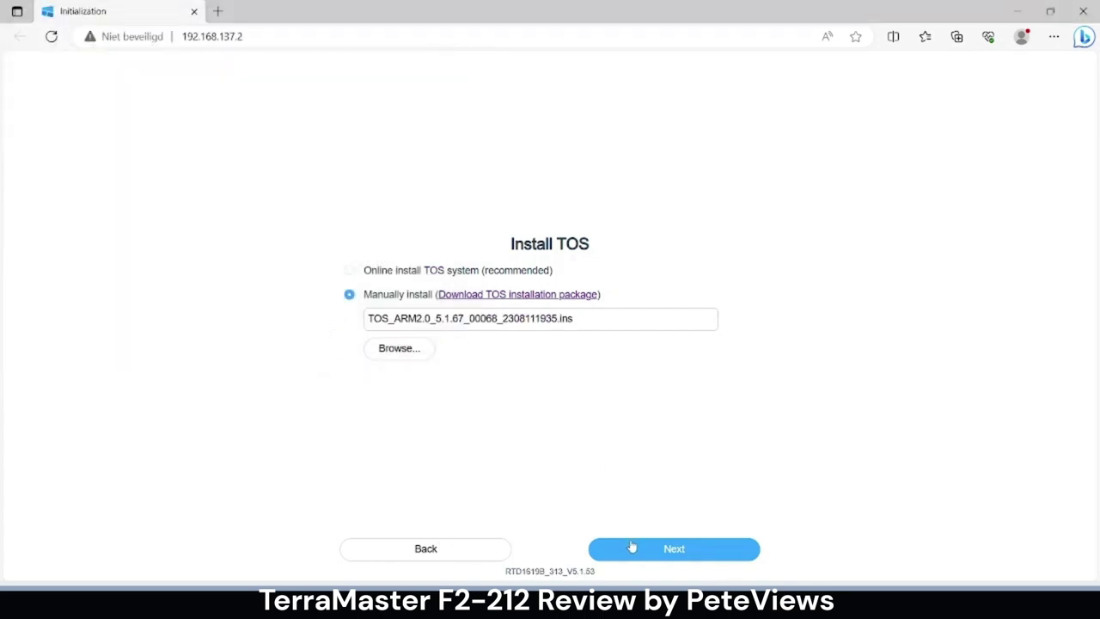
left_click(634, 547)
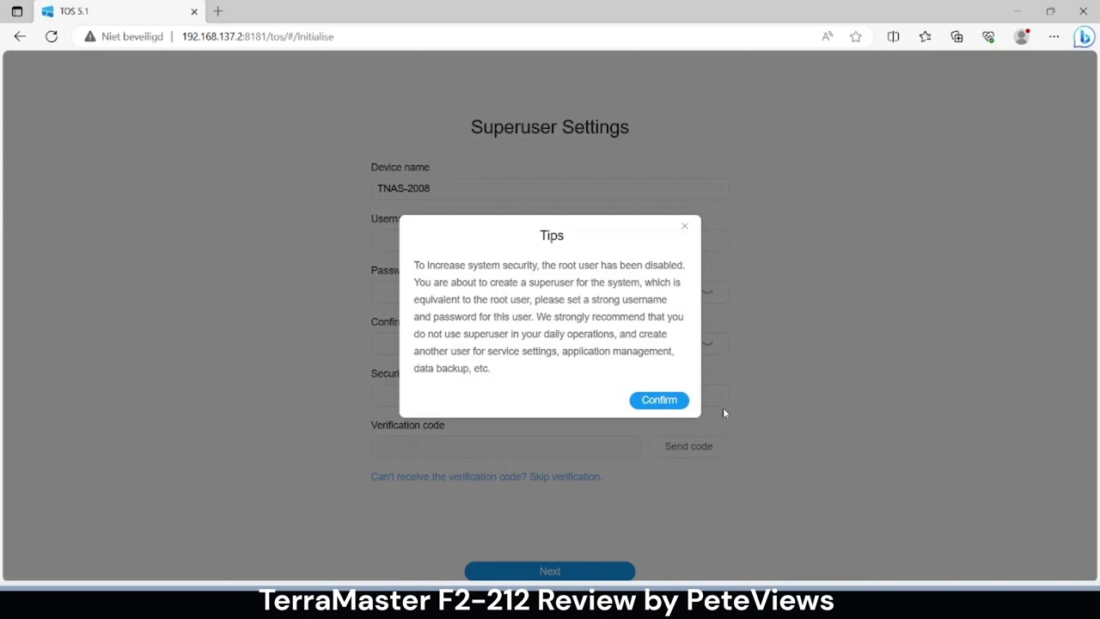
- Create the superuser account with a username and password, leaving email blank and skipping verification
left_click(674, 406)
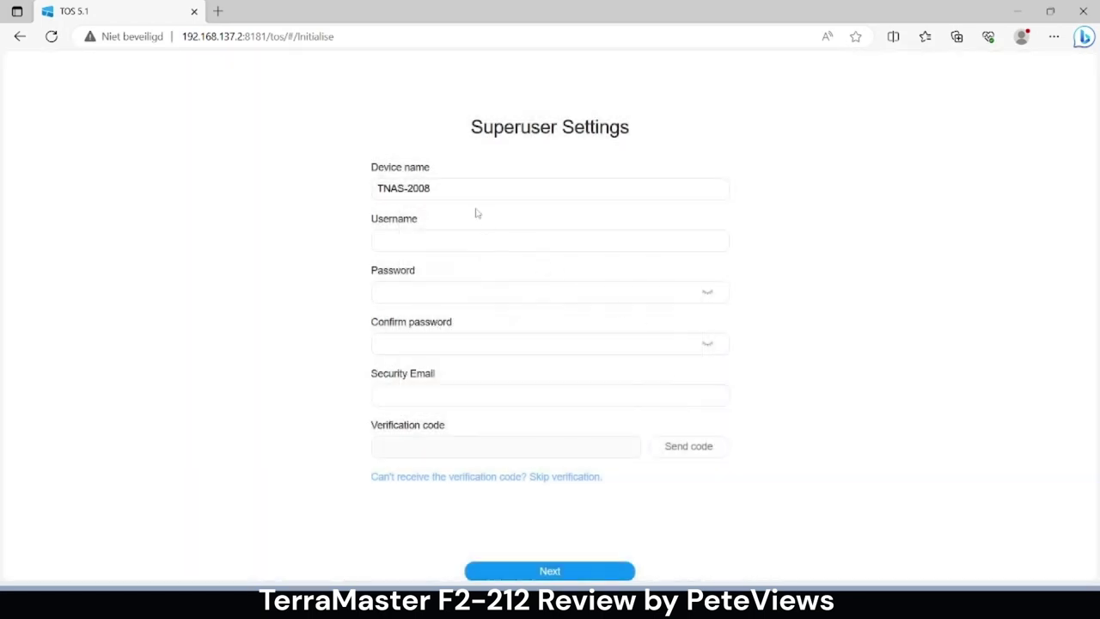
left_click(454, 241)
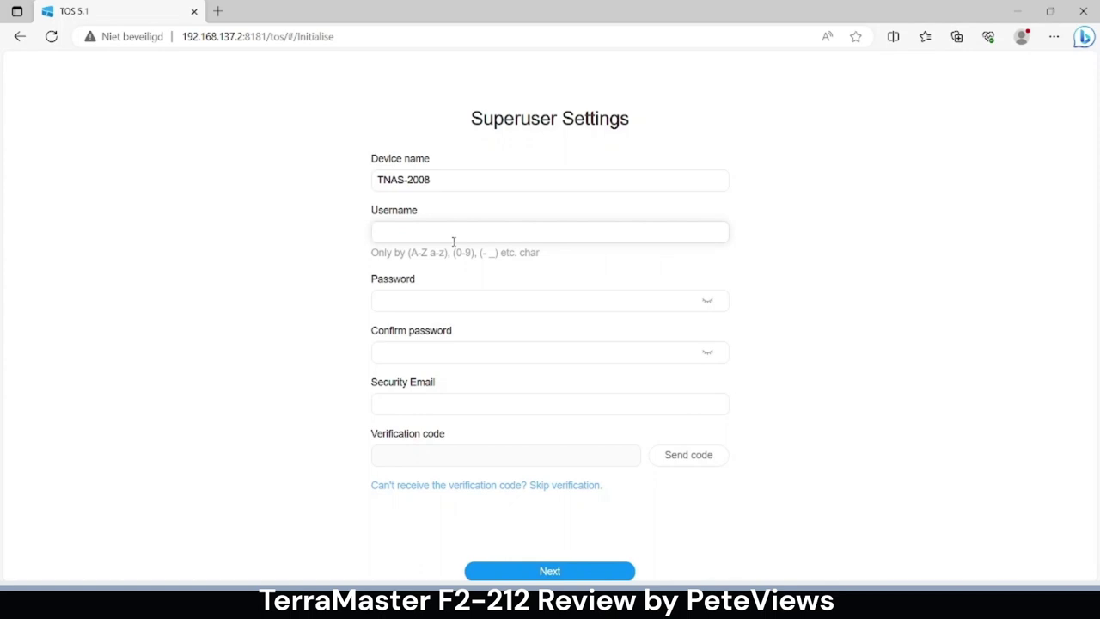
key("Tab")
key("Tab")
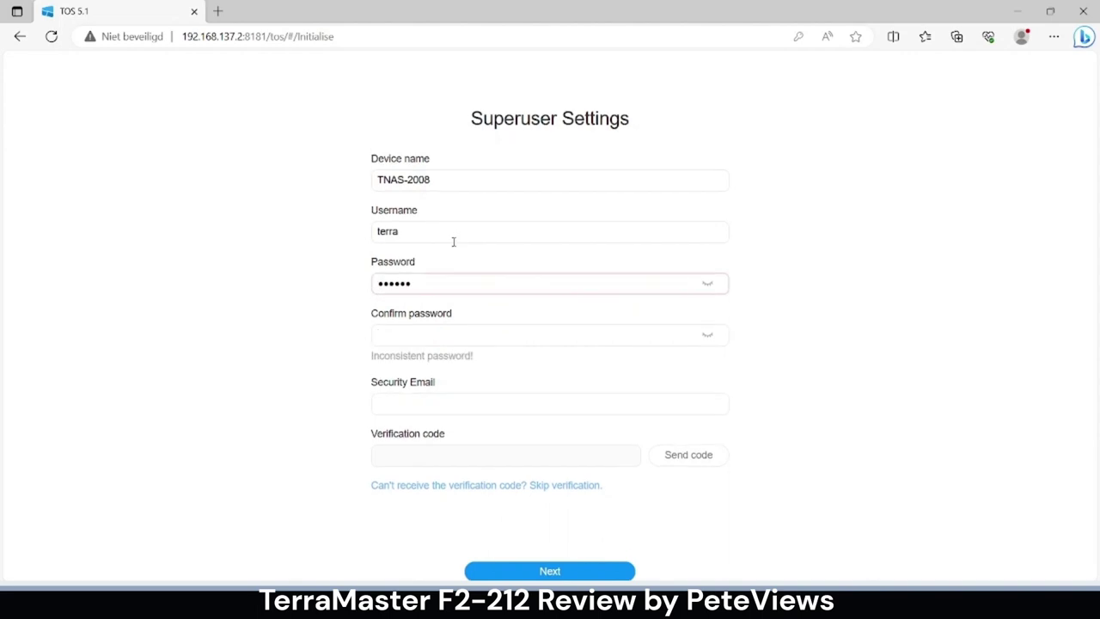
key("Tab")
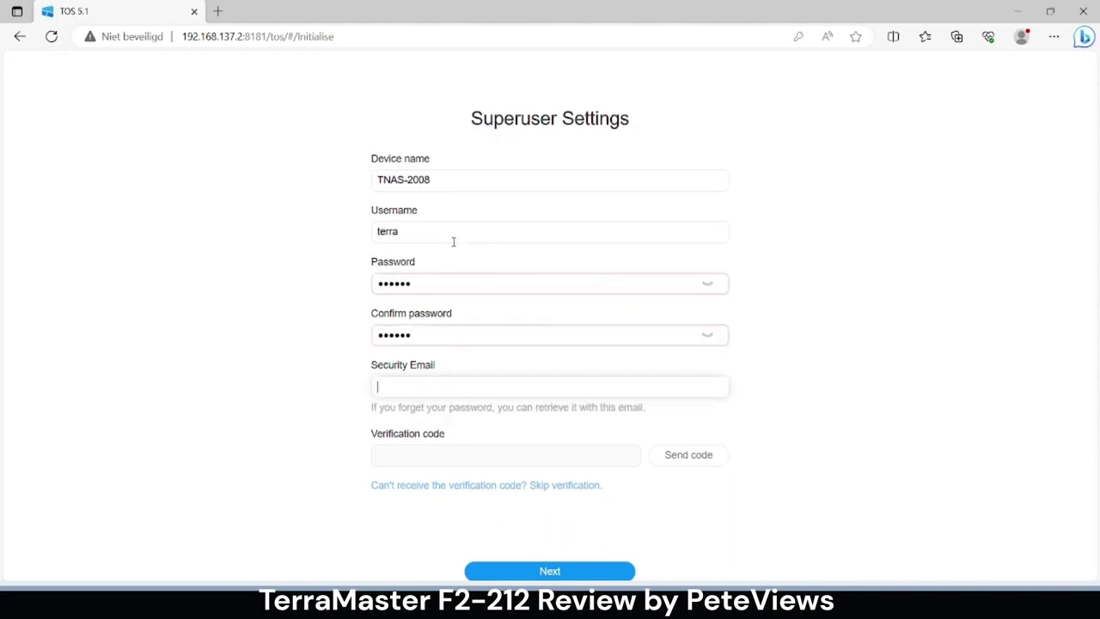
left_click(508, 490)
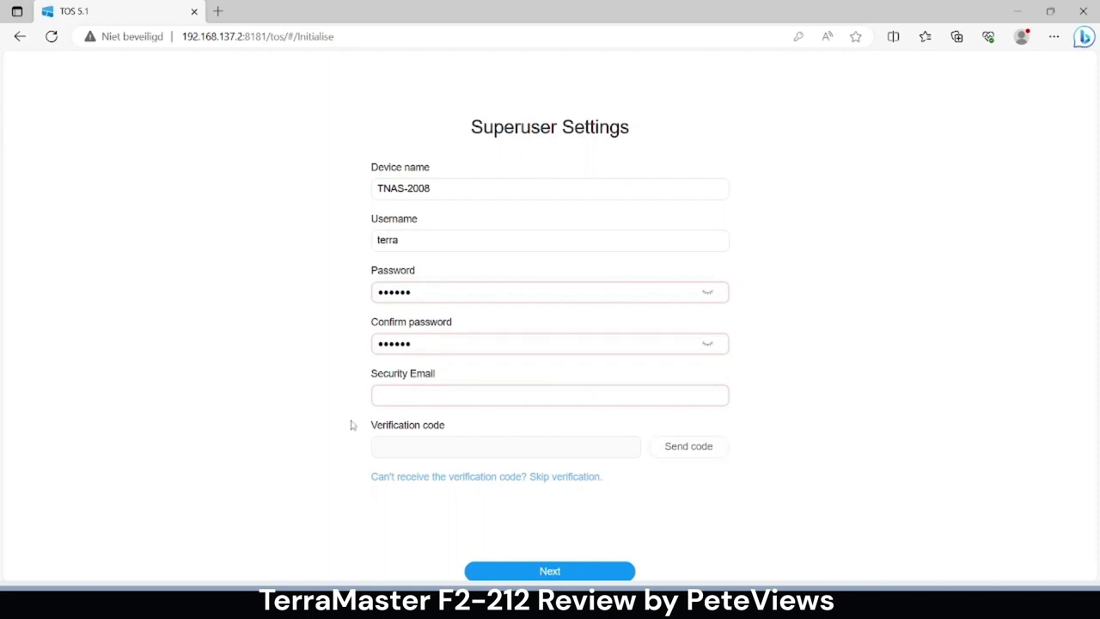
left_click(445, 478)
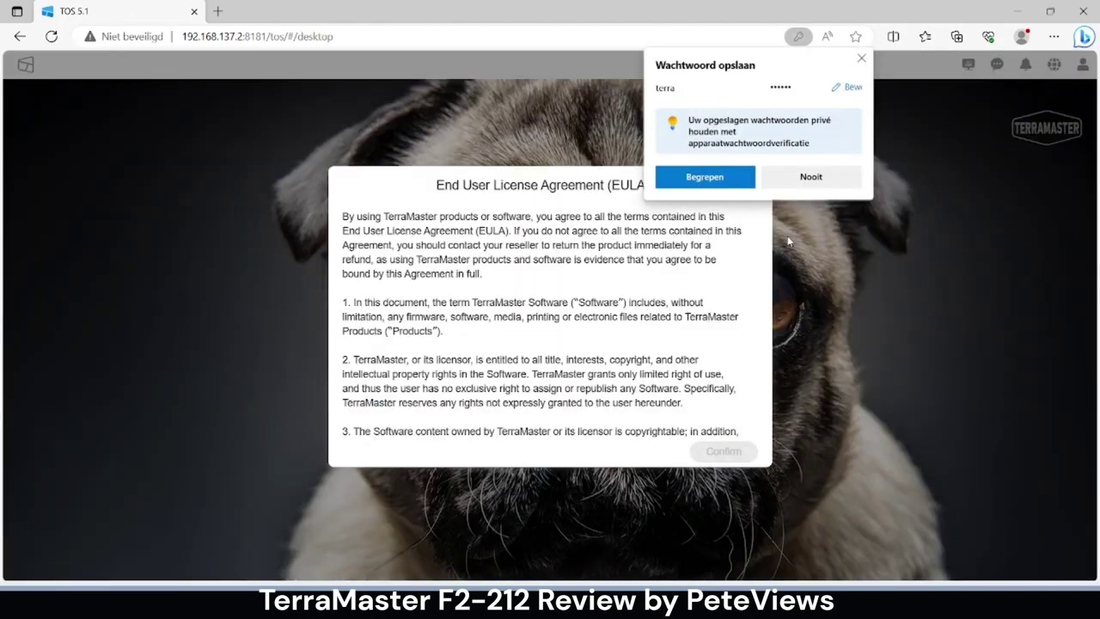
- Accept the End User License Agreement after dismissing the browser's save-password offer
left_click(861, 58)
scroll(675, 336, "down", 15)
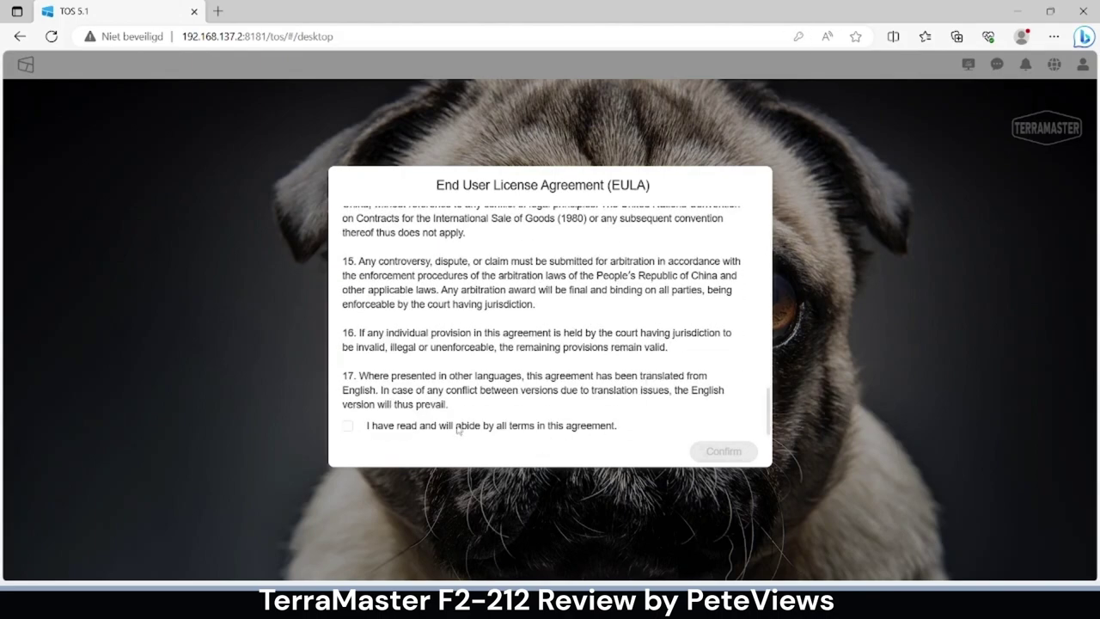
left_click(346, 427)
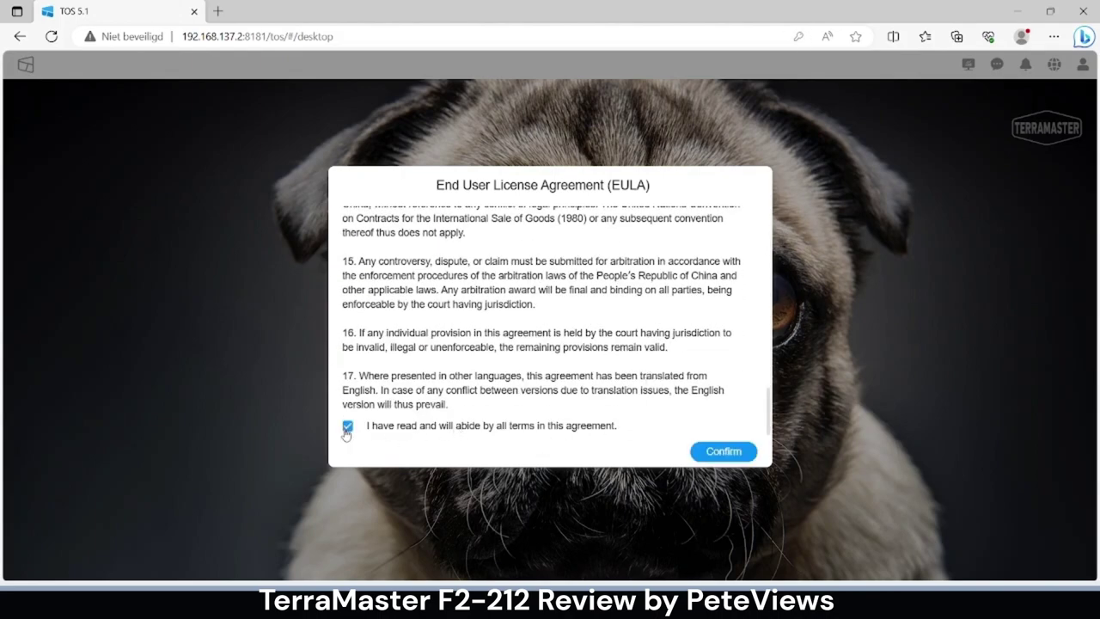
left_click(697, 450)
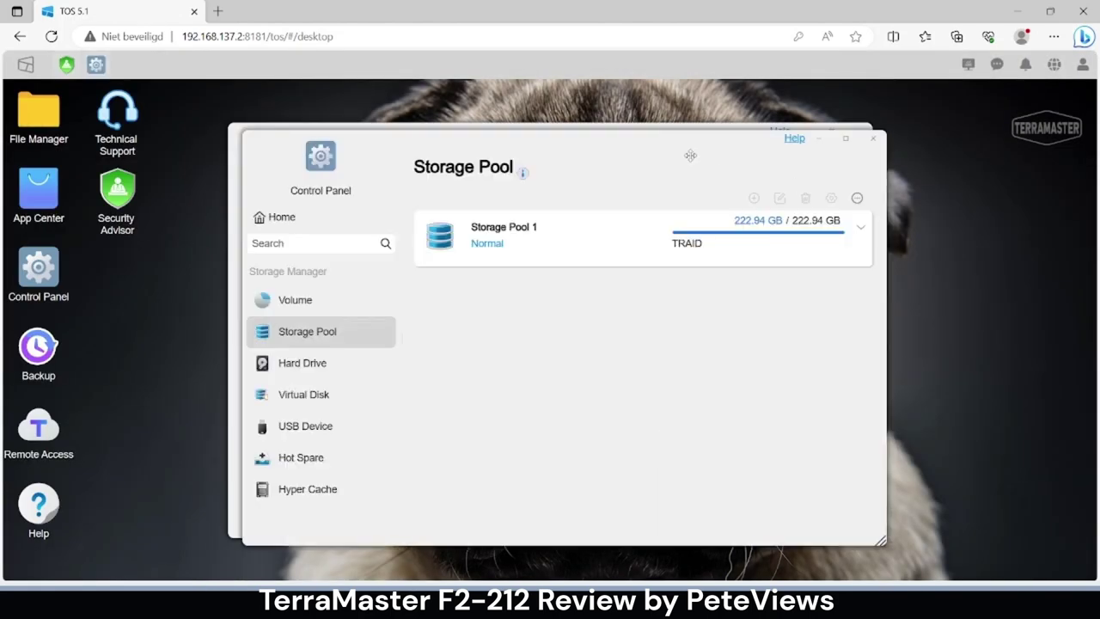
- Review Security Advisor's password strength and isolation mode results, then close it and Storage Pool
left_click_drag(677, 146, 879, 216)
left_click(706, 160)
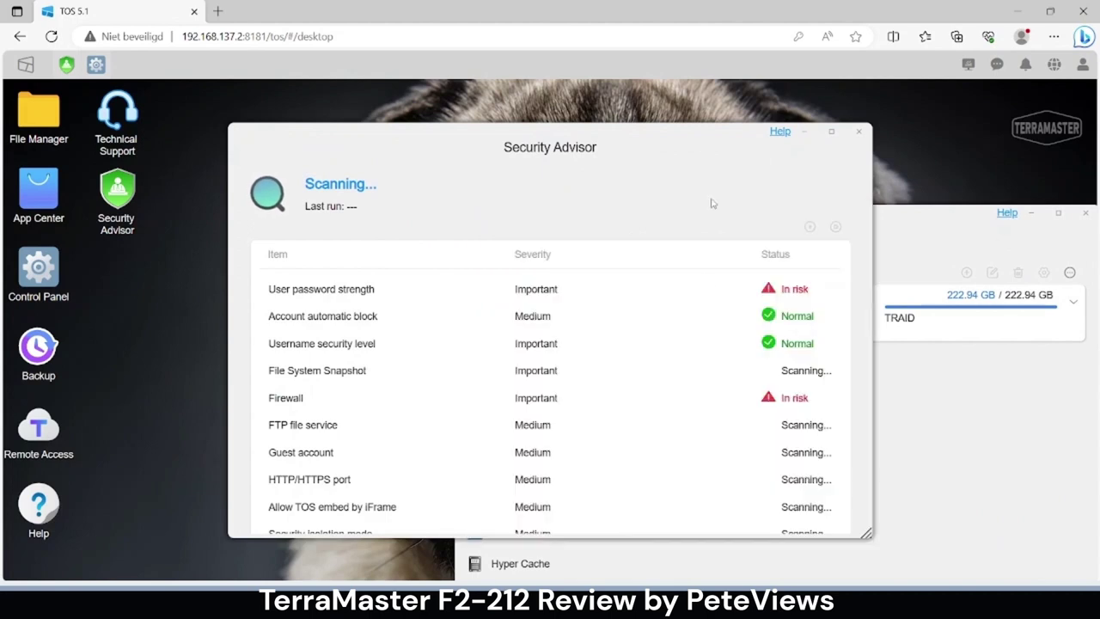
left_click(691, 285)
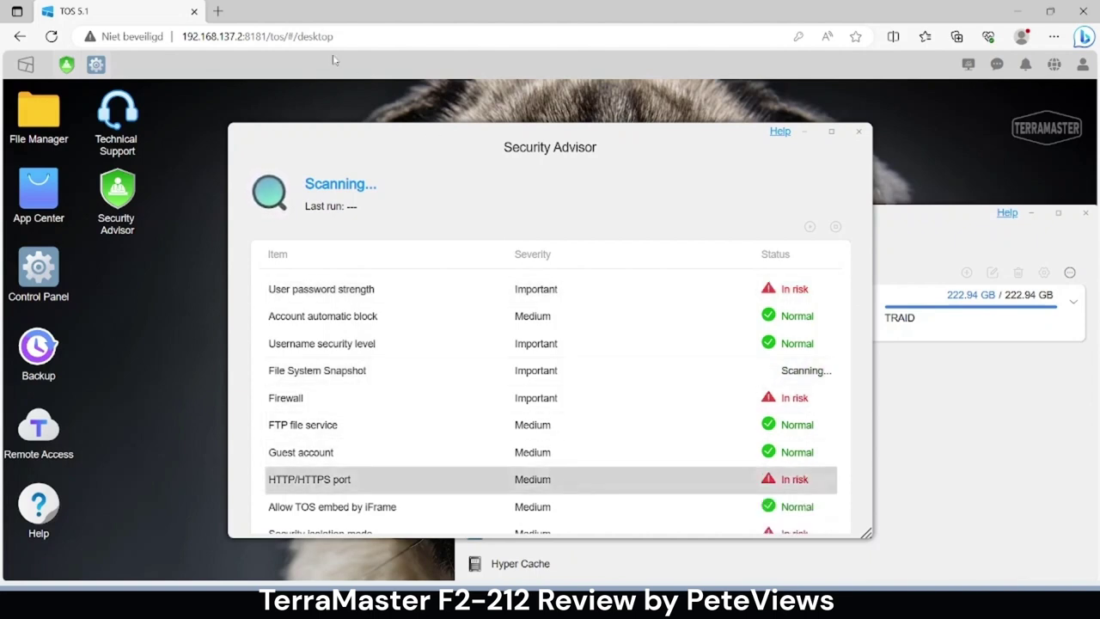
scroll(538, 402, "down", 3)
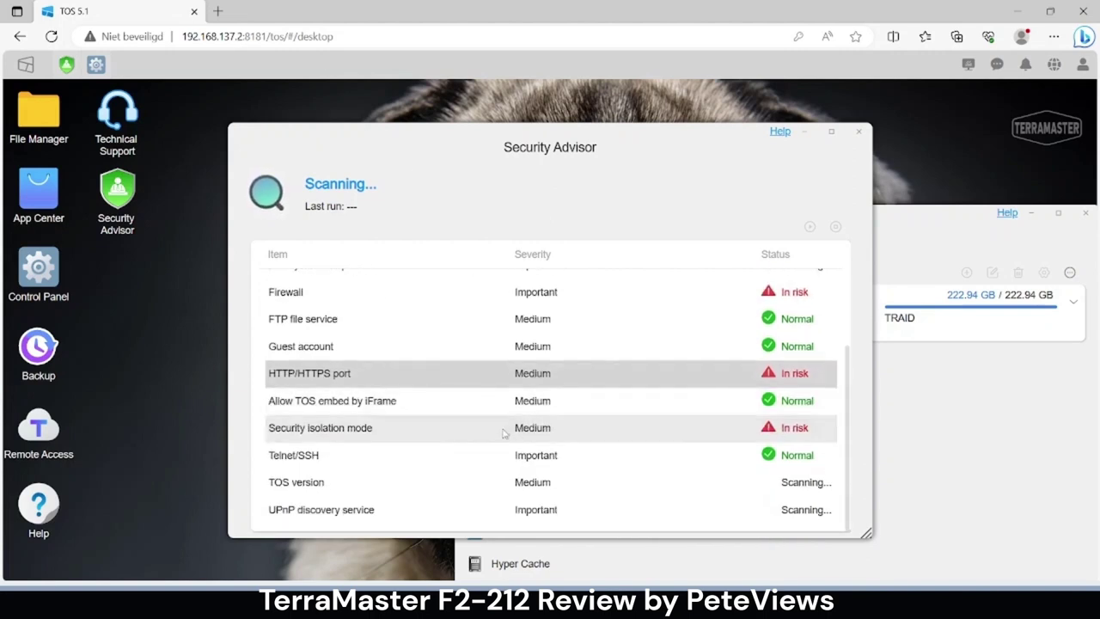
left_click(504, 432)
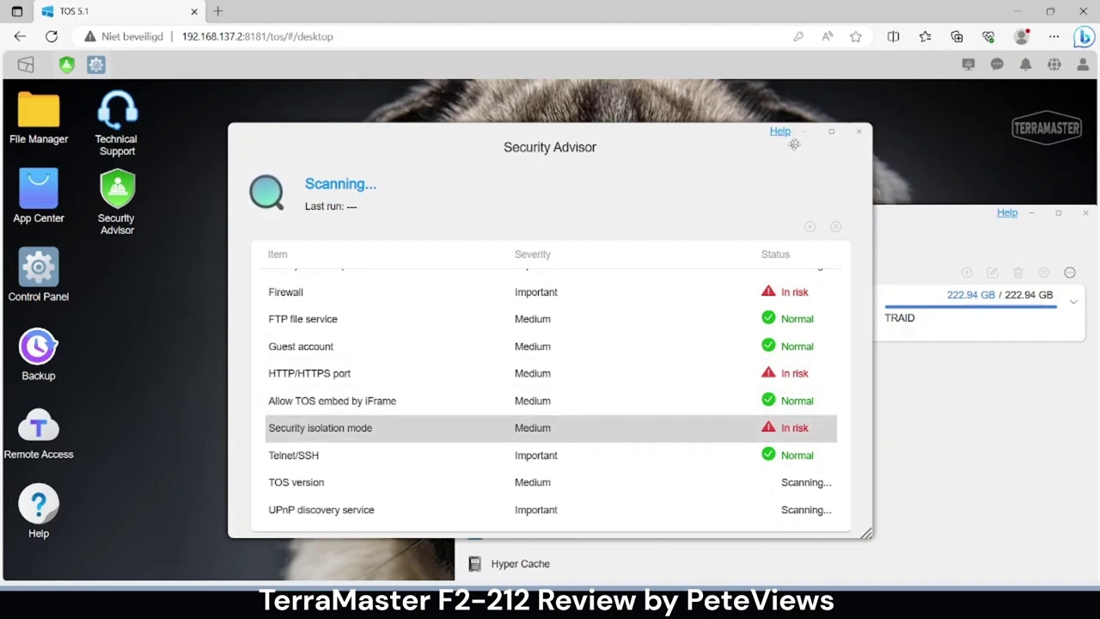
left_click(859, 131)
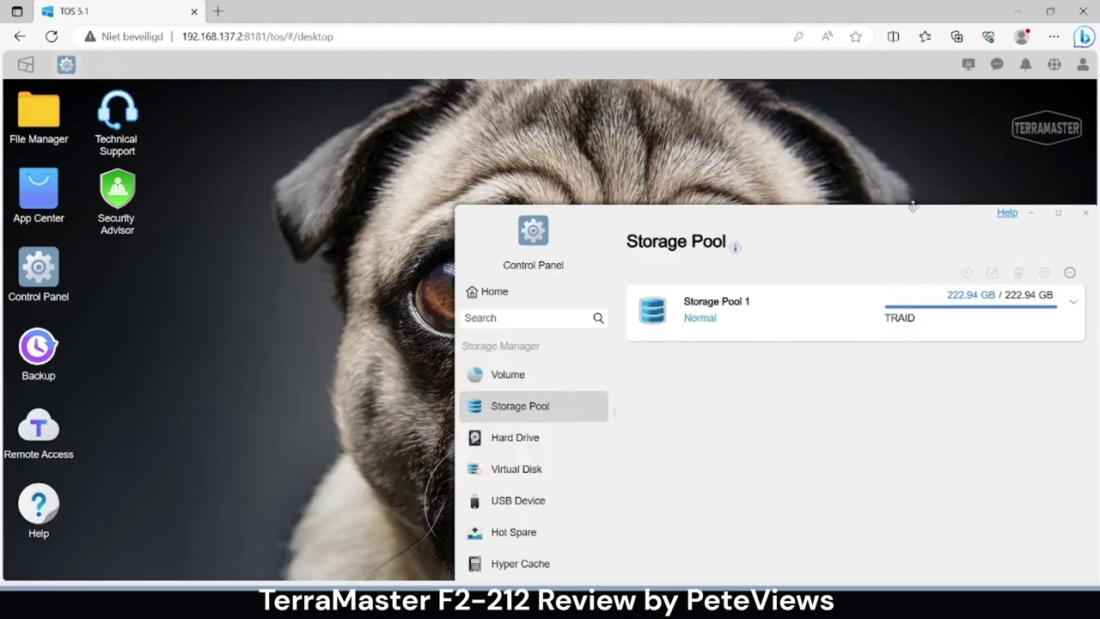
left_click_drag(932, 207, 726, 156)
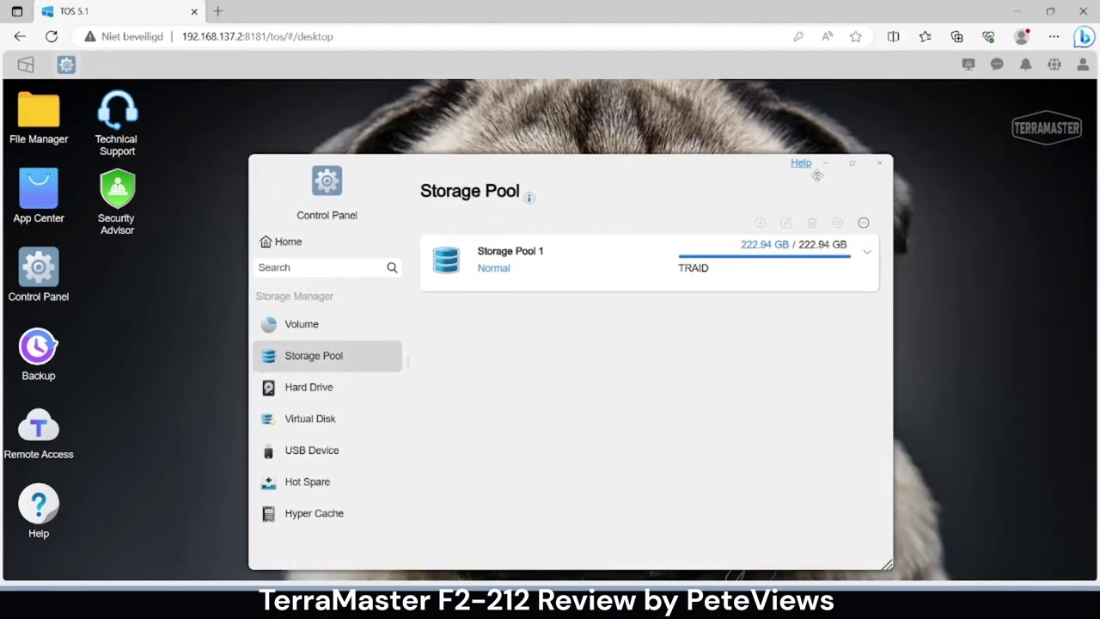
left_click(877, 165)
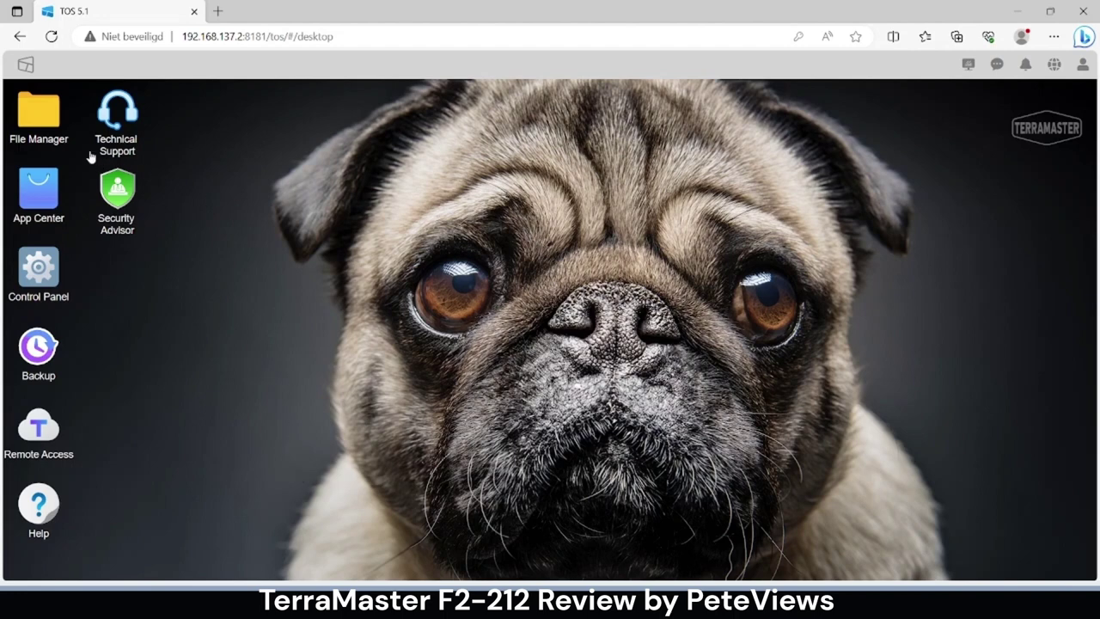
- Open File Manager and set the file service tip to never prompt again
left_click(46, 123)
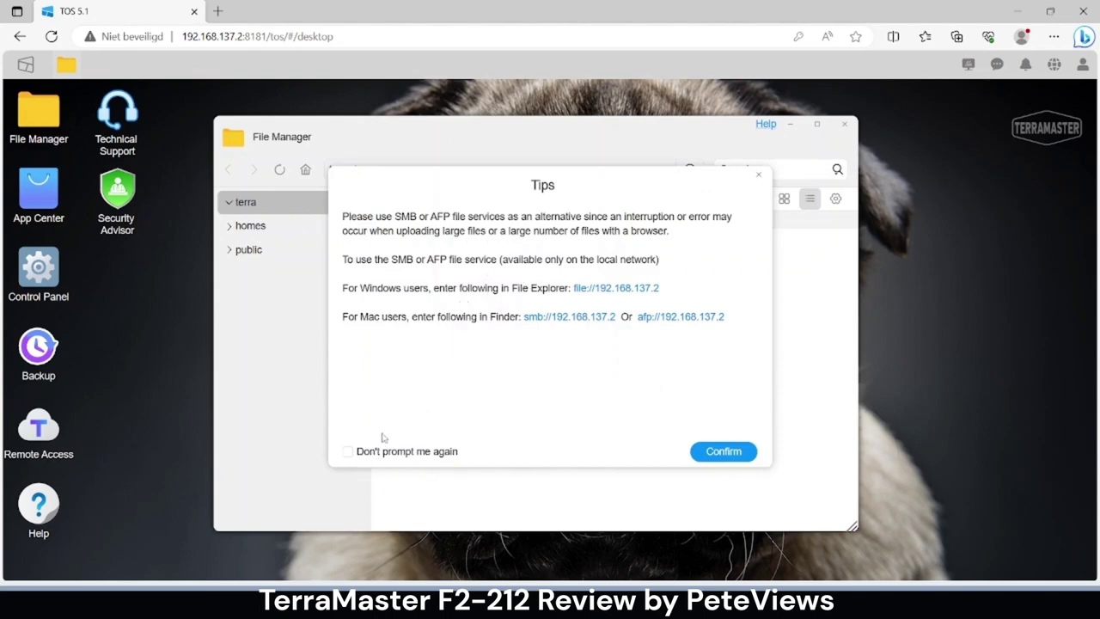
left_click(349, 452)
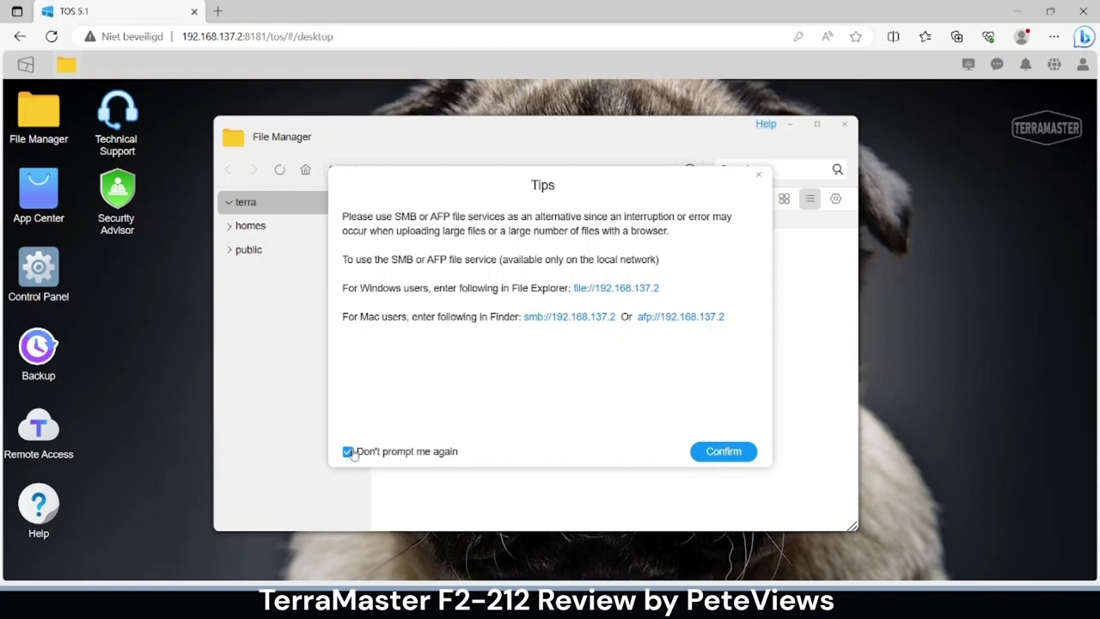
left_click(707, 452)
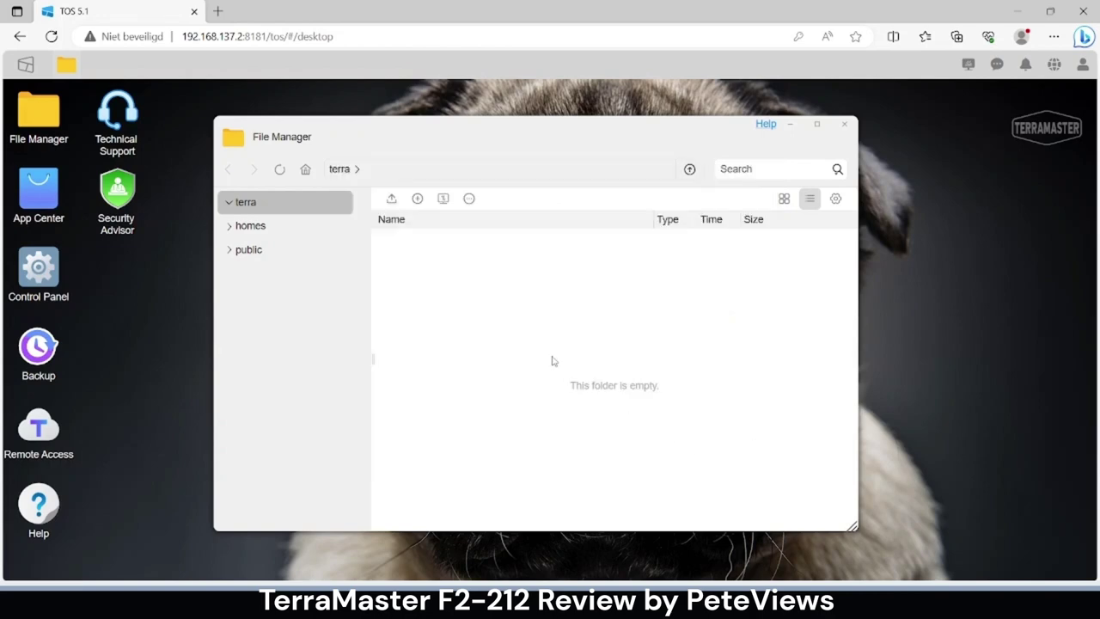
- Browse the homes and public shares, close File Manager, and open Control Panel
left_click(251, 233)
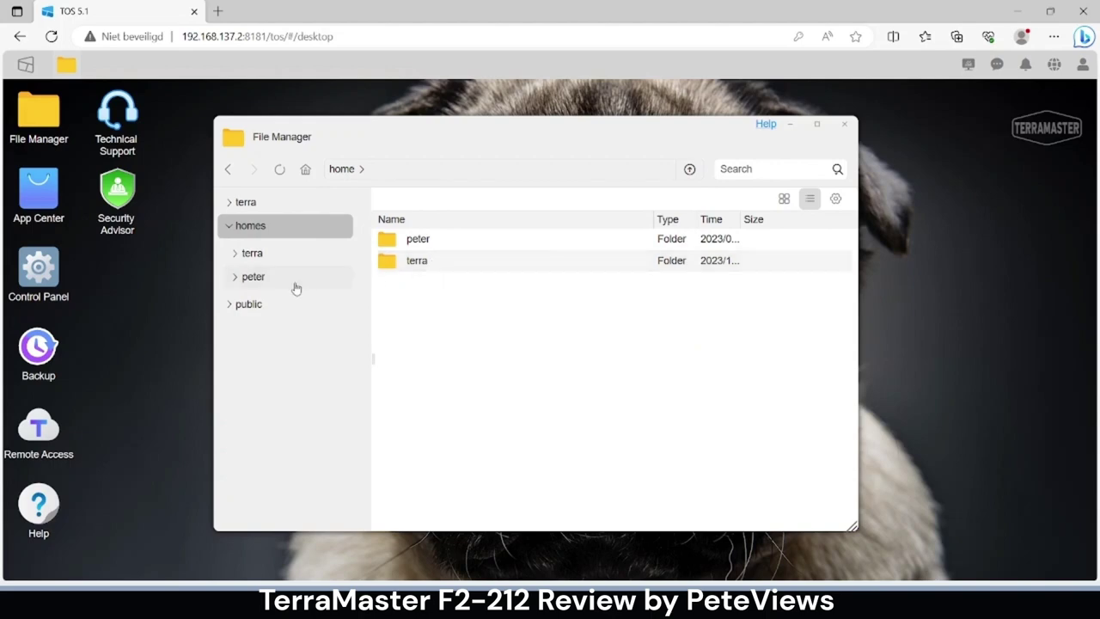
left_click(263, 304)
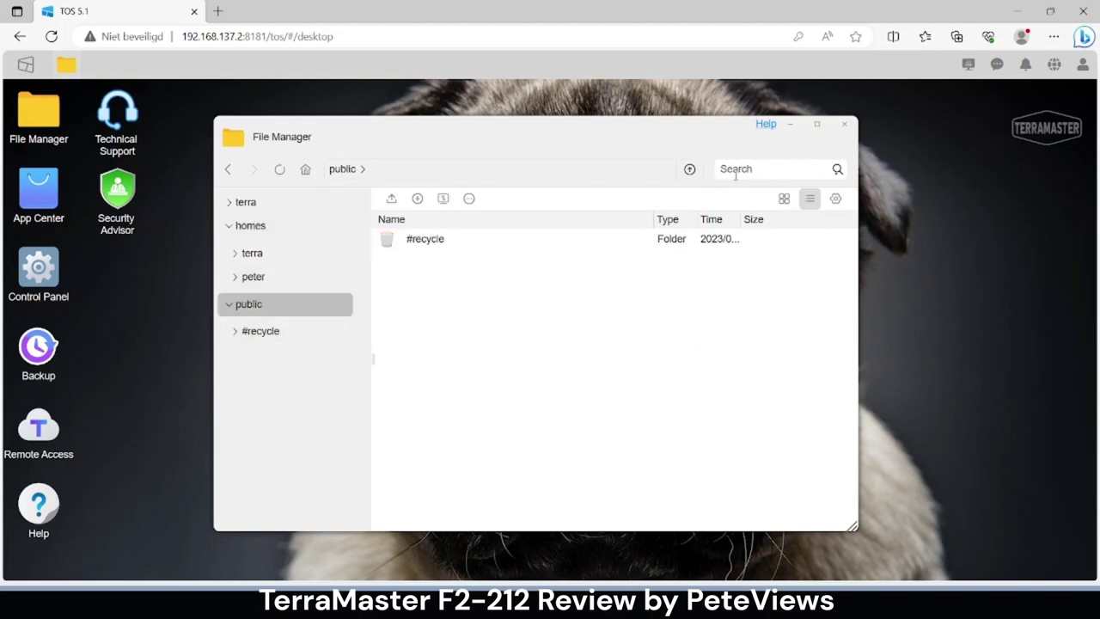
left_click(841, 126)
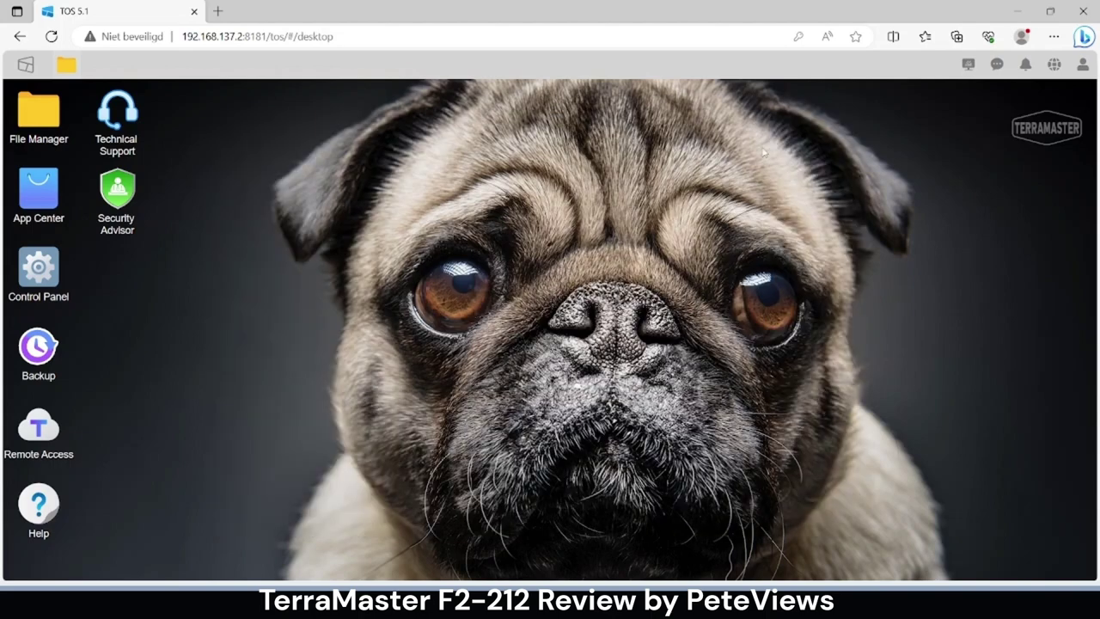
left_click(38, 274)
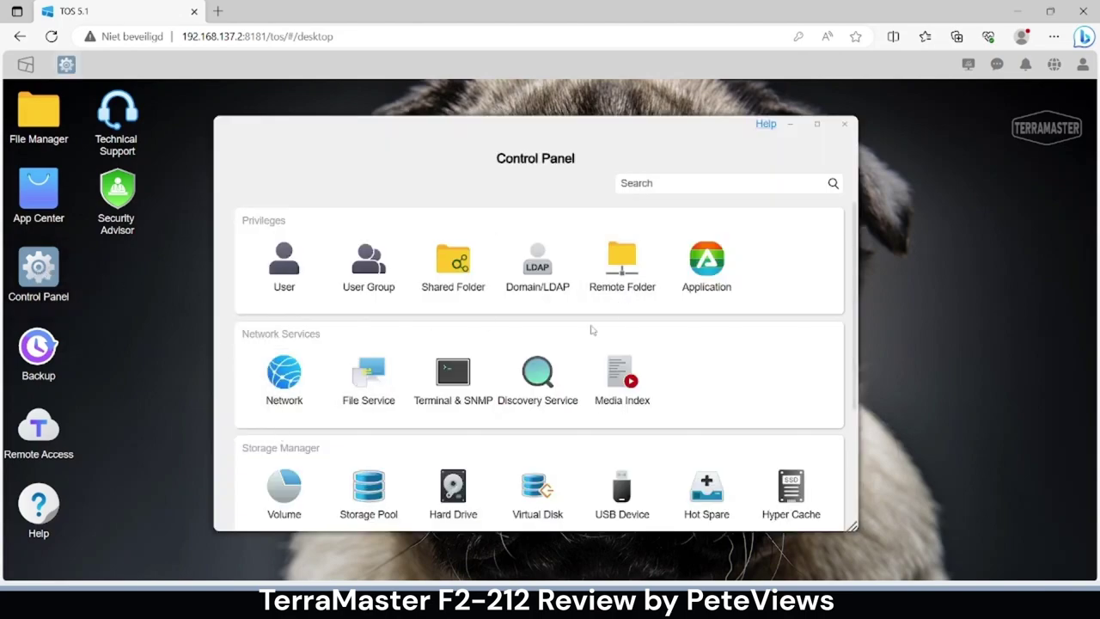
- View the System Info Overview of load, CPU and memory usage, then close Control Panel
scroll(592, 331, "down", 3)
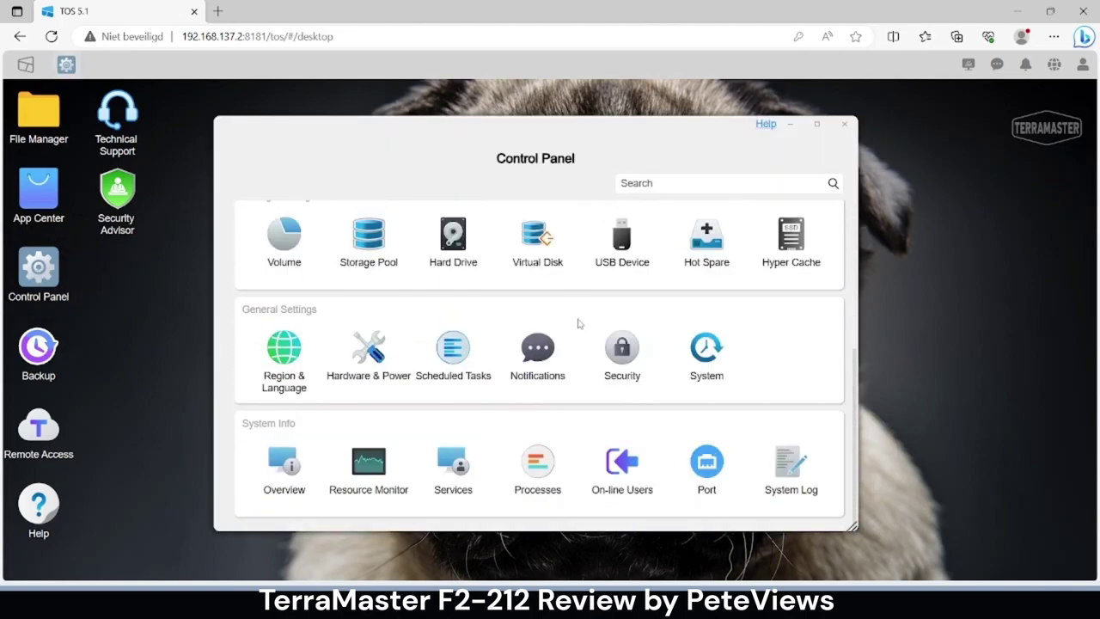
left_click(273, 475)
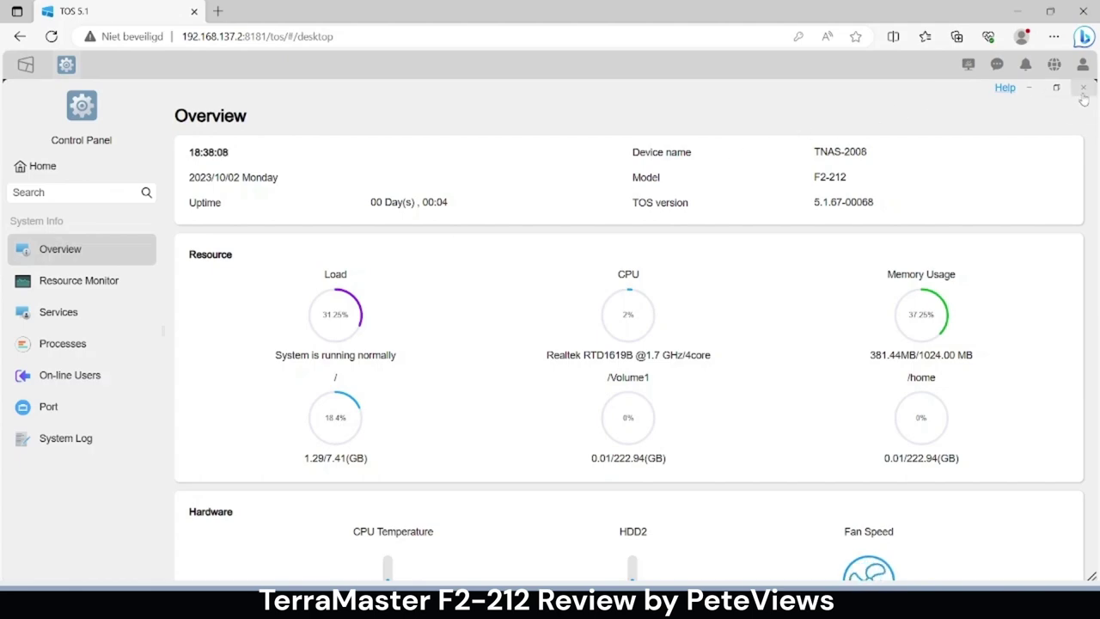
left_click(1084, 90)
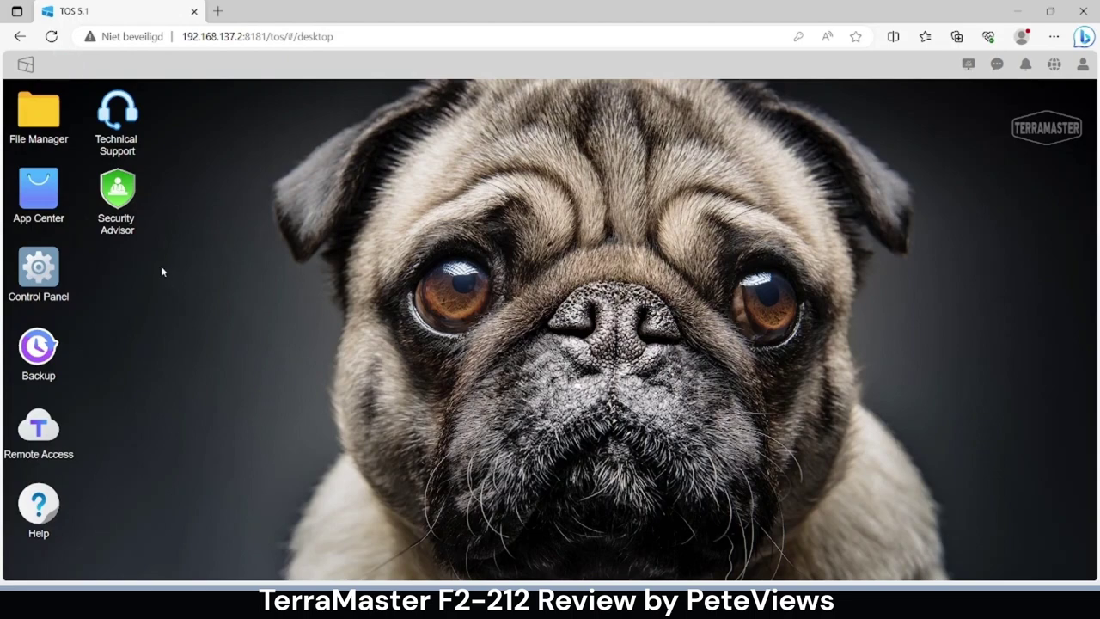
- In a maximized App Center, search 'docker', install Docker Manager, and open its details page
left_click(39, 194)
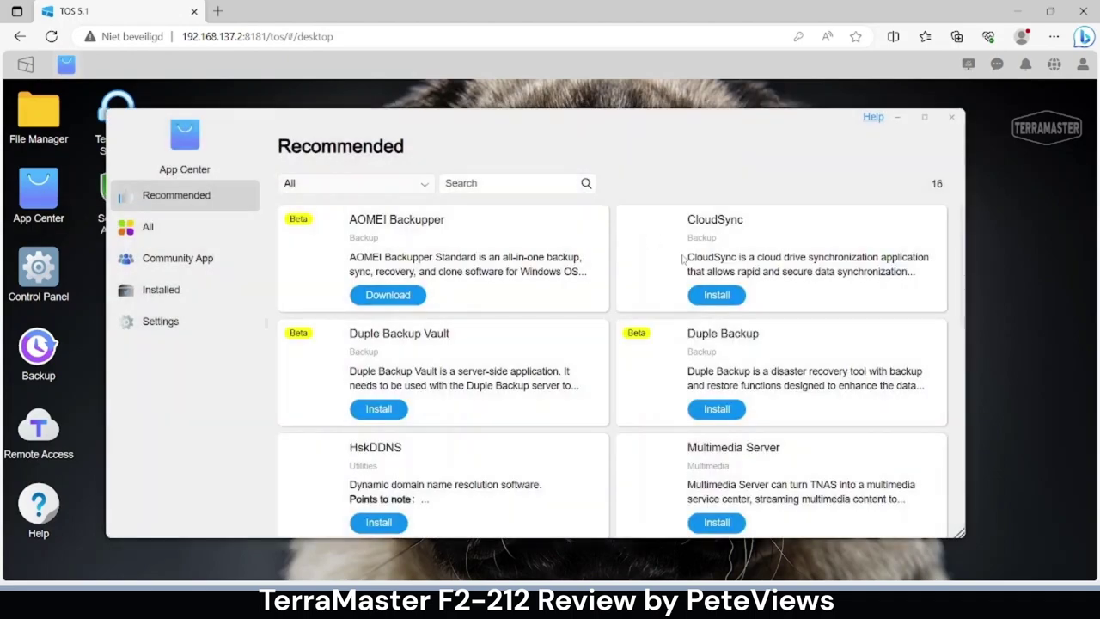
left_click(925, 119)
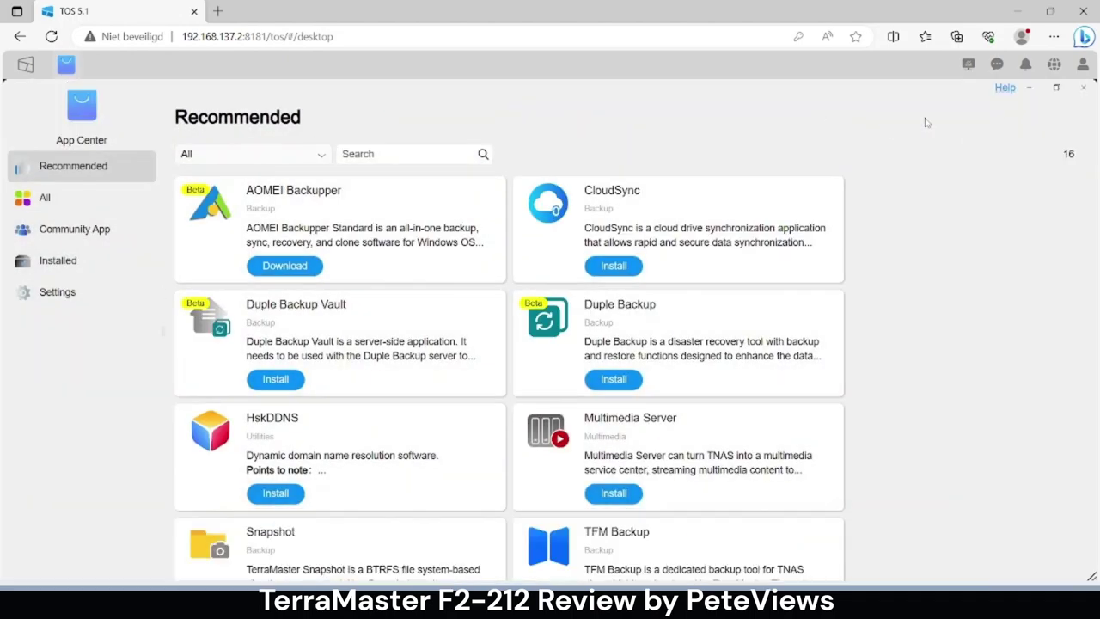
left_click(391, 153)
type("docker")
key("Return")
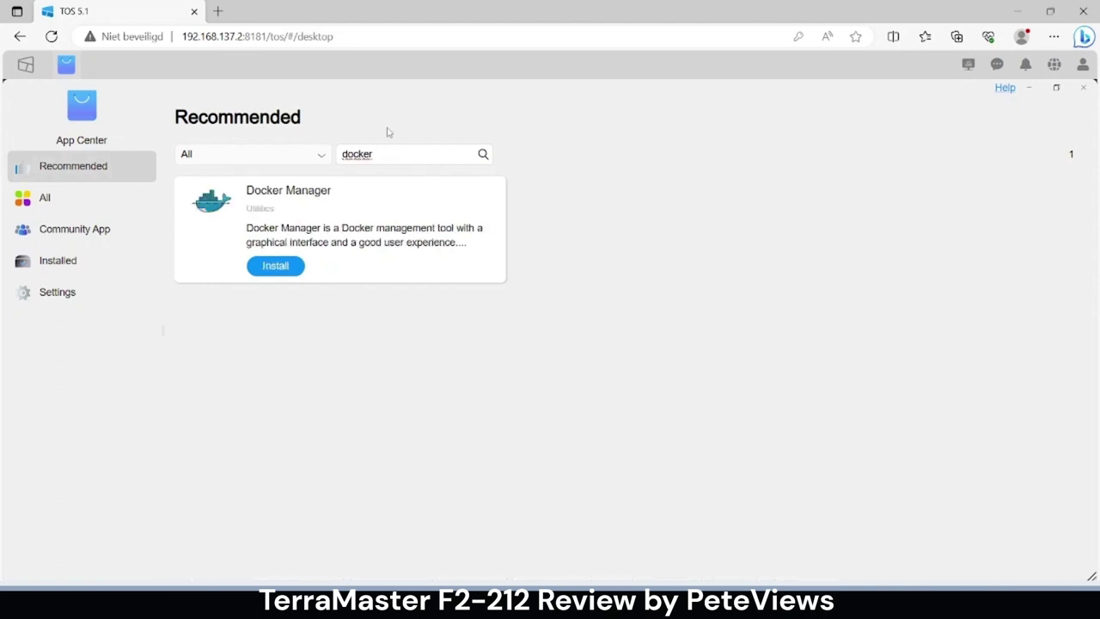
left_click(273, 267)
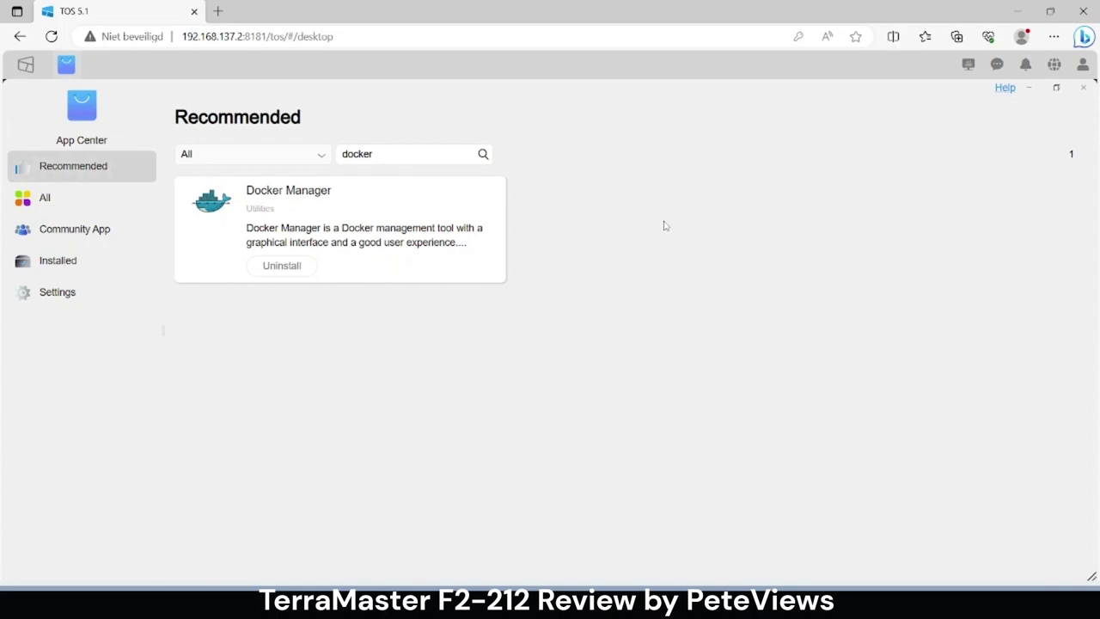
left_click(301, 193)
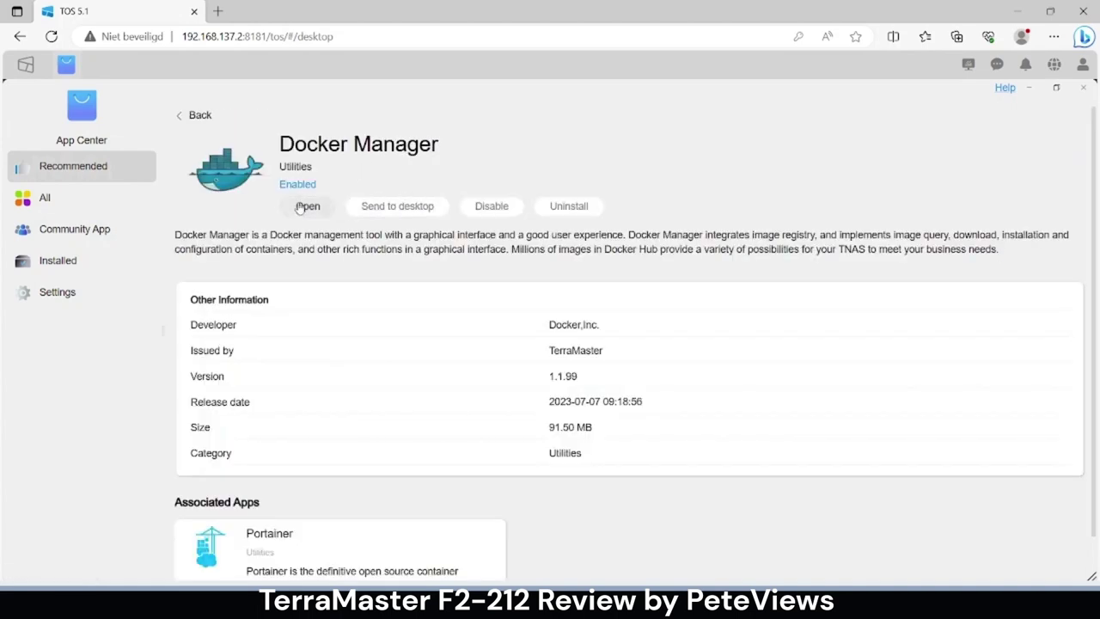
- Launch Docker Manager, check Containers, and search the Registry for 'jellyfin'
left_click(300, 208)
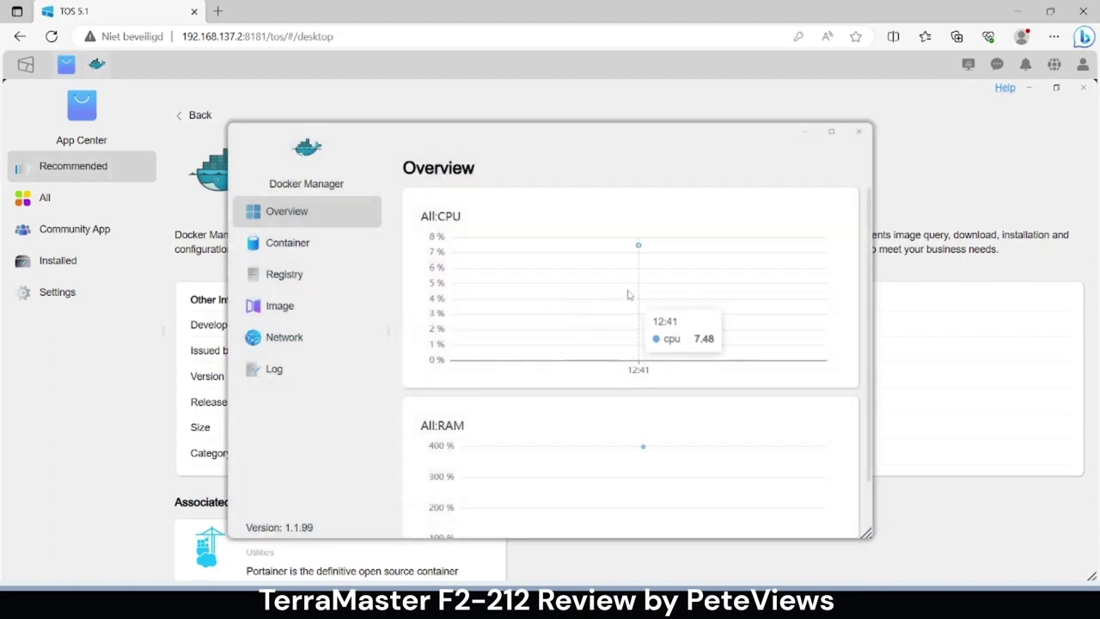
left_click(306, 247)
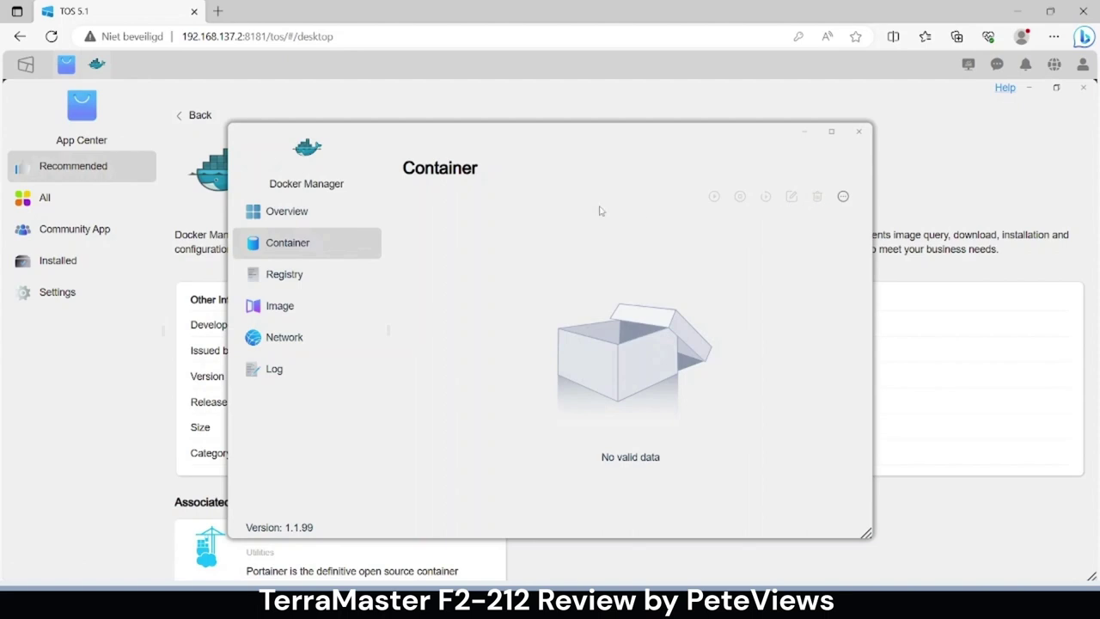
left_click(311, 282)
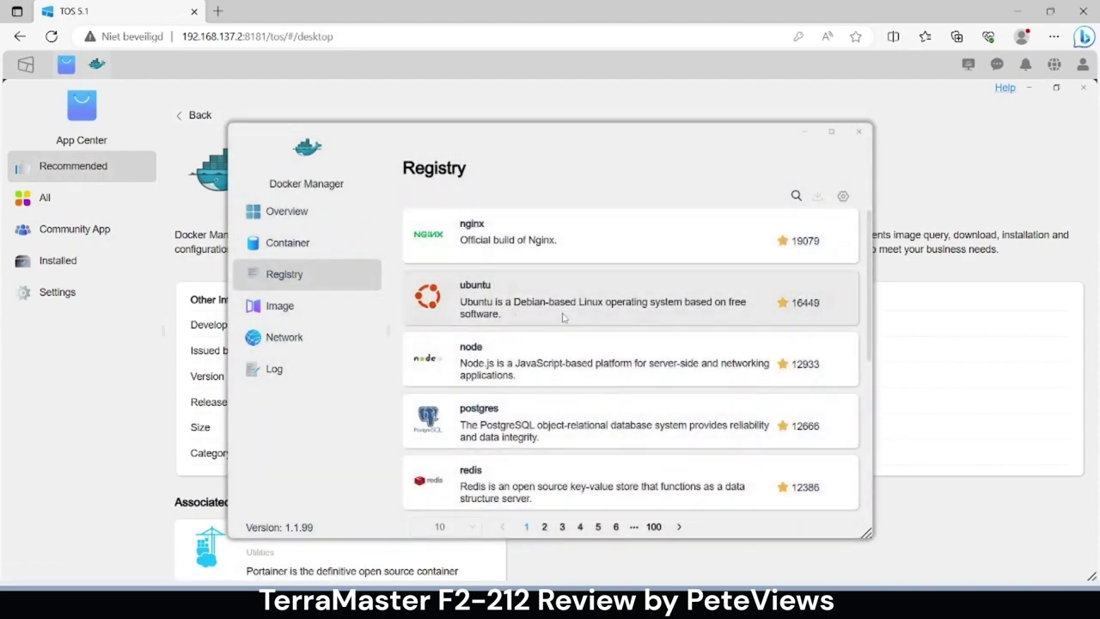
left_click(795, 196)
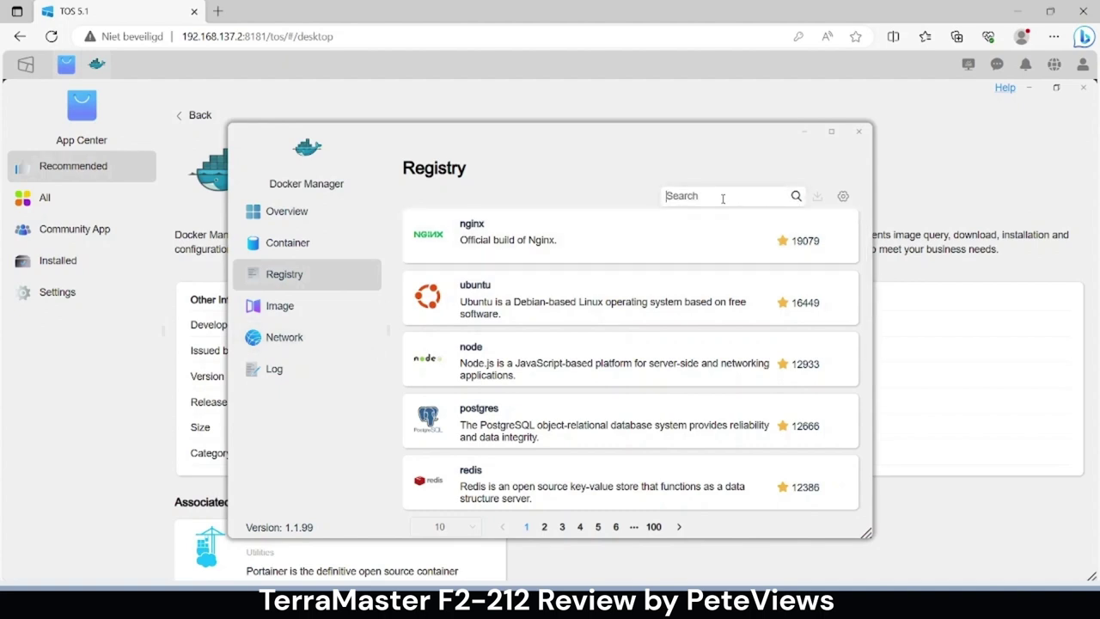
type("llyfin")
key("Return")
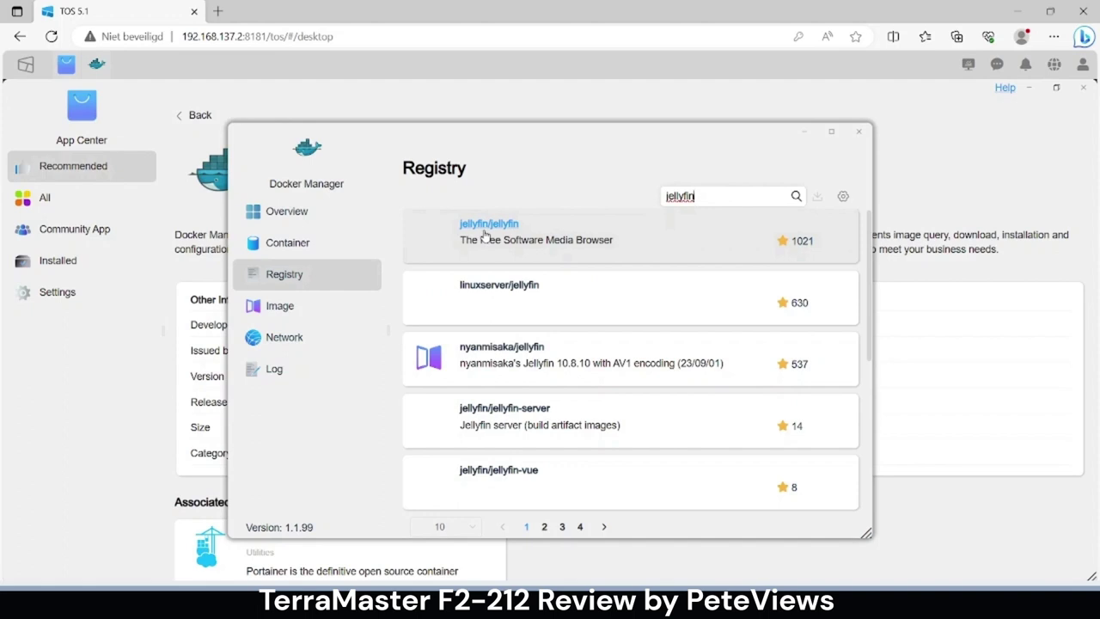
- Open the jellyfin/jellyfin Docker Hub page in a new tab, skim it, and return to TOS
left_click(486, 234)
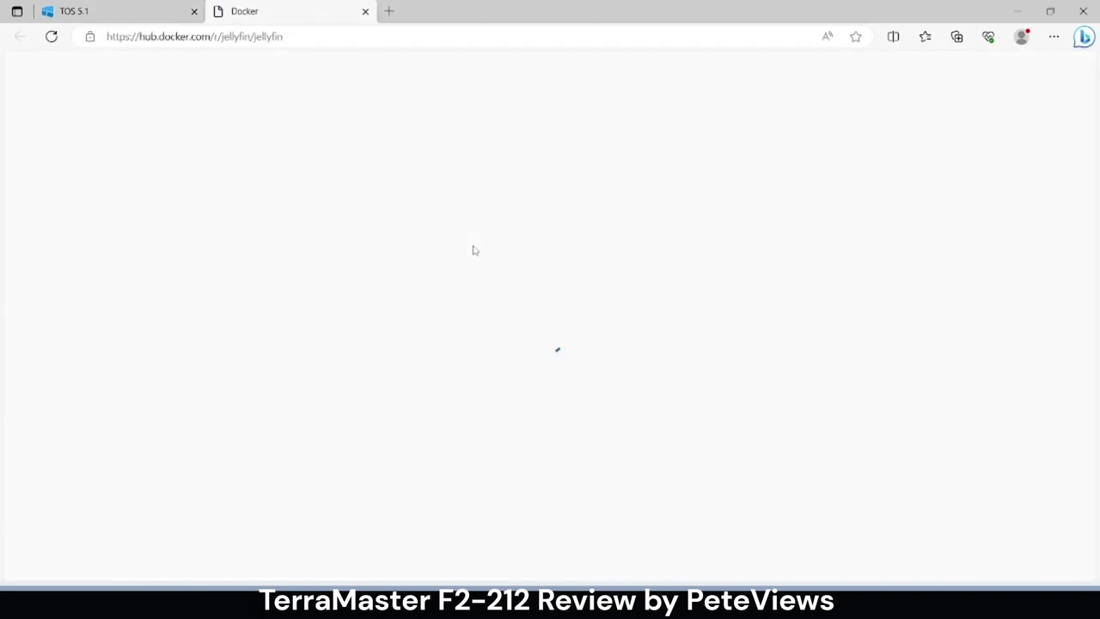
scroll(471, 355, "down", 2)
scroll(477, 356, "down", 5)
scroll(479, 363, "up", 7)
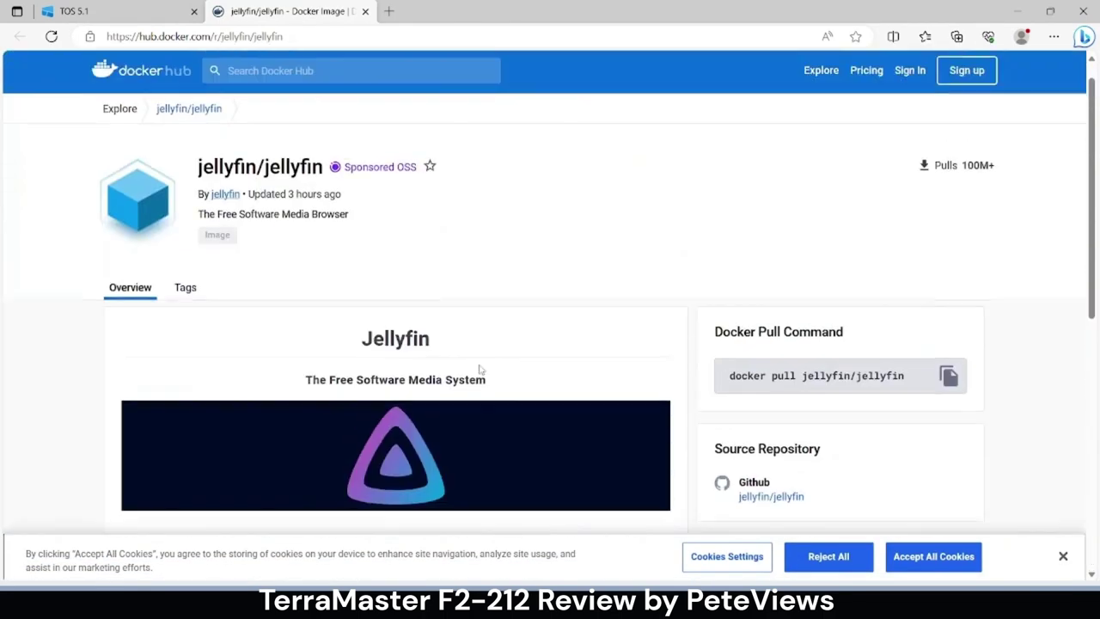
left_click(116, 19)
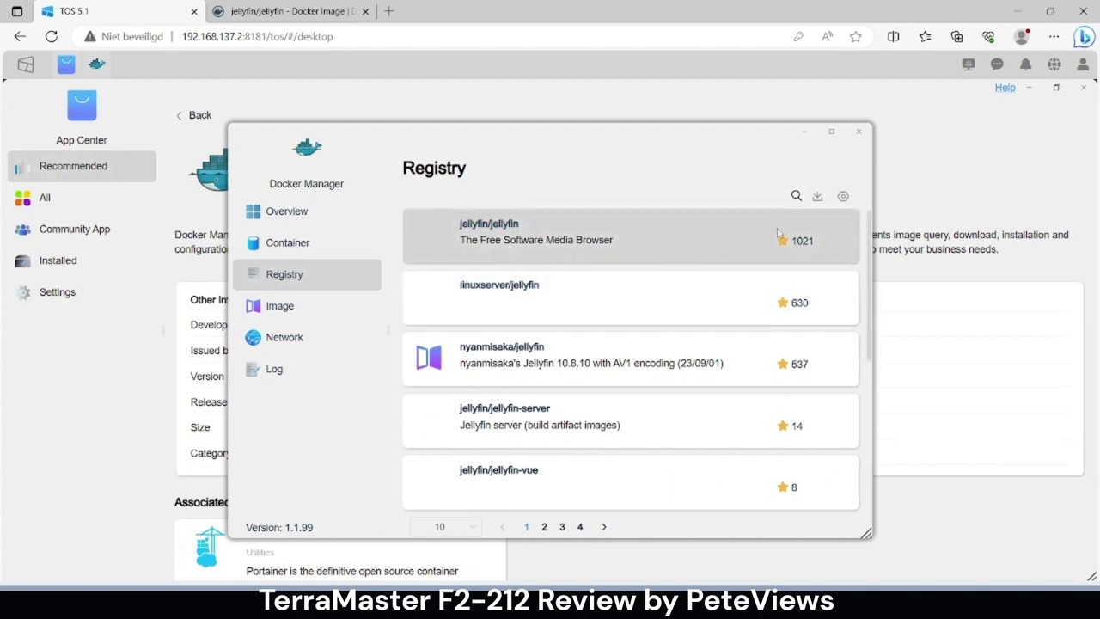
- Download jellyfin/jellyfin with the unstable tag and confirm it appears under Image at 412MB
left_click(817, 196)
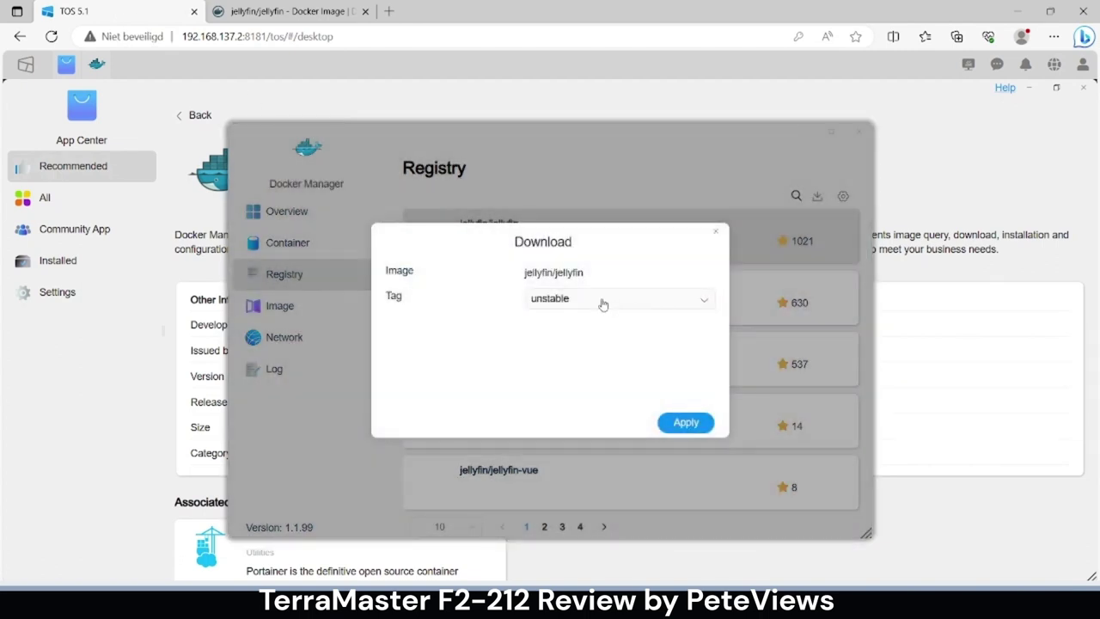
left_click(604, 302)
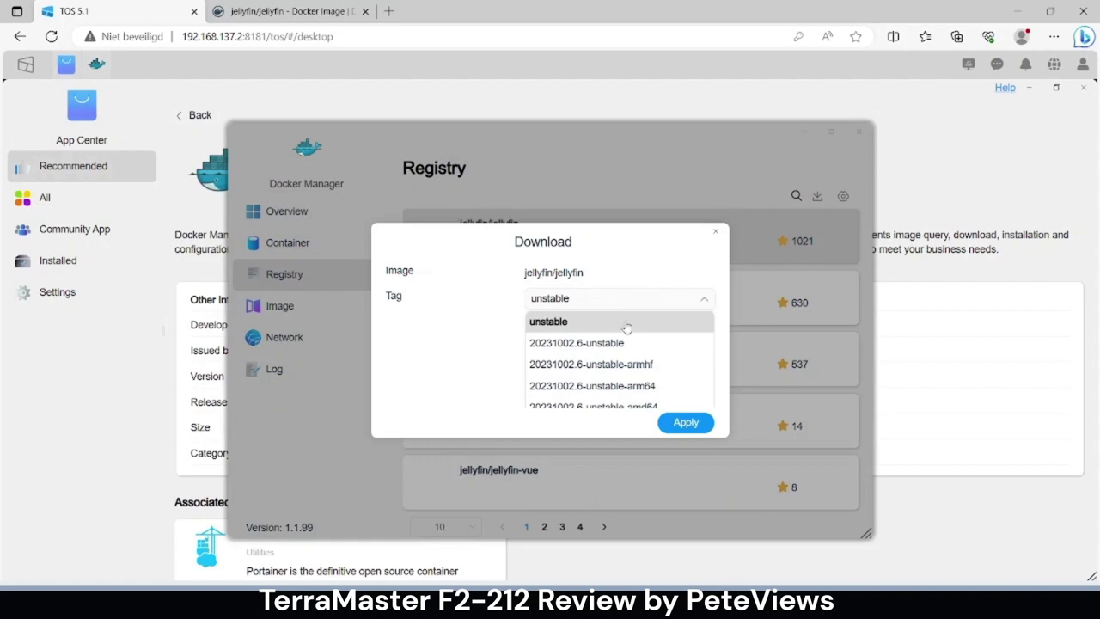
left_click(474, 354)
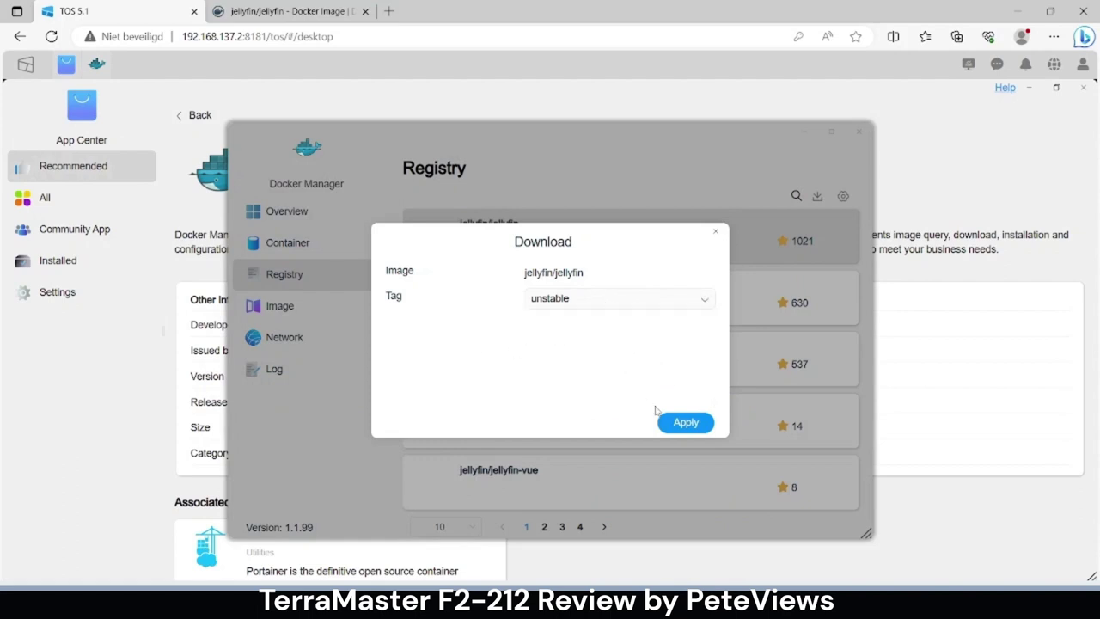
left_click(686, 422)
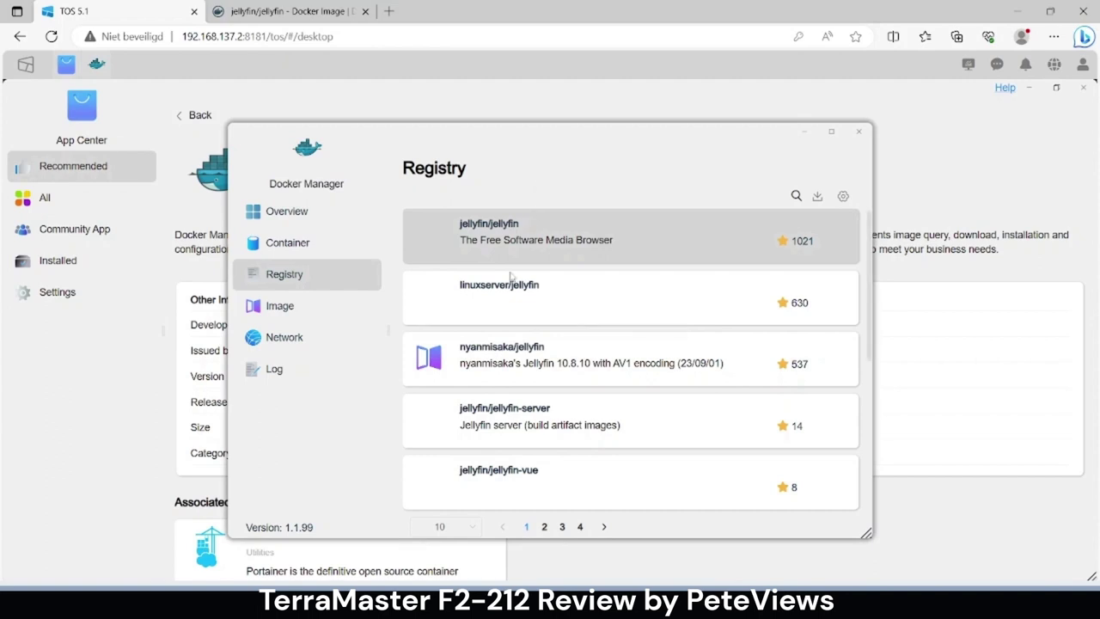
left_click(310, 311)
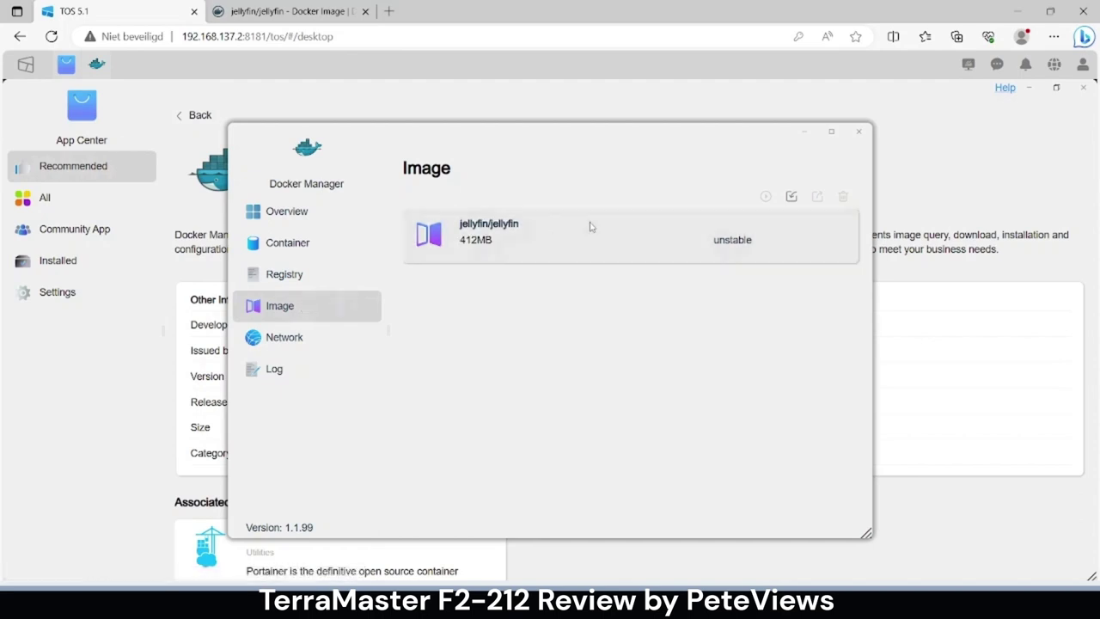
- Launch a container from the jellyfin/jellyfin image and trim its name to 'jellyfin'
left_click(766, 196)
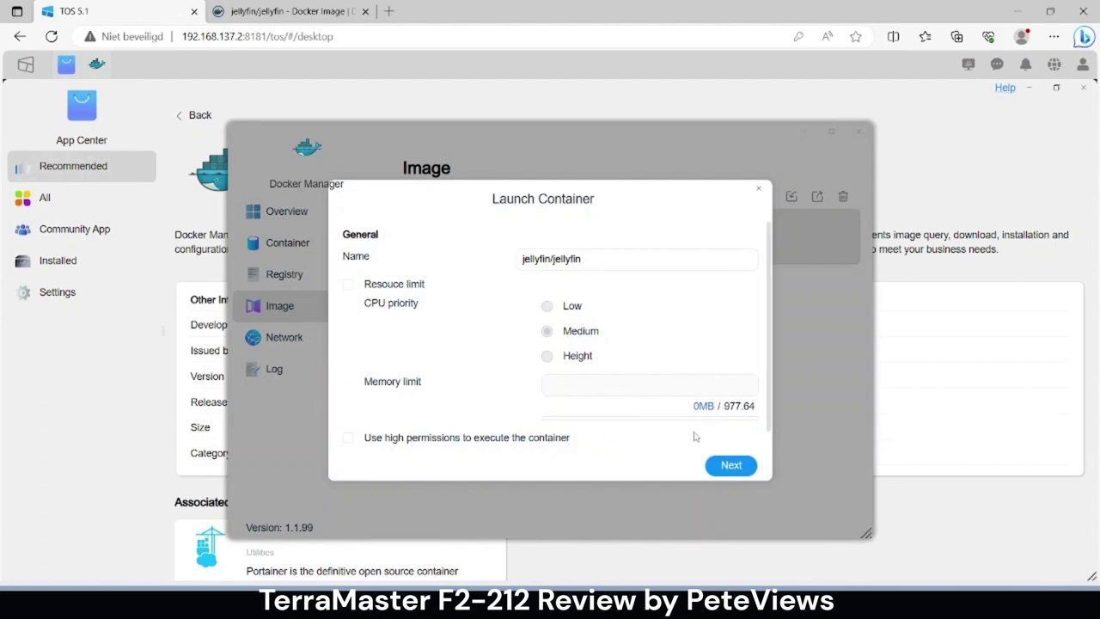
left_click(731, 465)
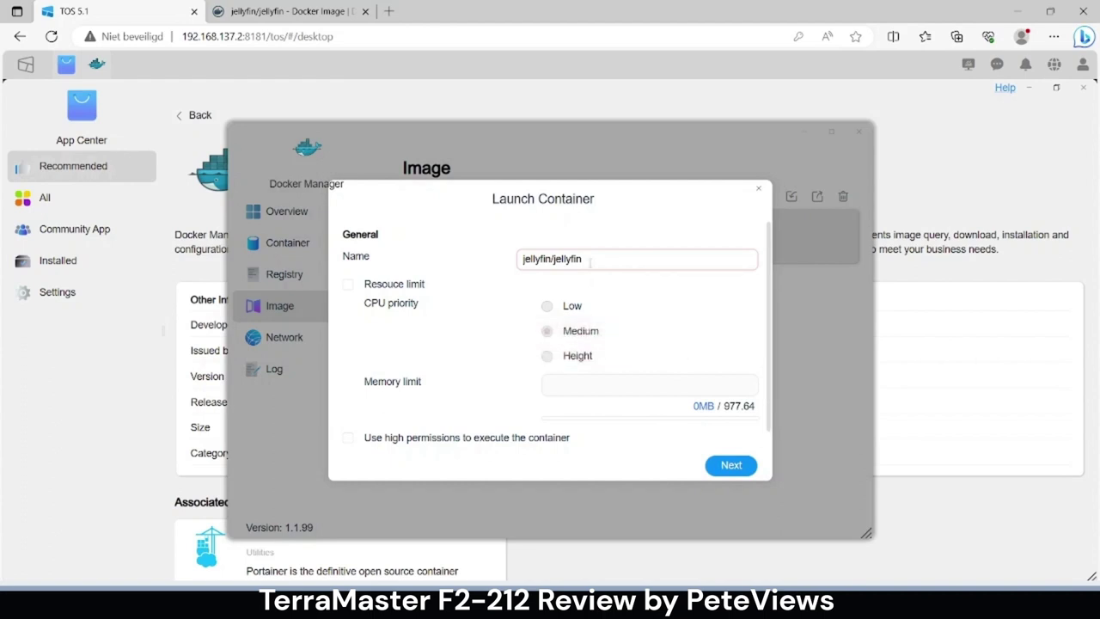
left_click_drag(554, 260, 606, 262)
key("BackSpace")
key("BackSpace")
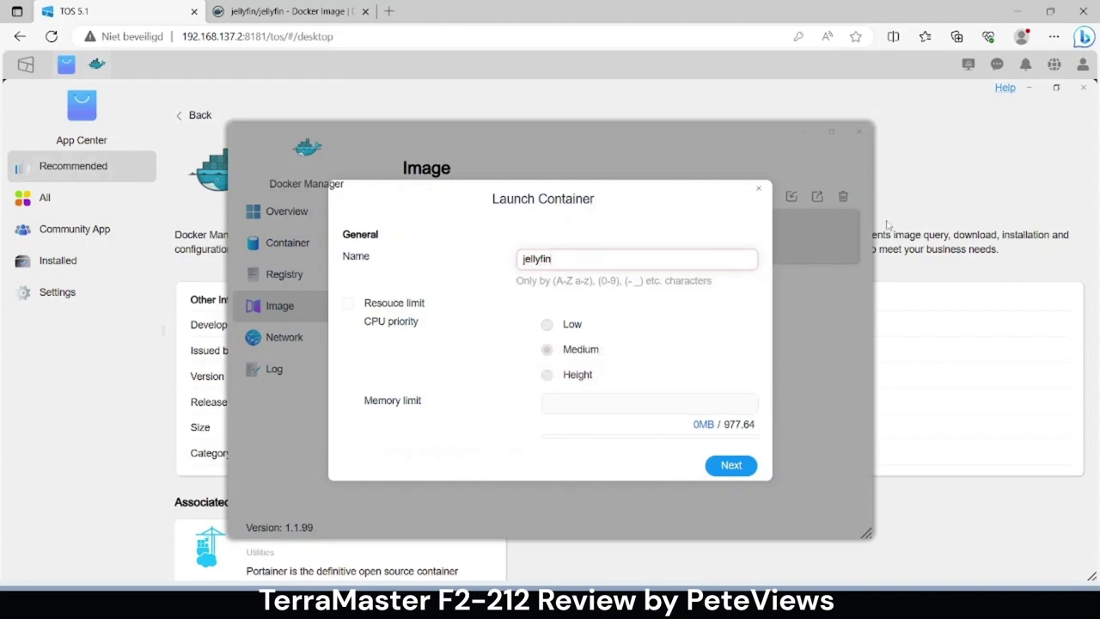
left_click(726, 466)
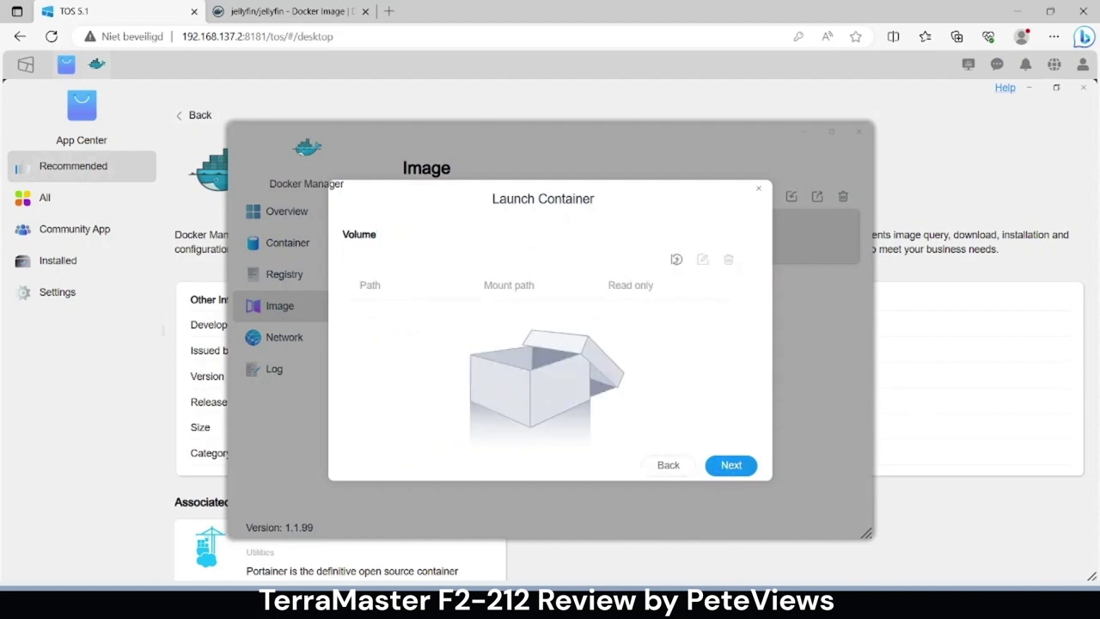
- Add a volume mapping the public folder (/Volume1/public) to mount path /media
left_click(676, 260)
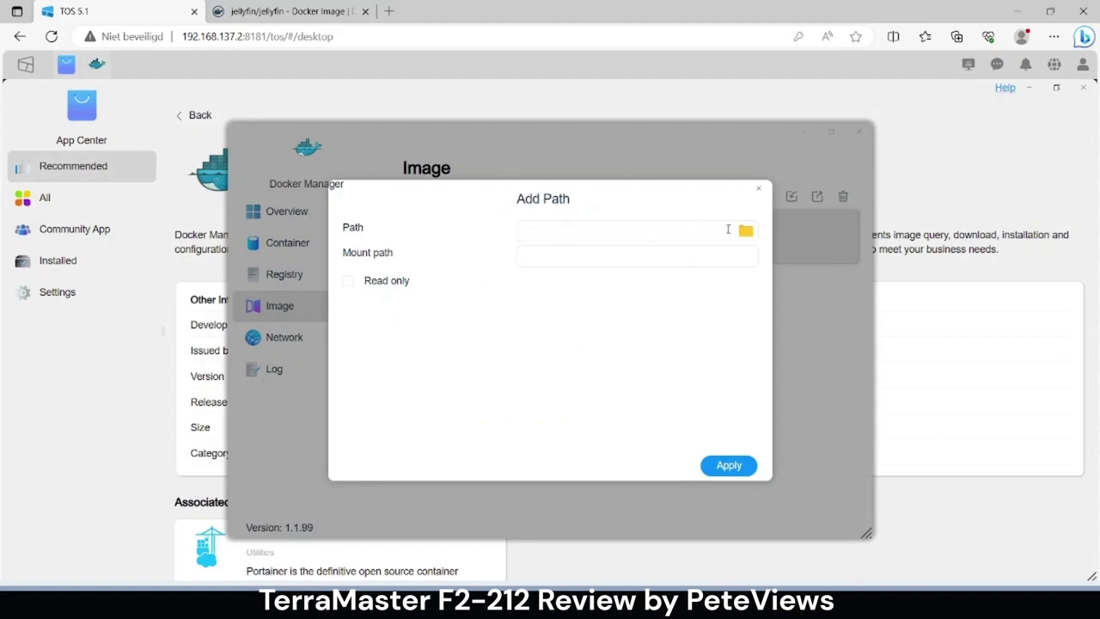
left_click(744, 230)
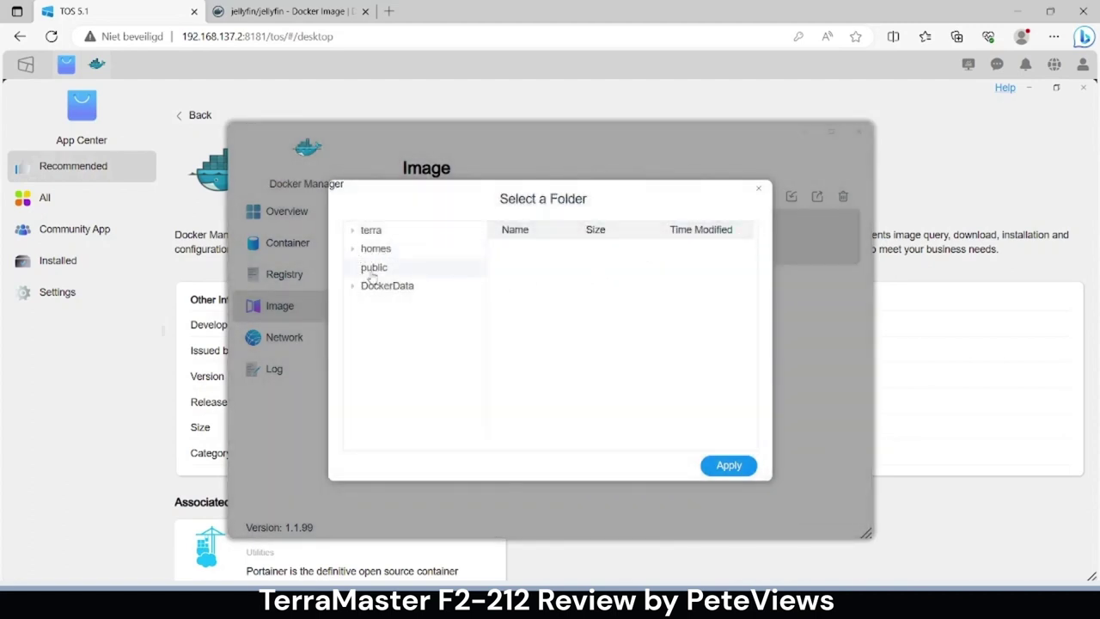
left_click(372, 273)
left_click(726, 465)
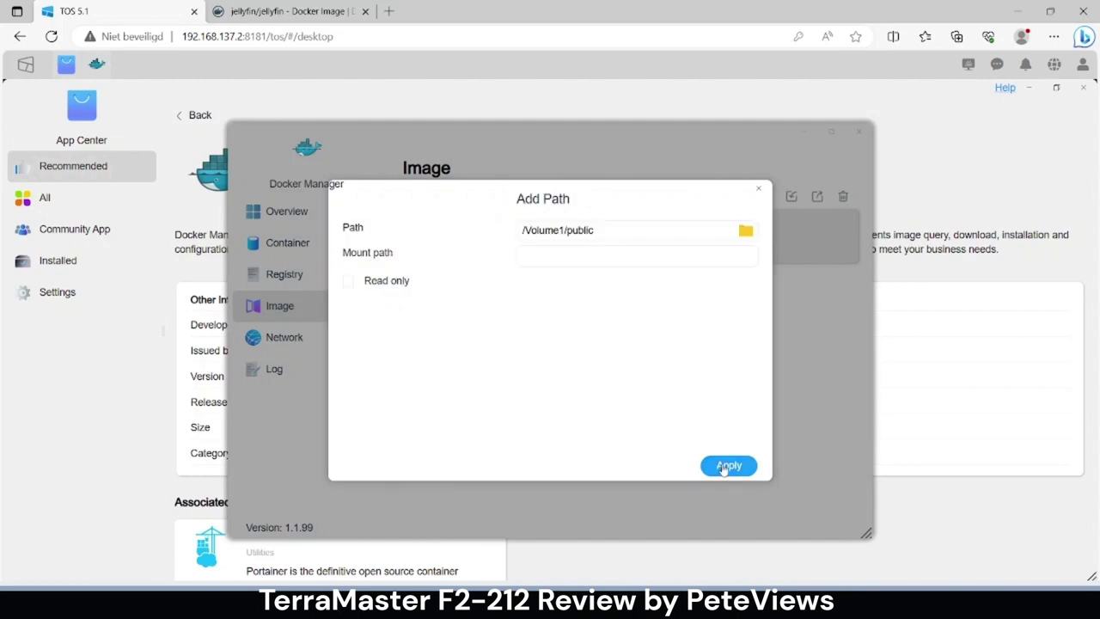
left_click(610, 264)
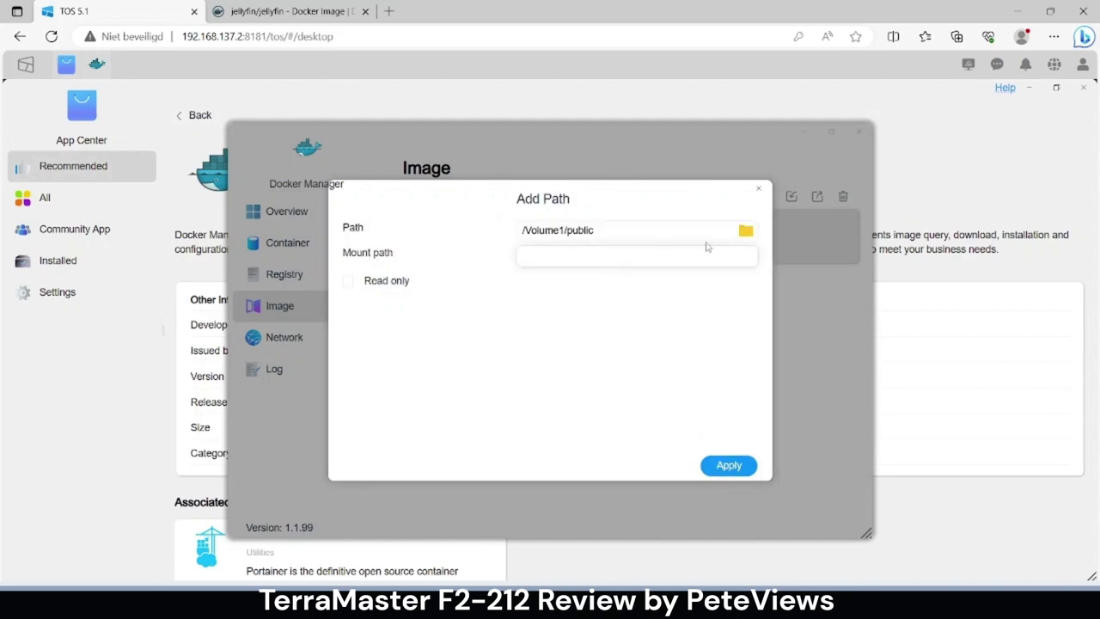
type("/media")
left_click(729, 466)
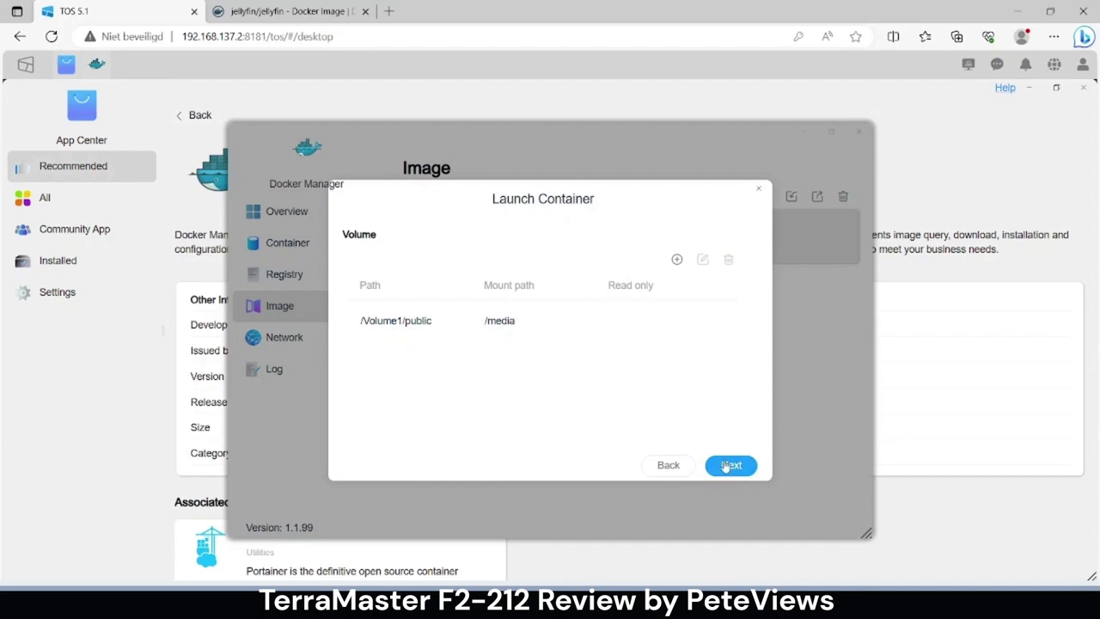
- Edit the Auto/8096/TCP port mapping to use local port 8096
left_click(729, 465)
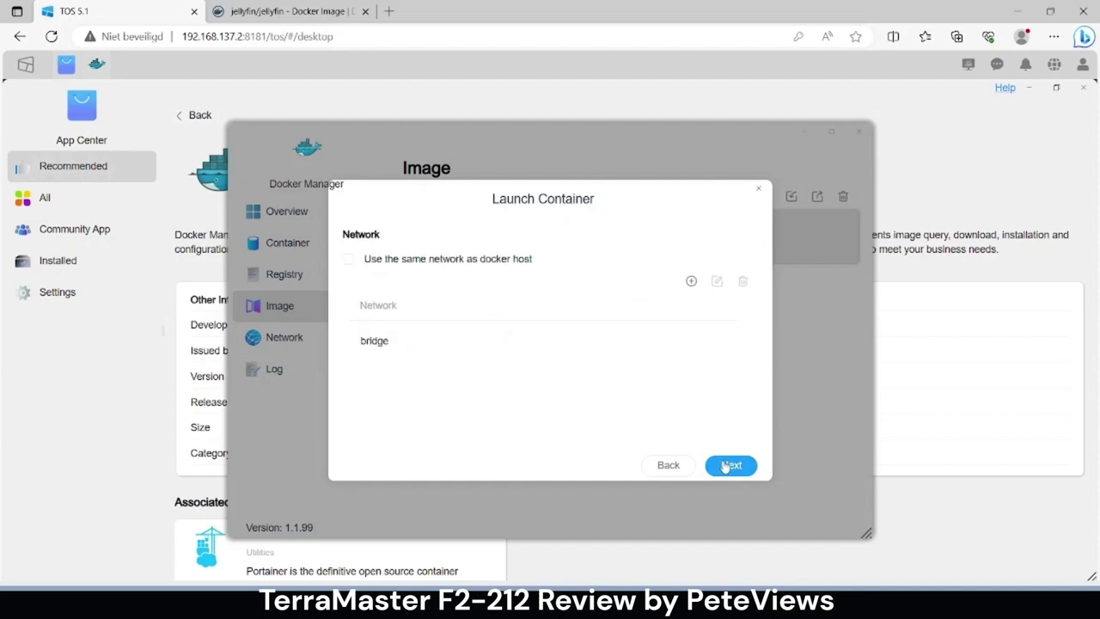
left_click(729, 465)
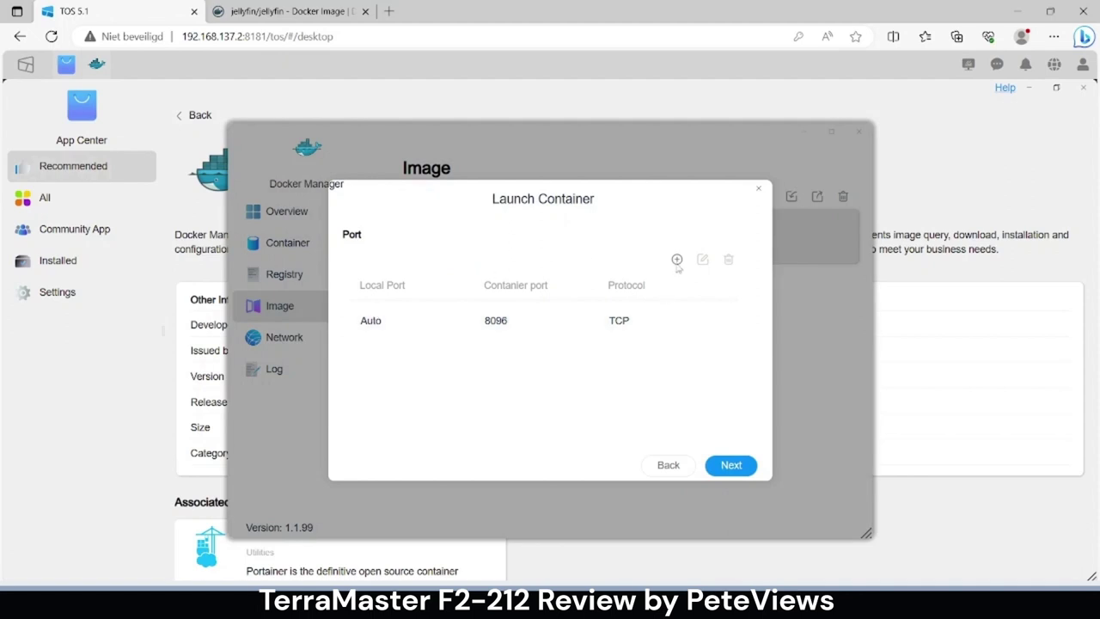
left_click(404, 324)
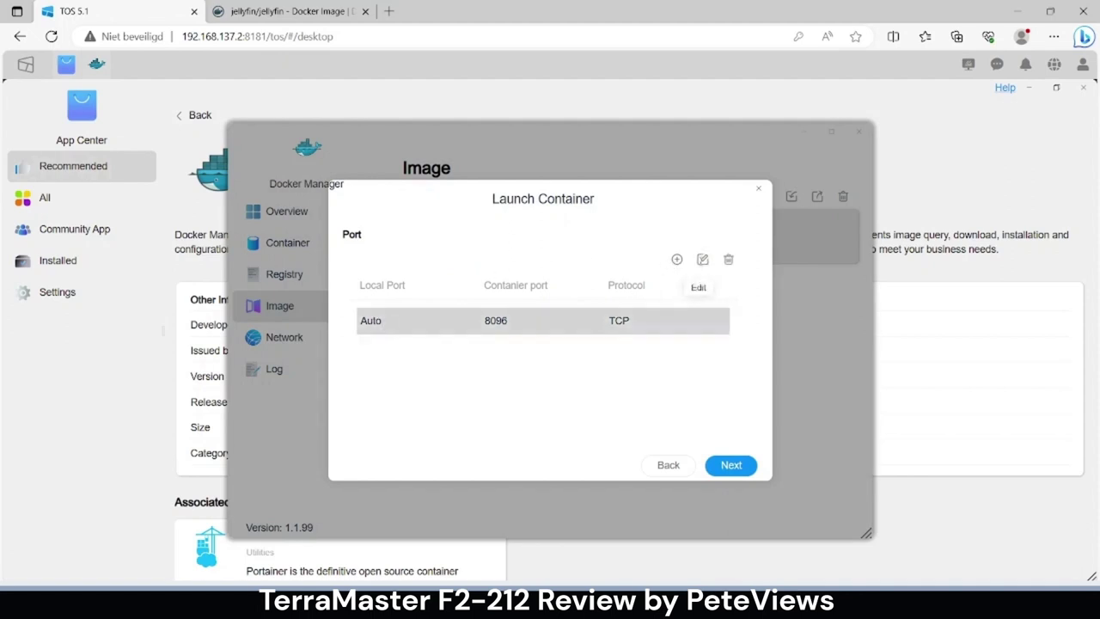
left_click(702, 259)
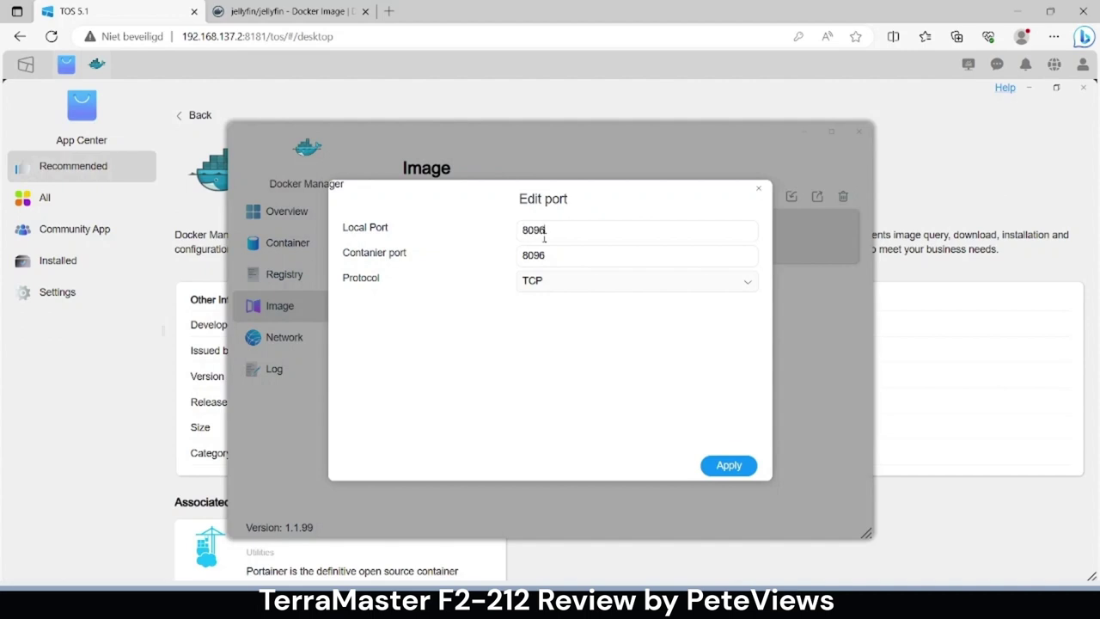
left_click(717, 465)
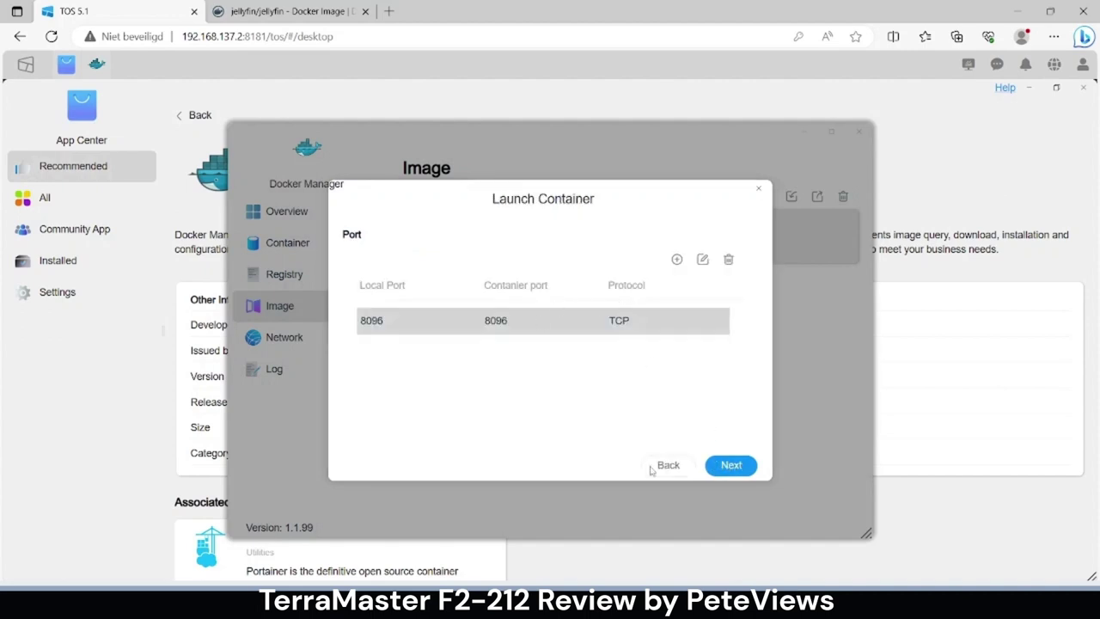
- Skip past variables, links and execution command, then confirm creating the jellyfin container
left_click(731, 472)
scroll(699, 445, "down", 5)
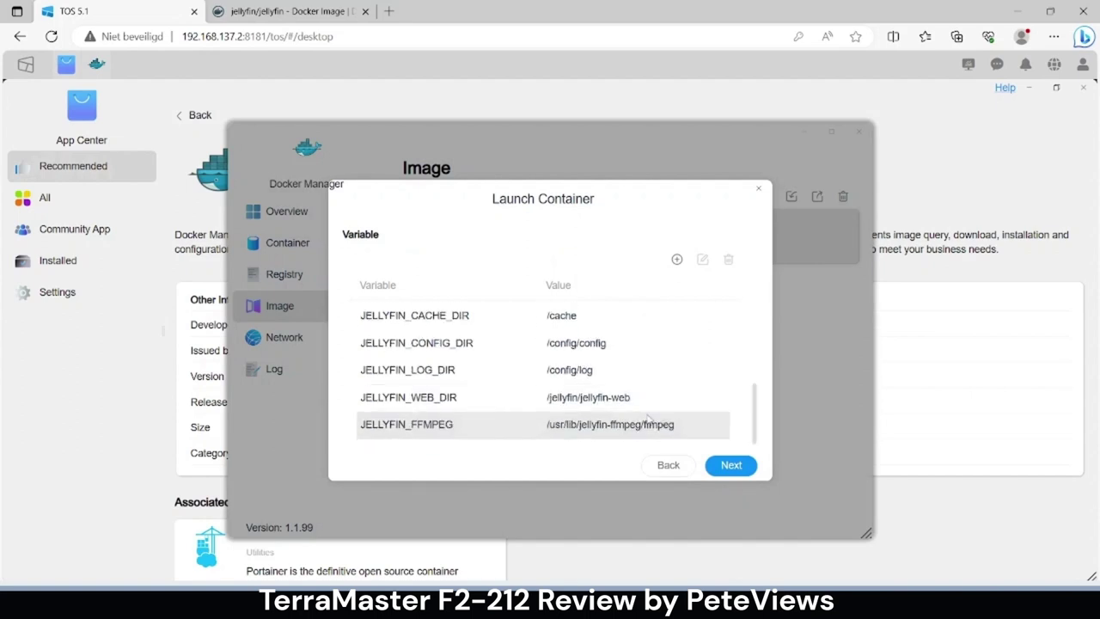
left_click(733, 465)
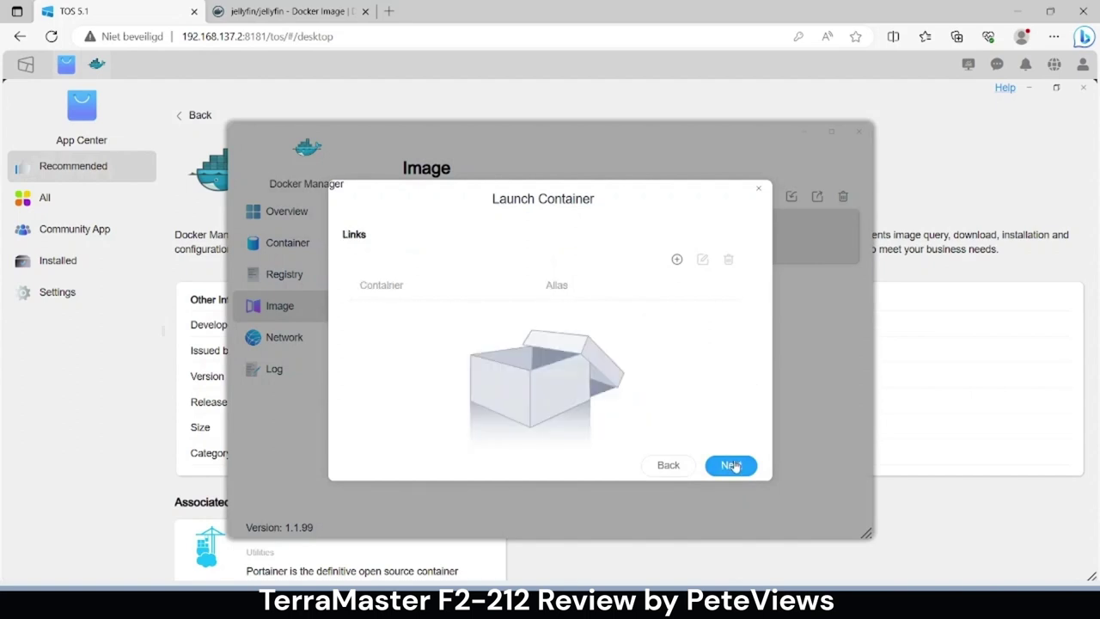
left_click(731, 465)
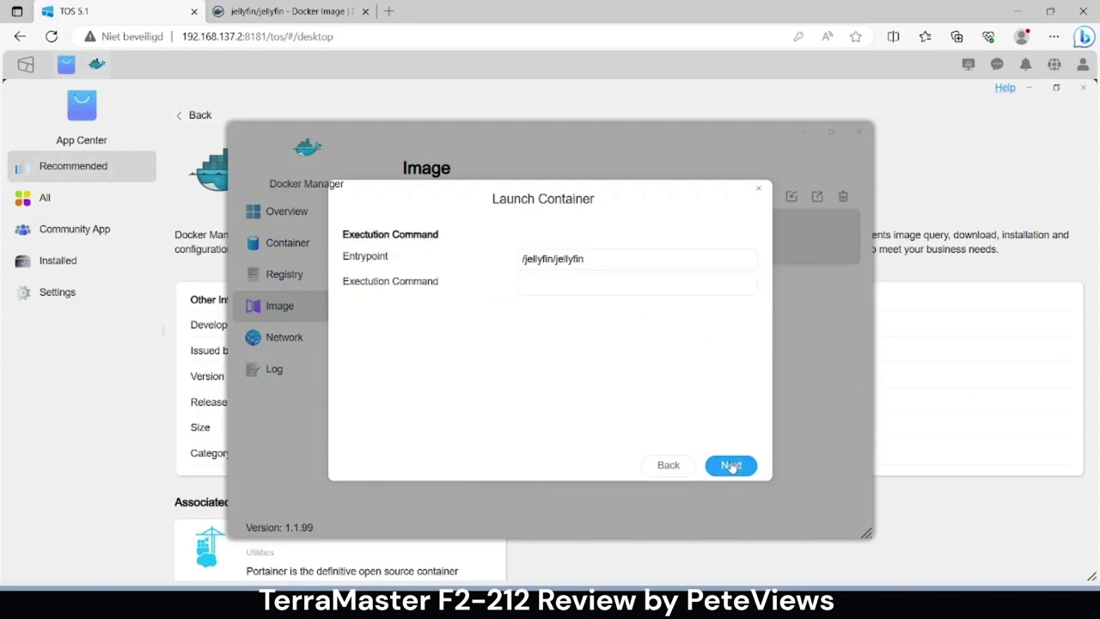
left_click(731, 465)
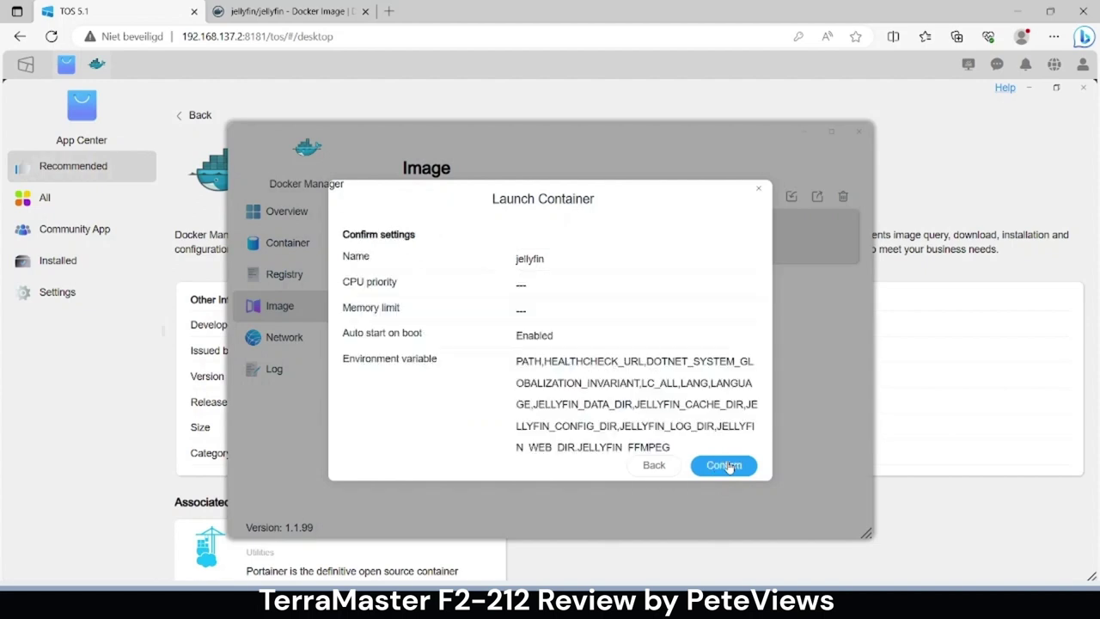
left_click(725, 465)
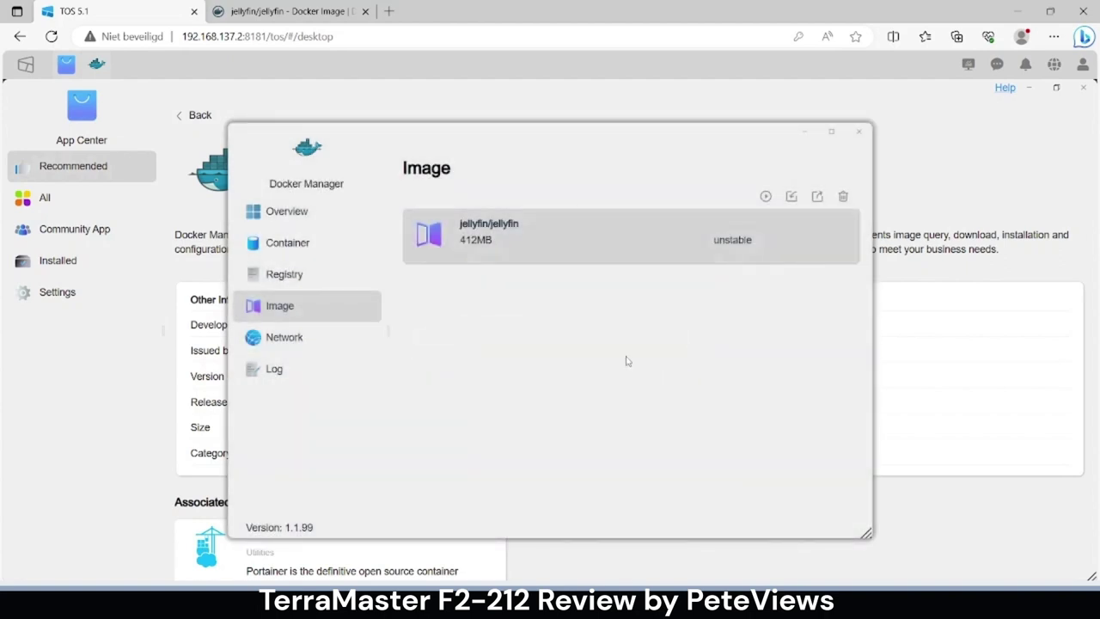
- Check the Docker overview, then expand the running jellyfin container to see port 8096 and its link
left_click(297, 218)
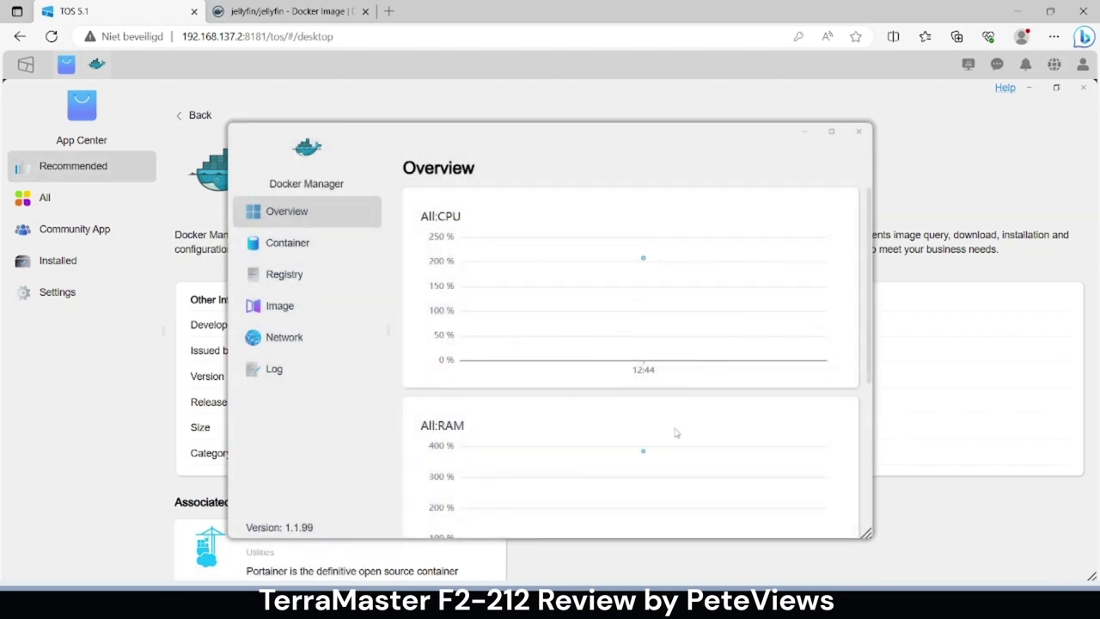
left_click(315, 244)
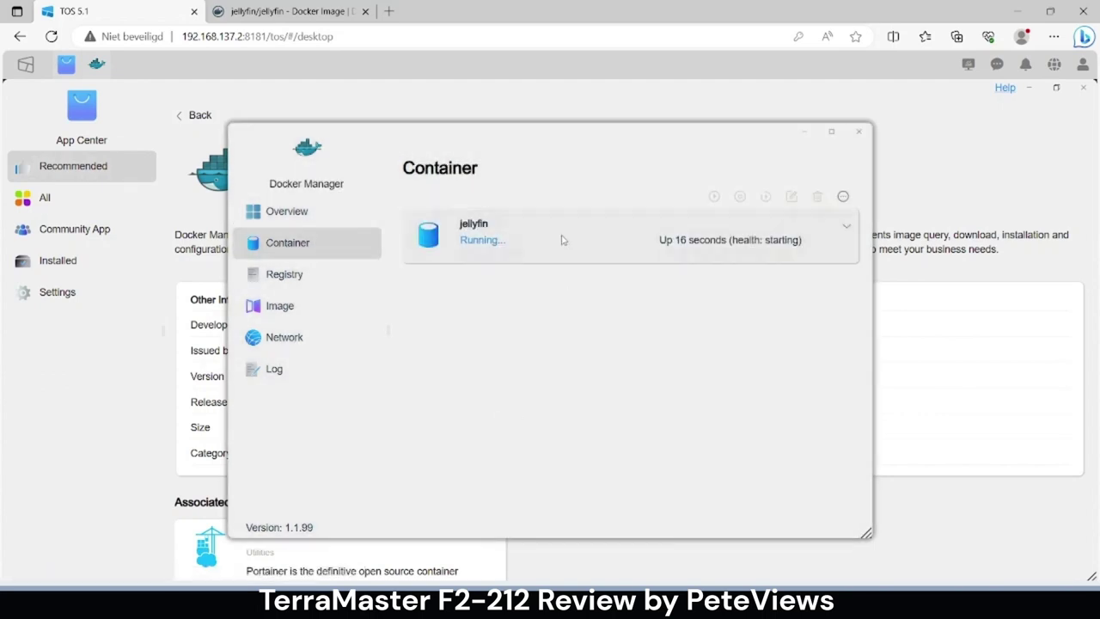
left_click(618, 245)
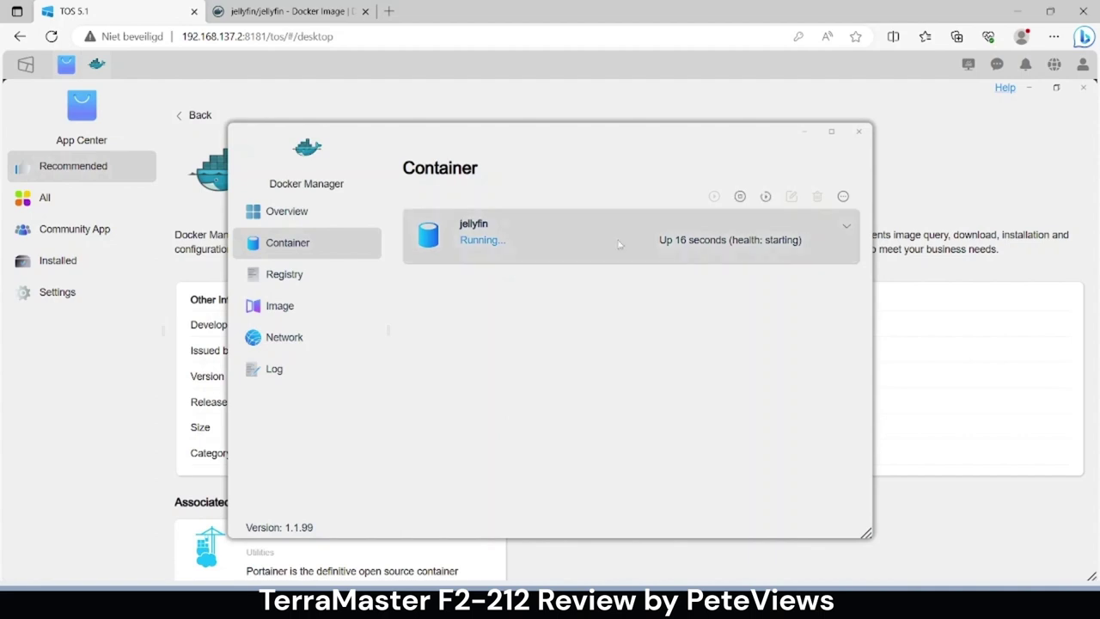
left_click(847, 228)
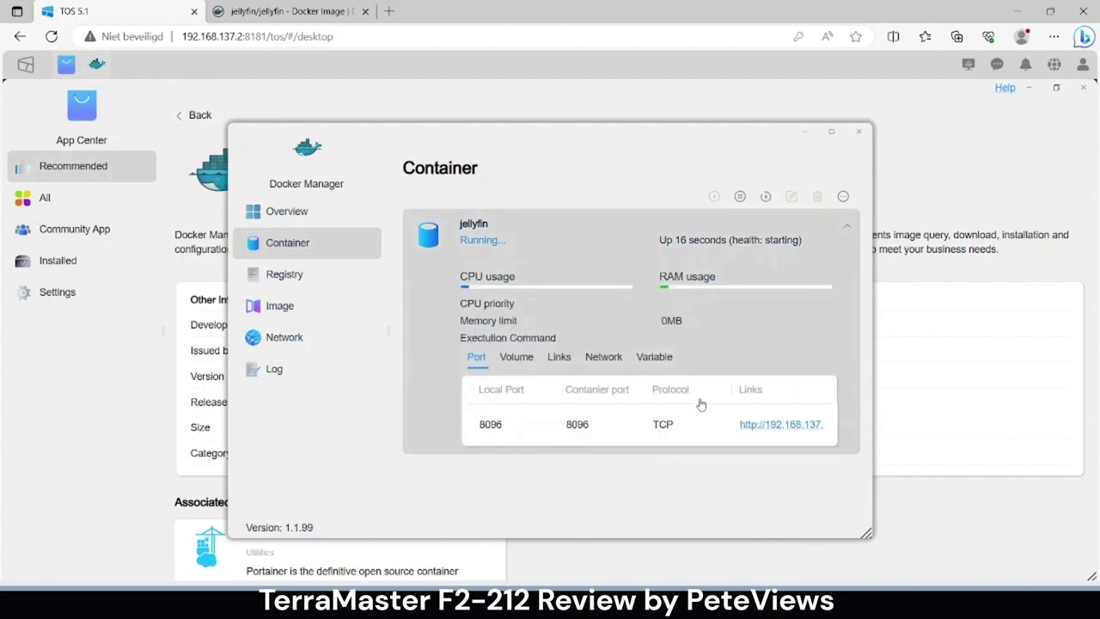
- Open Jellyfin, keep English, and create the administrator account with a new username and password
left_click(776, 426)
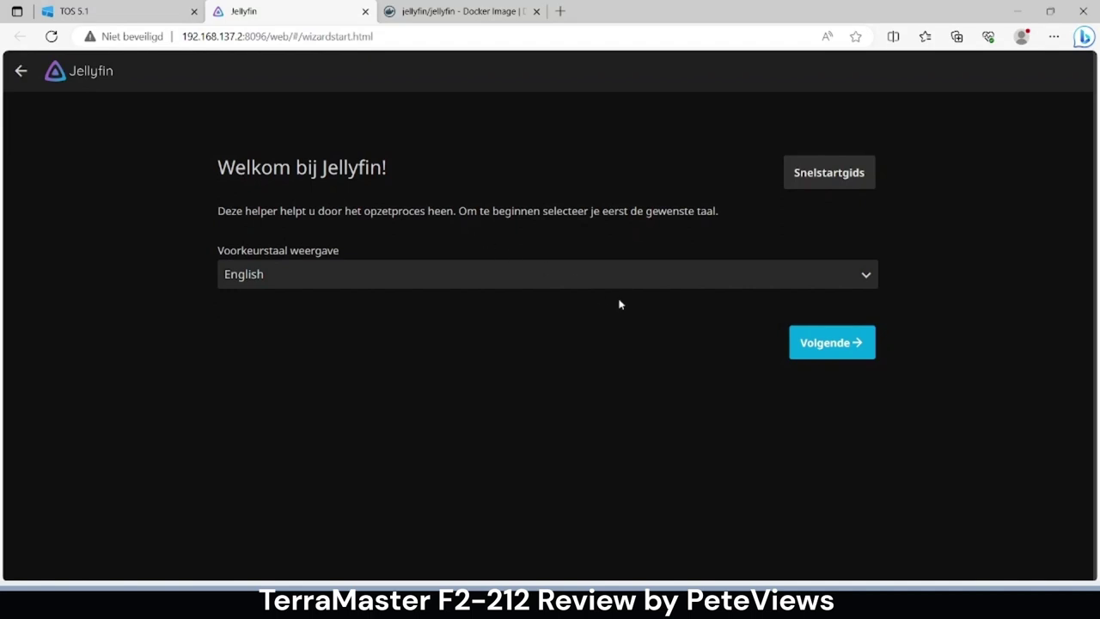
left_click(831, 344)
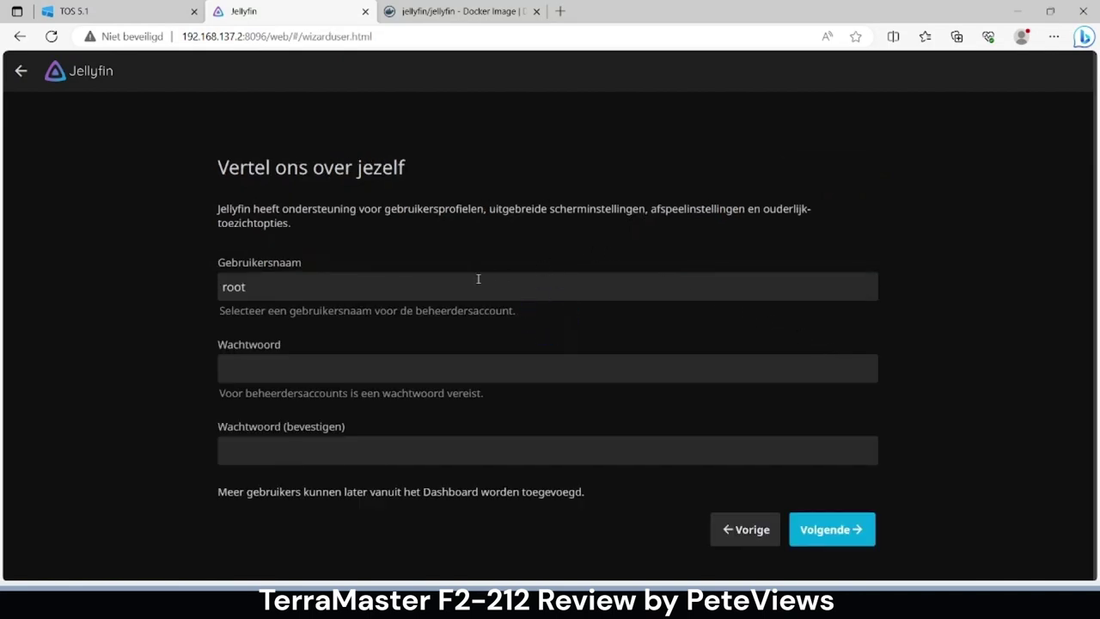
left_click(429, 288)
double_click(416, 289)
type("terra")
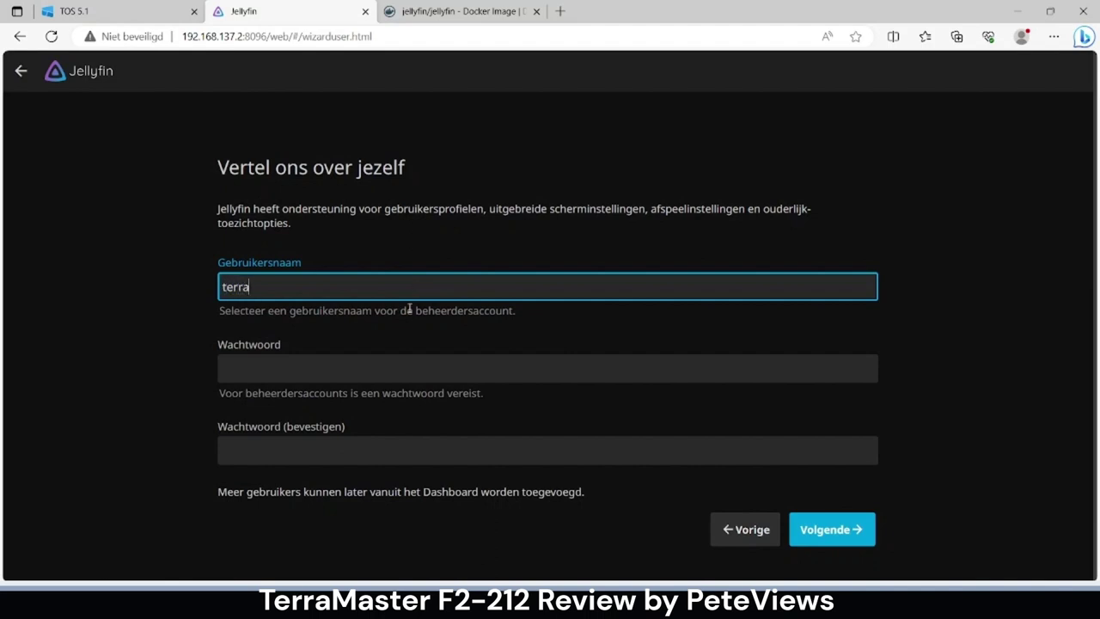
left_click(388, 366)
type("•••")
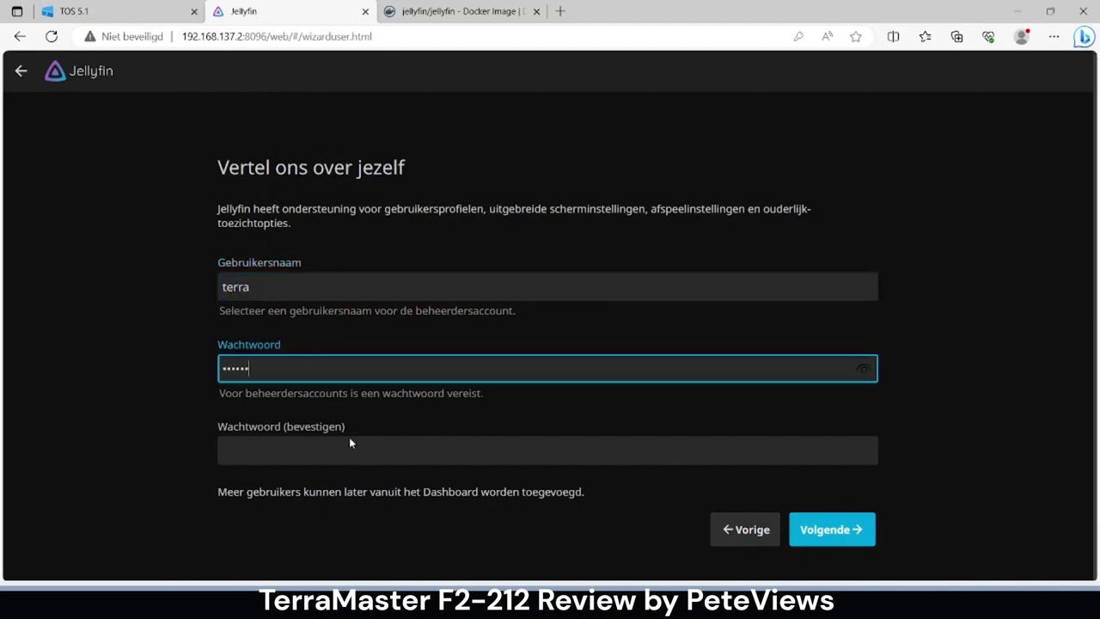
left_click(340, 450)
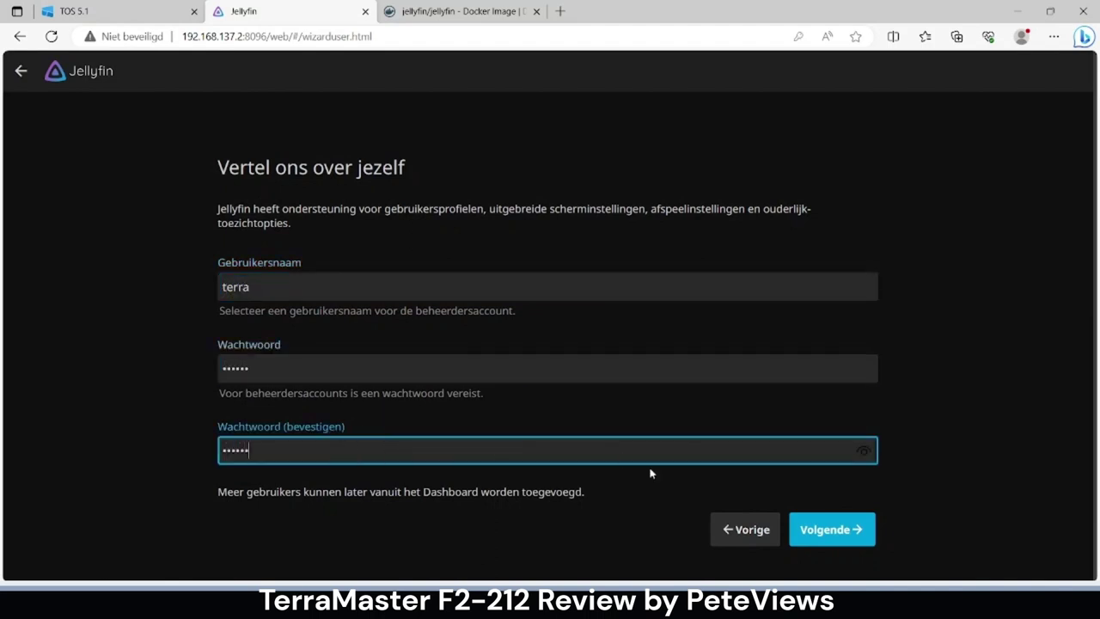
left_click(833, 528)
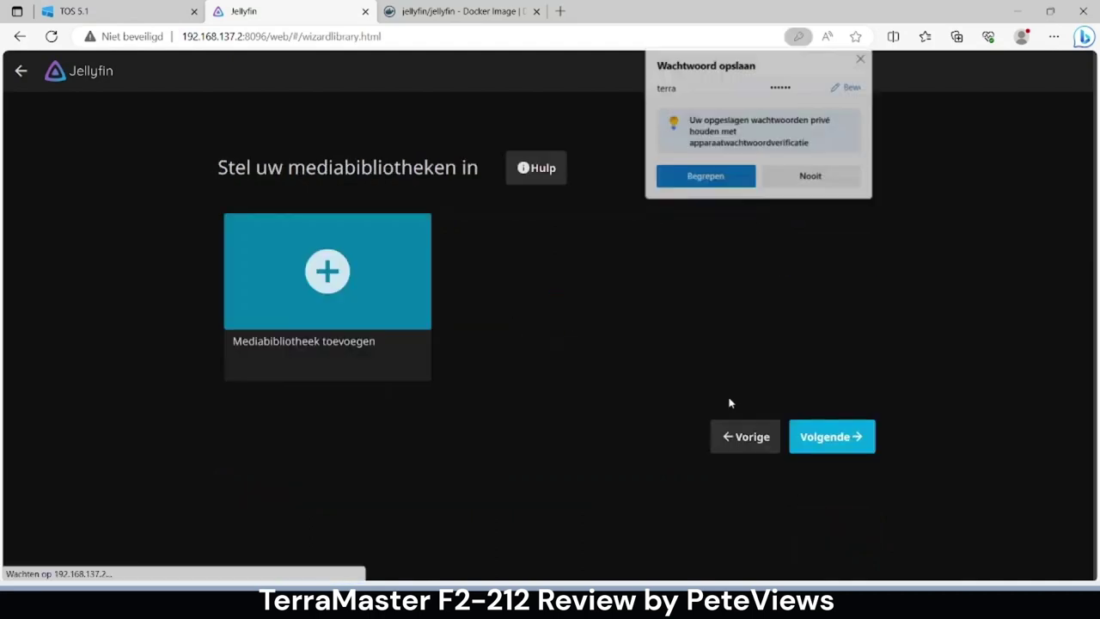
left_click(862, 58)
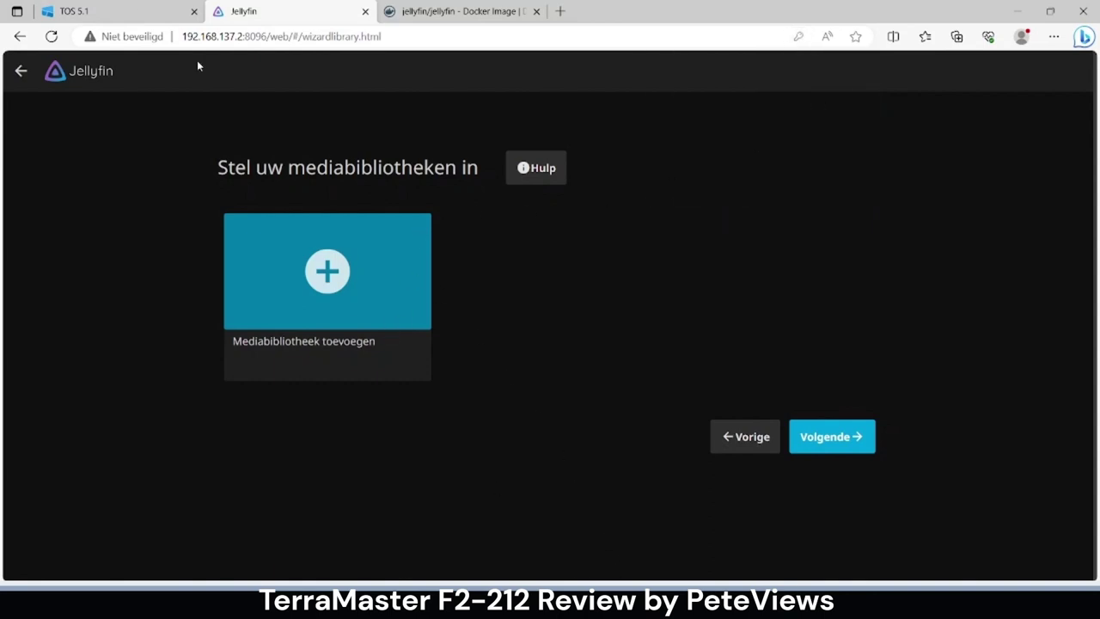
- In File Manager, create a 'movies' folder inside the public share and open it
left_click(97, 11)
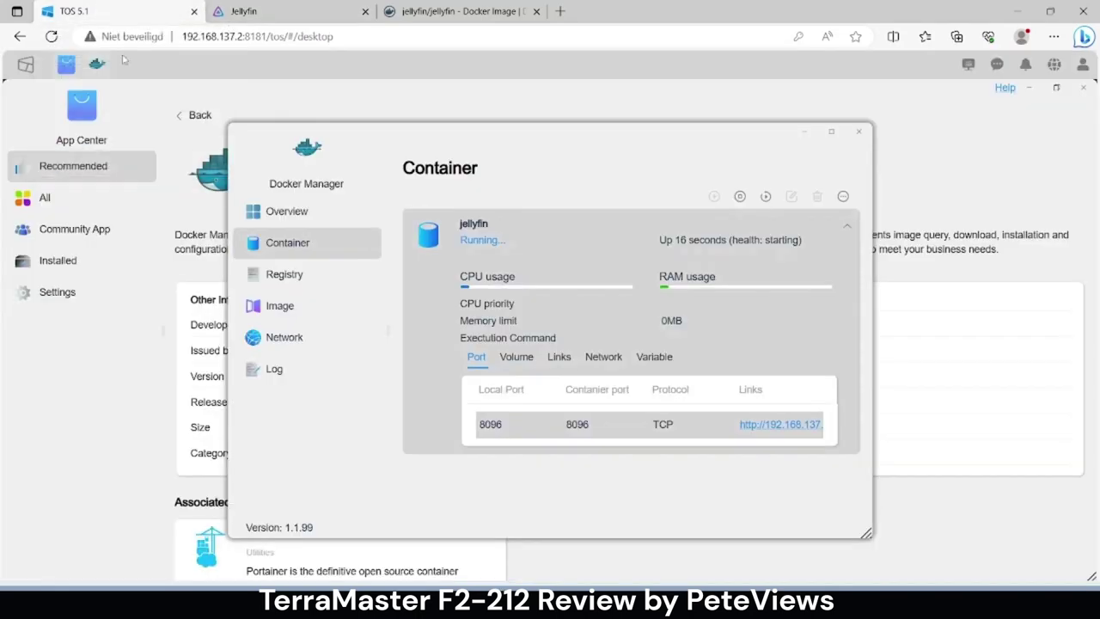
left_click(27, 66)
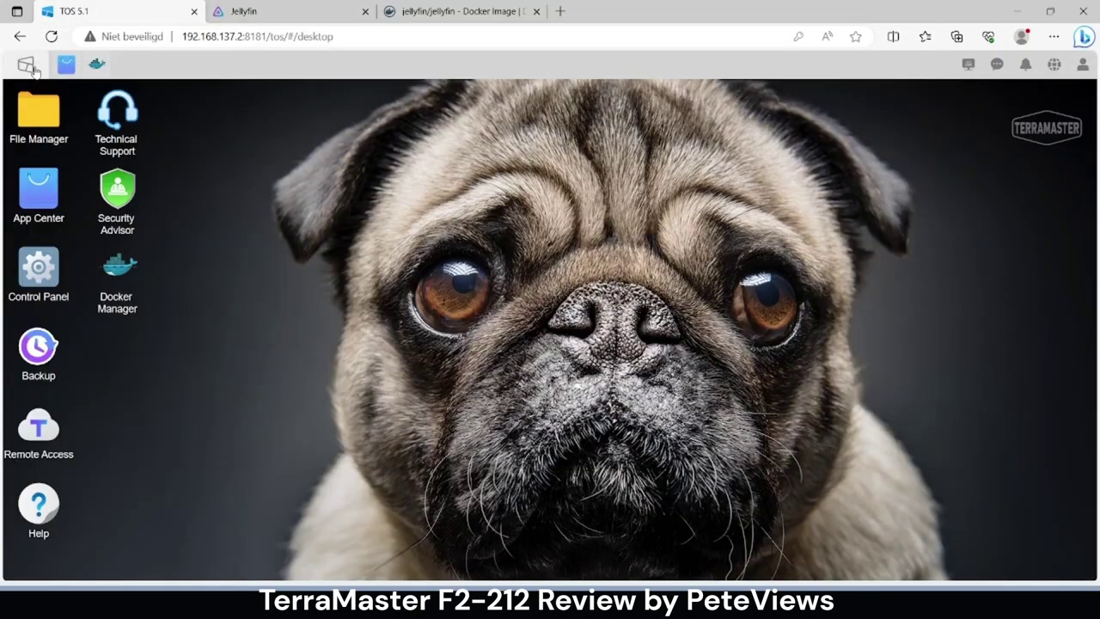
left_click(50, 138)
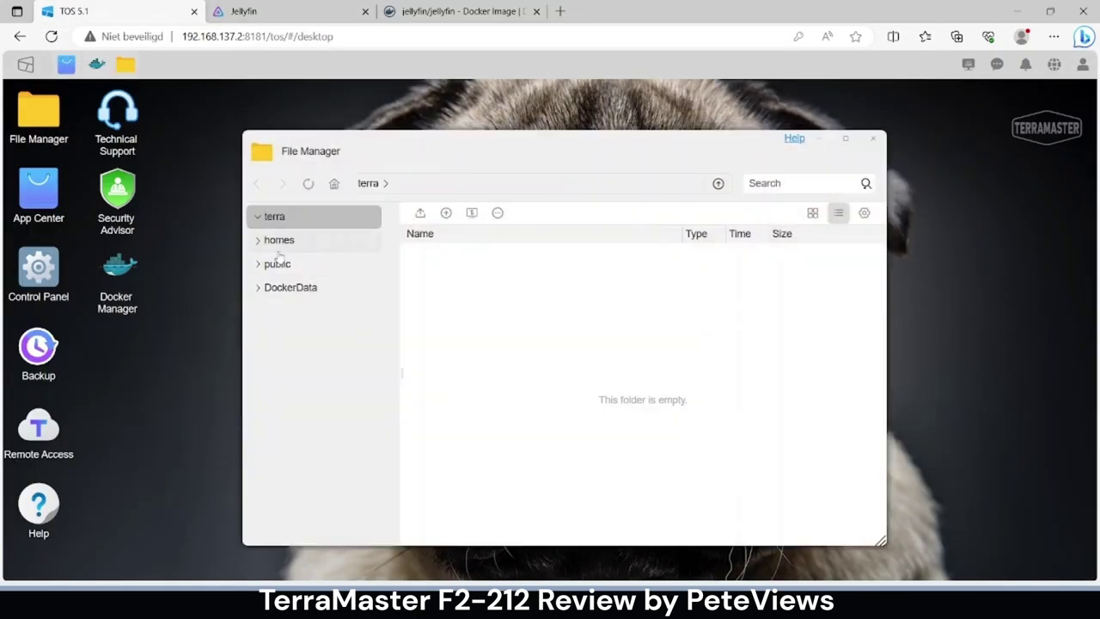
left_click(279, 263)
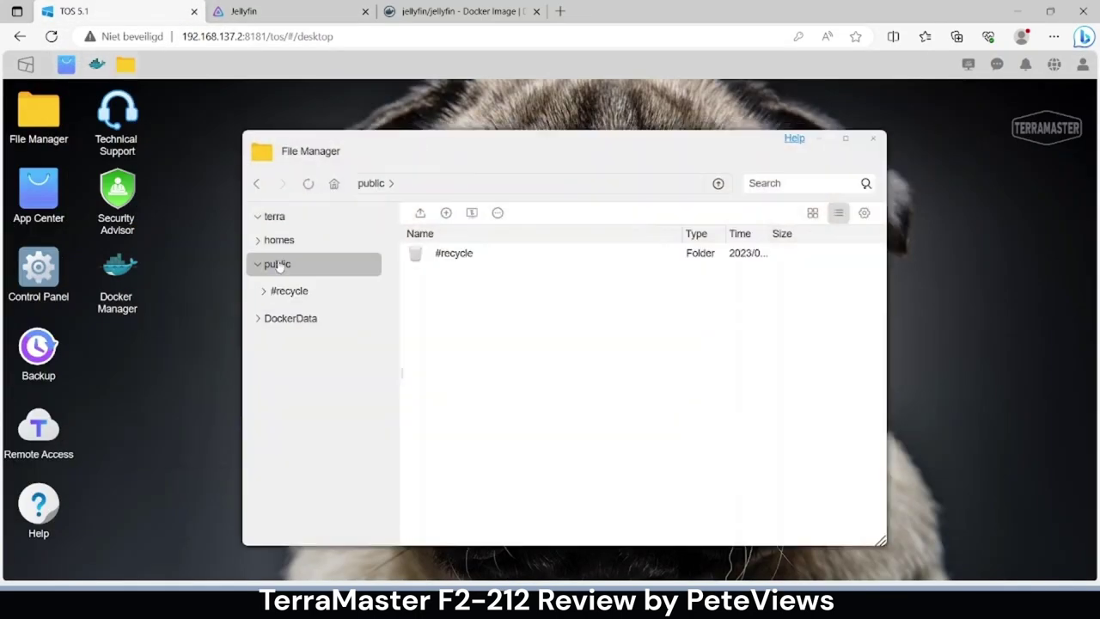
right_click(459, 303)
left_click(488, 310)
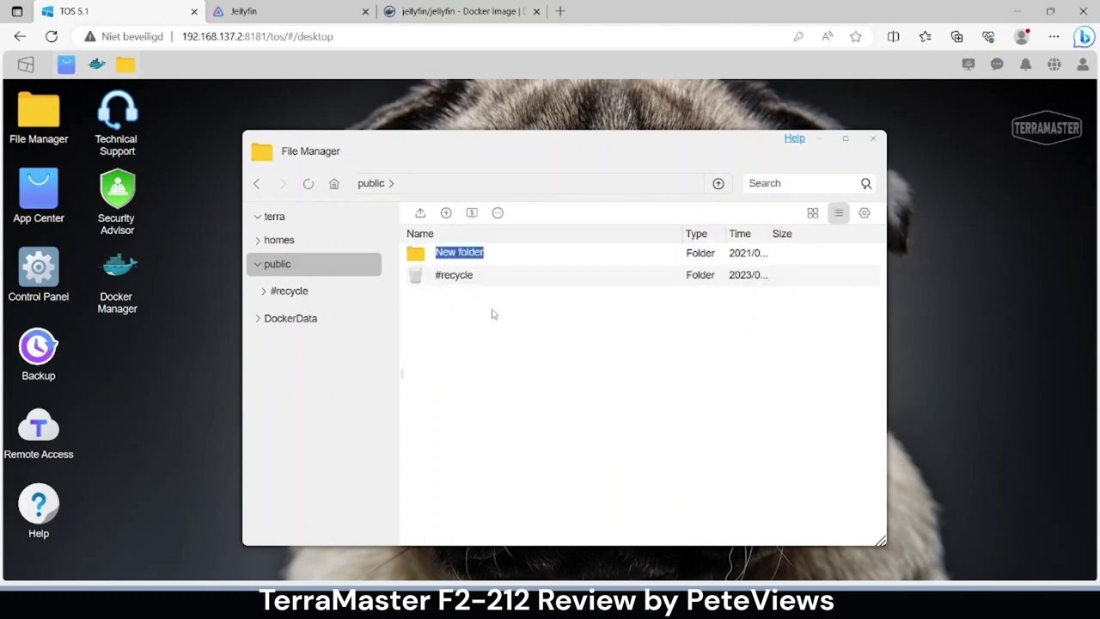
type("movies")
double_click(469, 282)
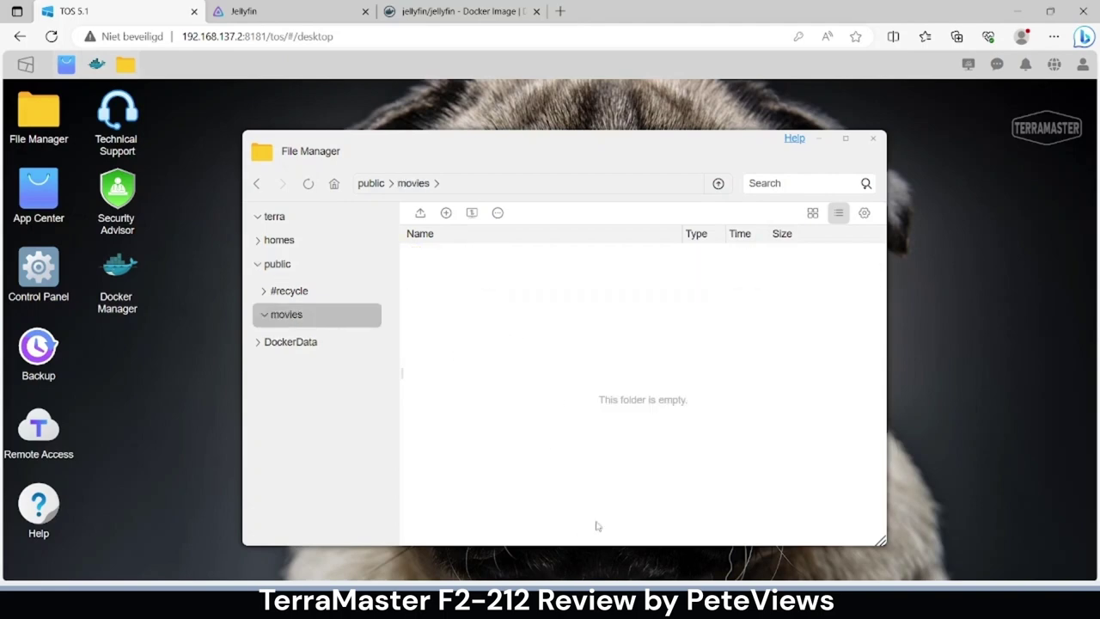
- Open the NAS share \\192.168.137.2 and browse to public\movies in File Explorer
key("super+r")
type("\\\\")
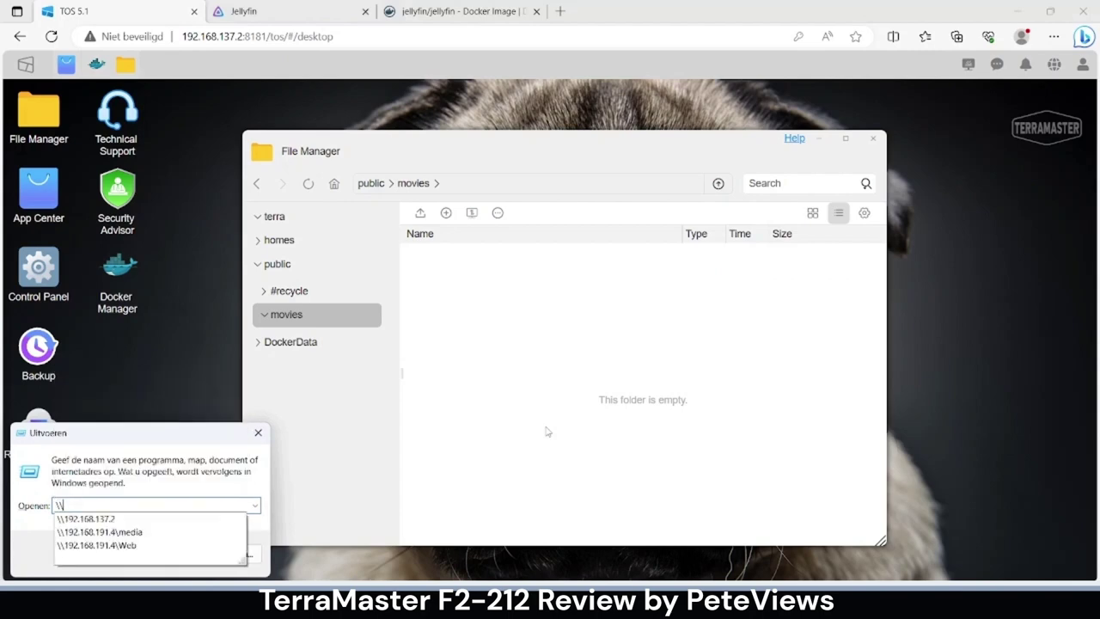
type("192.168")
left_click(149, 519)
left_click(110, 555)
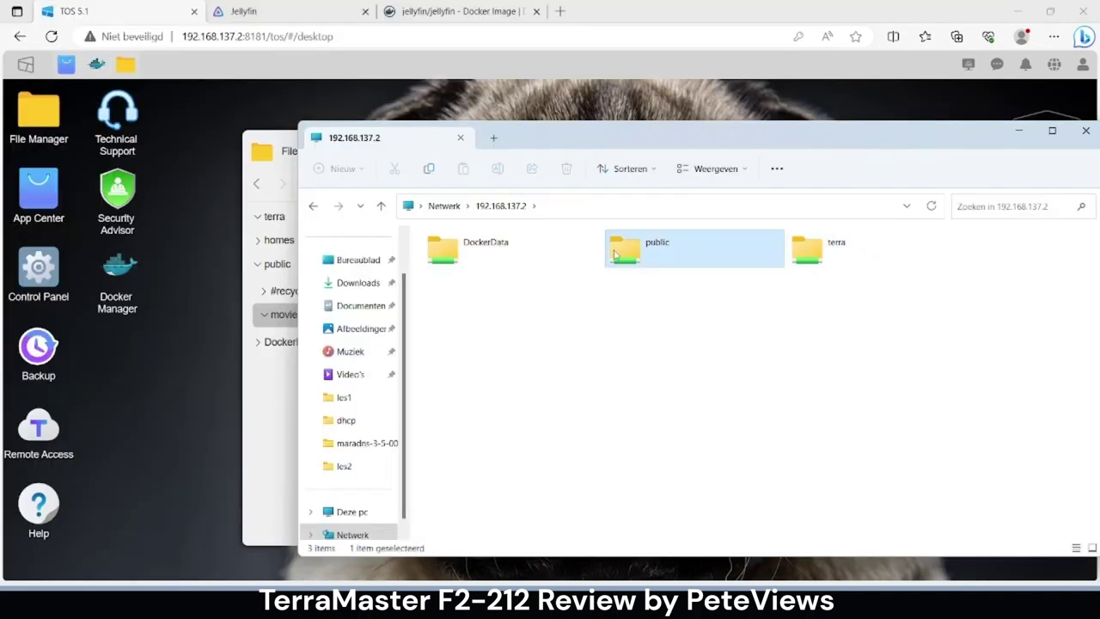
double_click(612, 256)
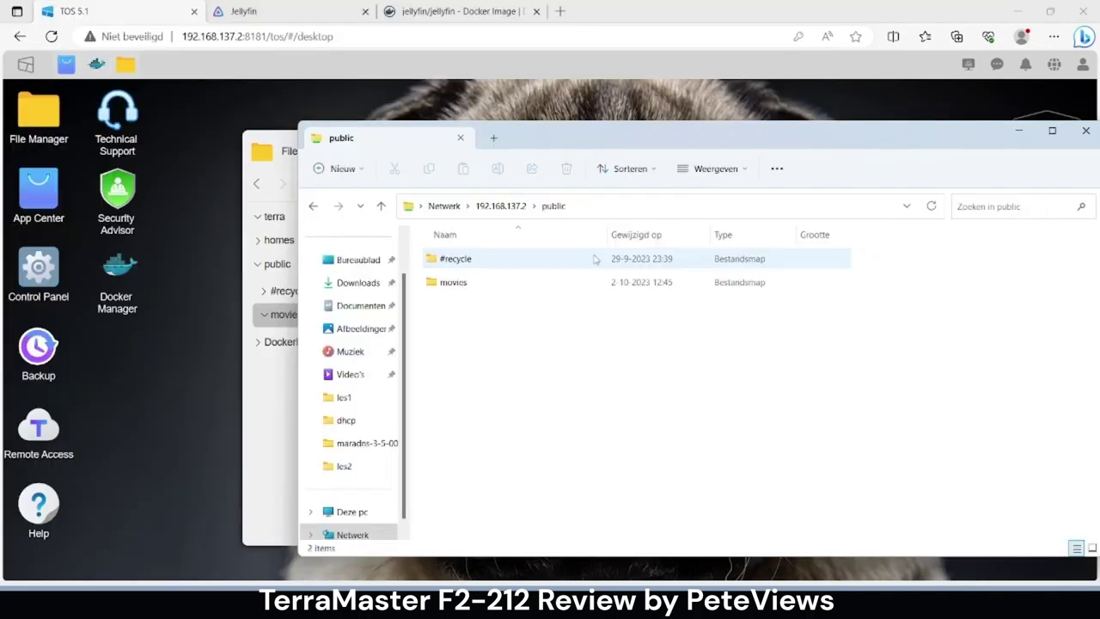
double_click(453, 283)
- Copy the Avengers 2 (2015) and Mad Max Fury Road (2015) folders into the movies share
mouse_move(688, 577)
mouse_move(598, 593)
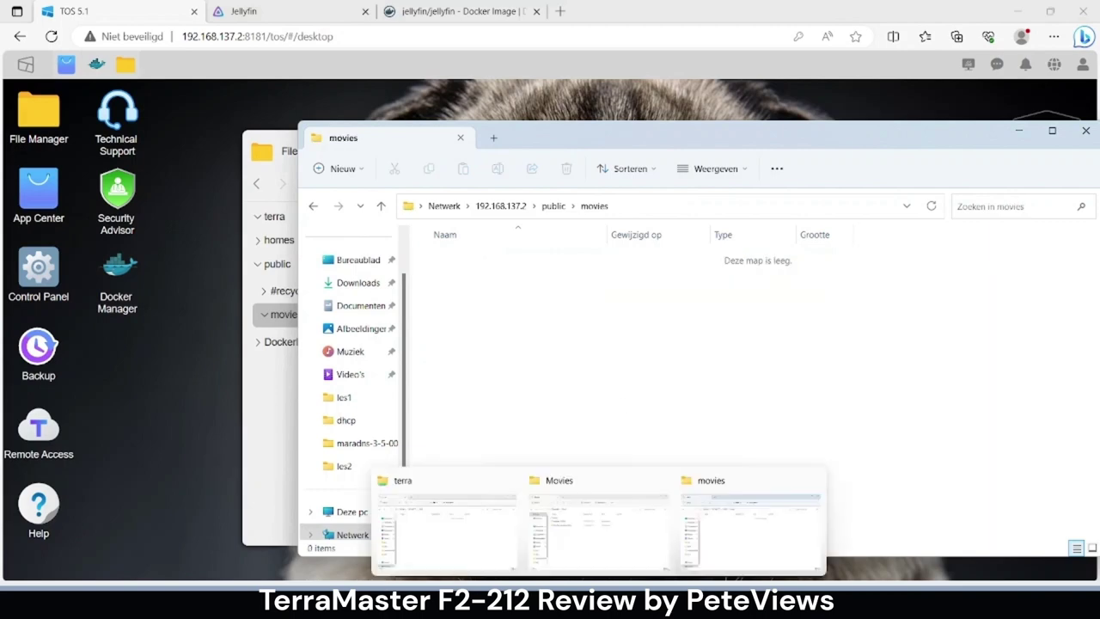
left_click(569, 540)
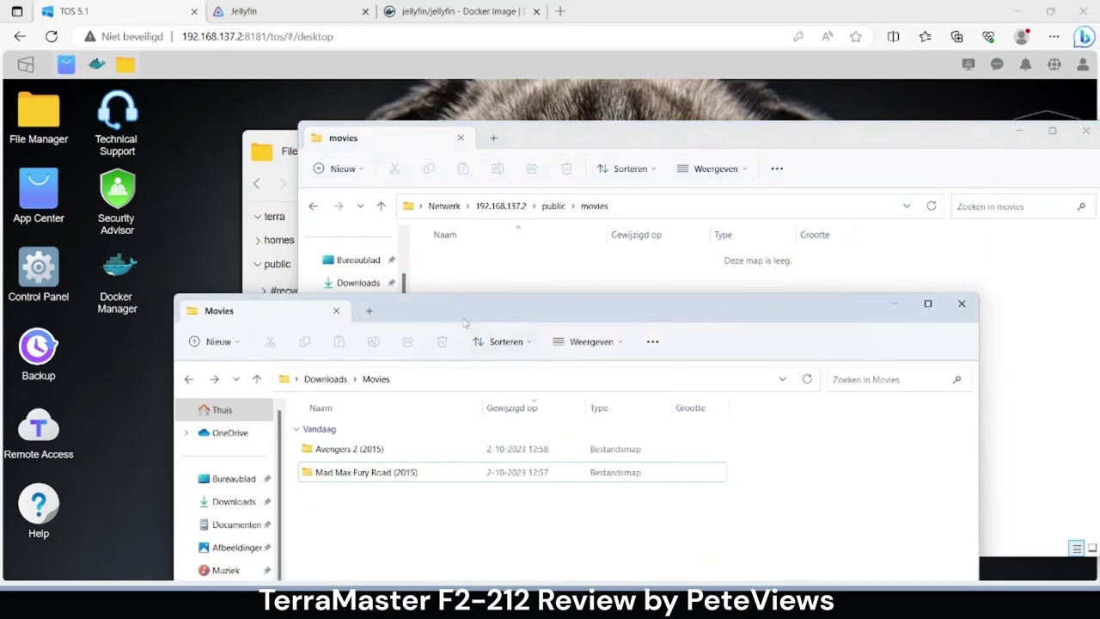
left_click_drag(458, 318, 883, 206)
left_click_drag(803, 430, 583, 420)
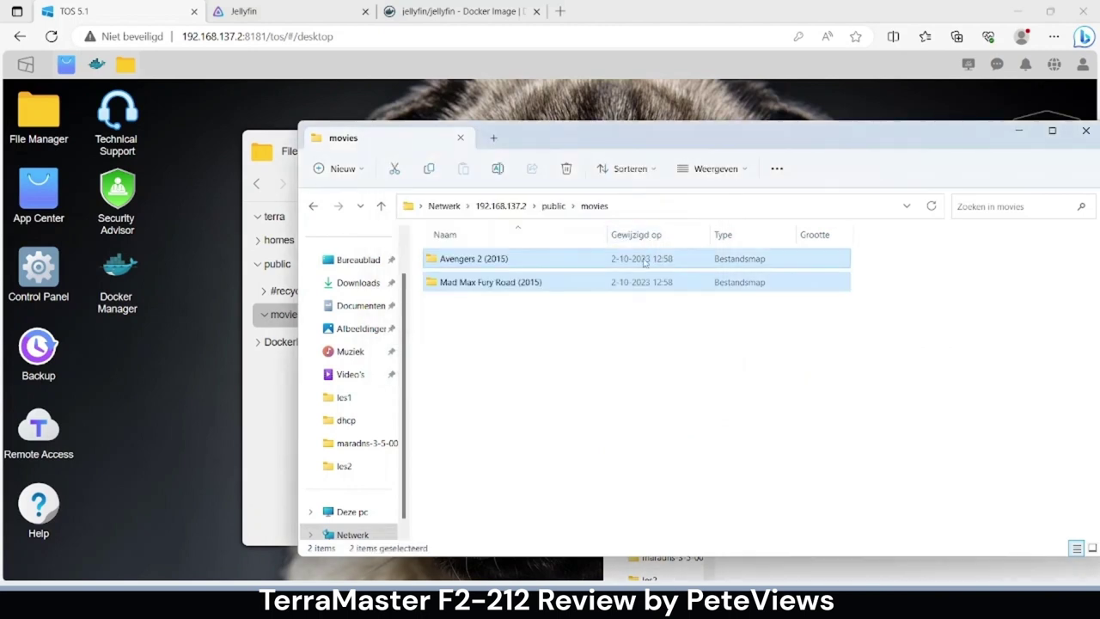
left_click(579, 364)
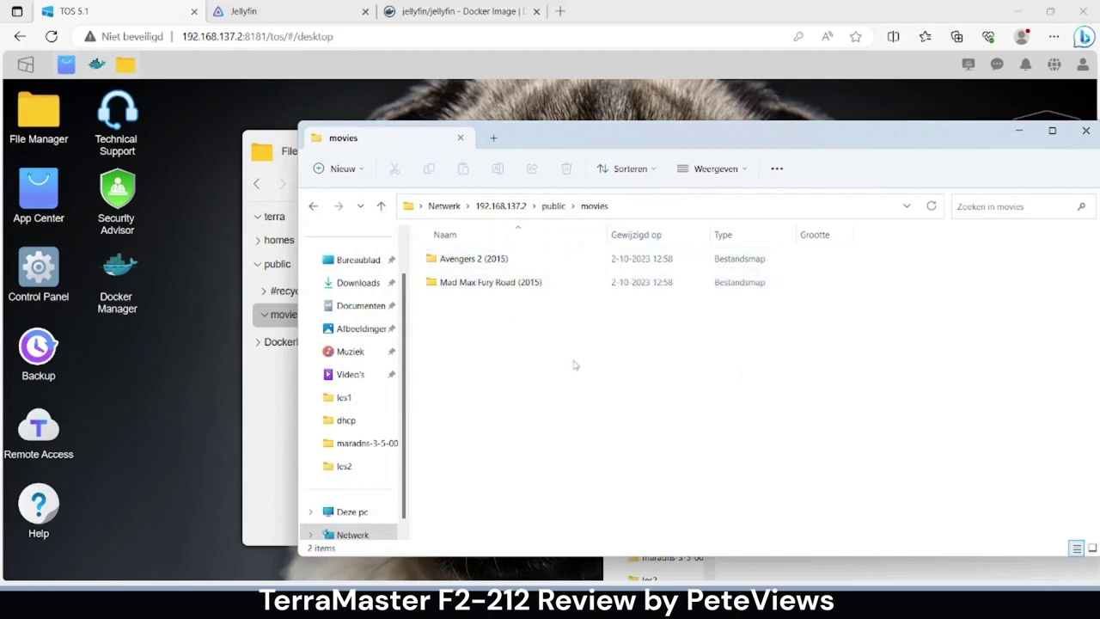
left_click(200, 444)
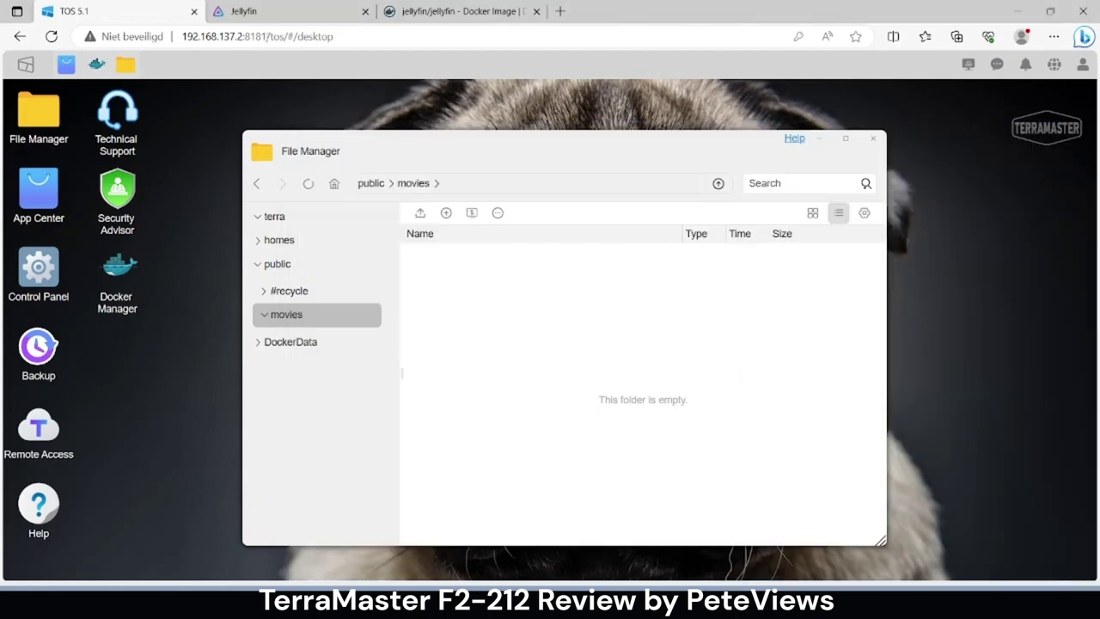
- Add a Films media library using the folder /media/movies
left_click(279, 11)
left_click(325, 276)
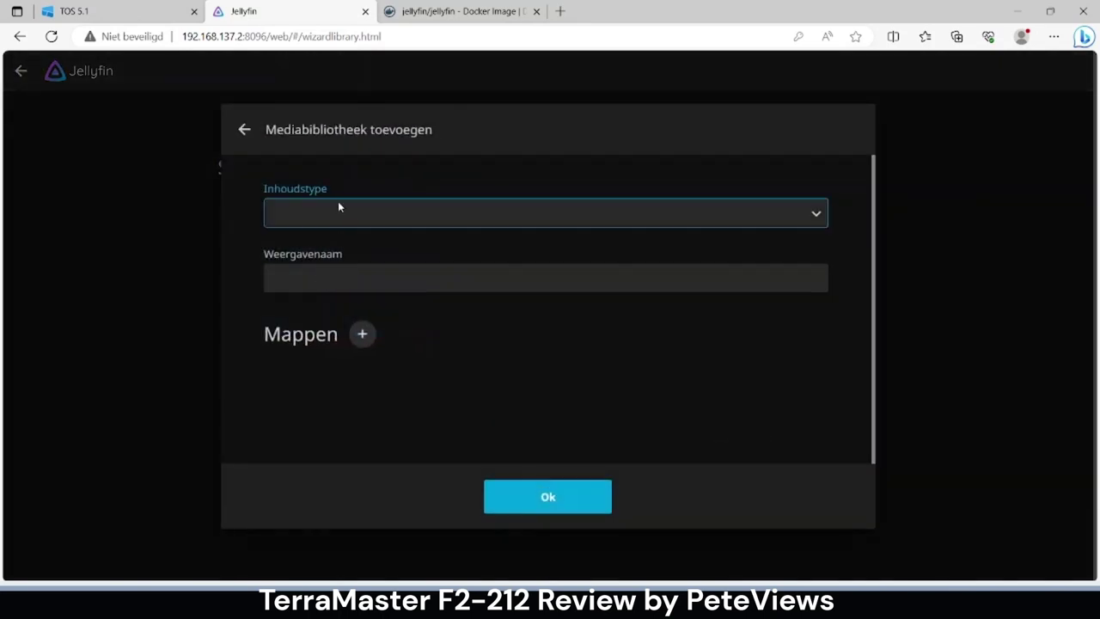
left_click(340, 216)
left_click(349, 254)
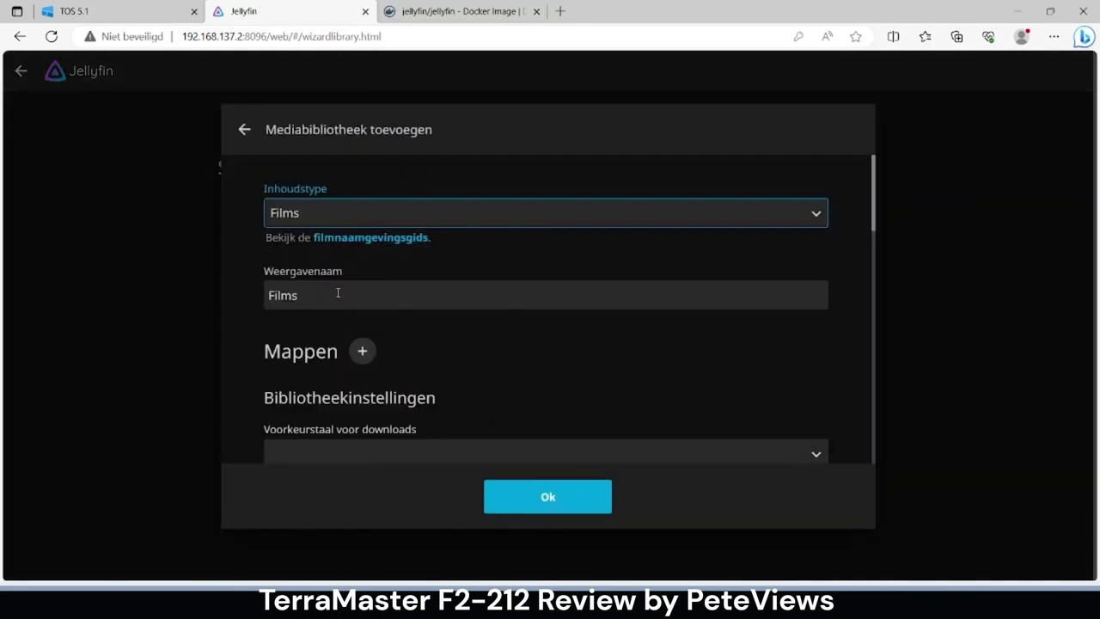
left_click(364, 352)
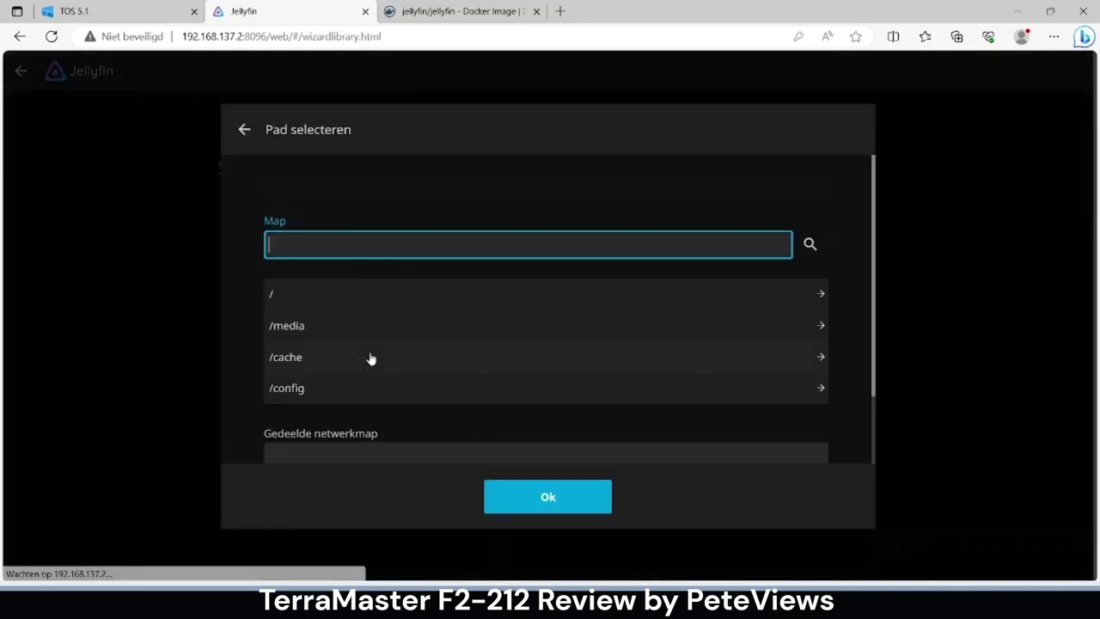
left_click(346, 327)
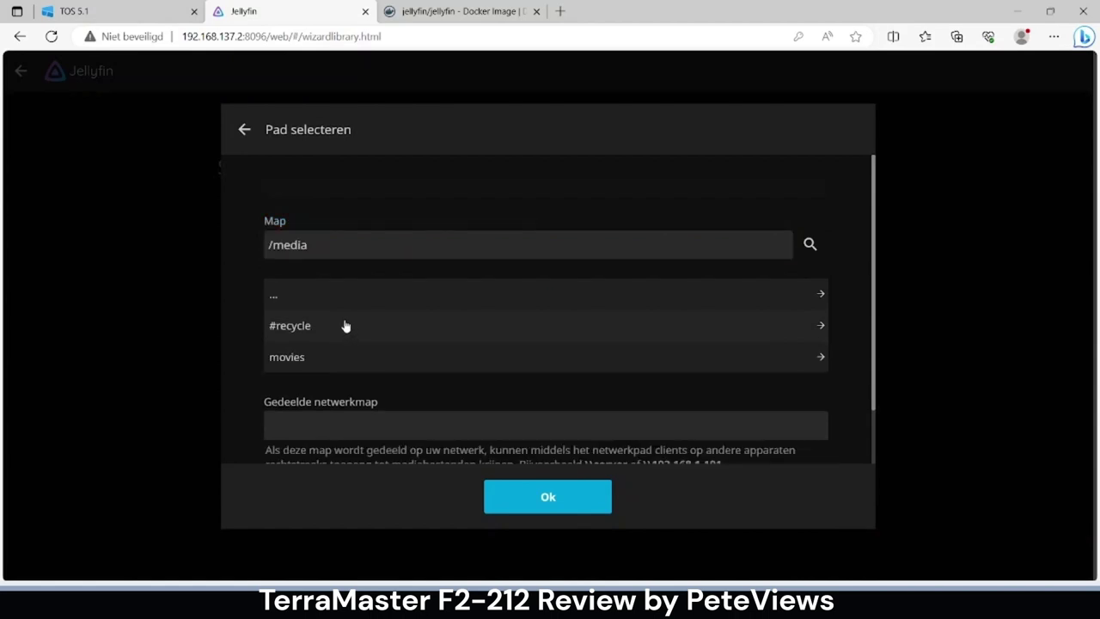
left_click(320, 357)
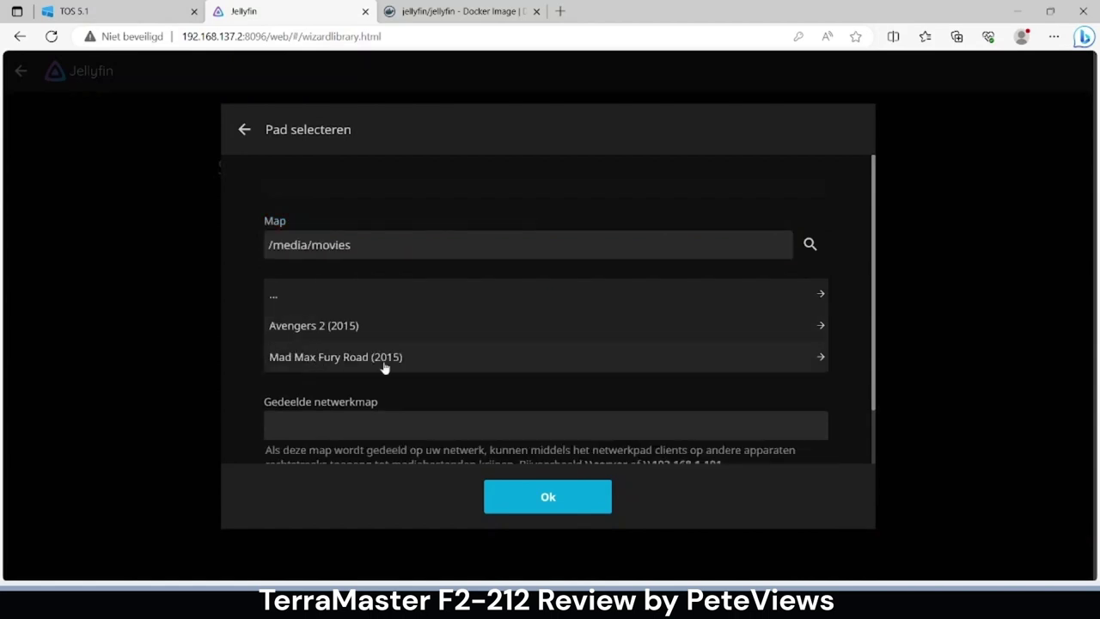
left_click(496, 498)
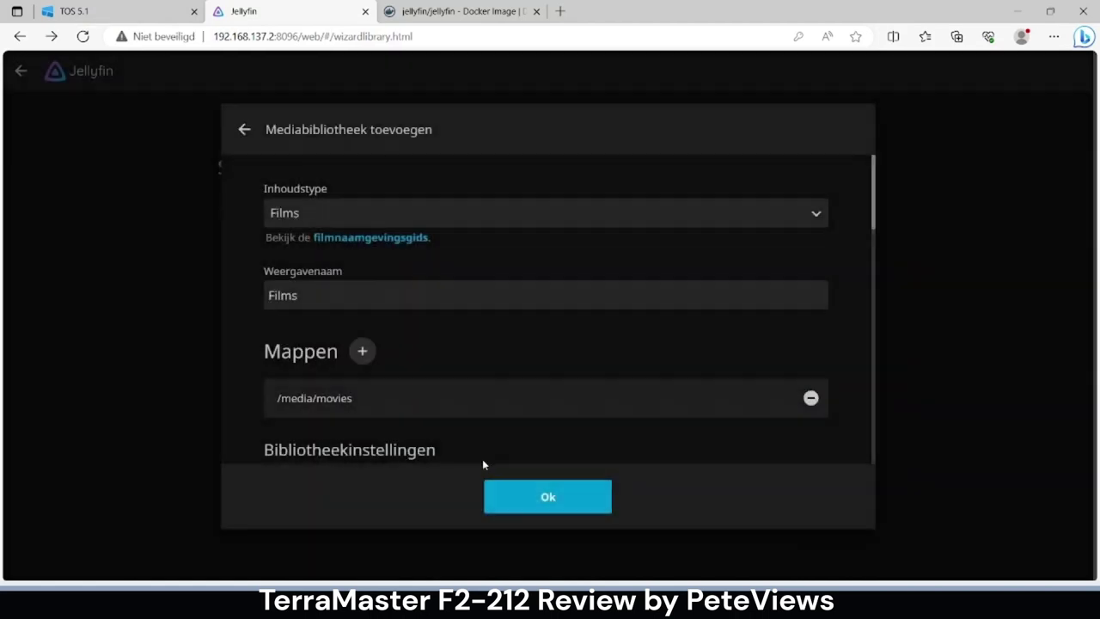
scroll(454, 376, "down", 4)
left_click(531, 511)
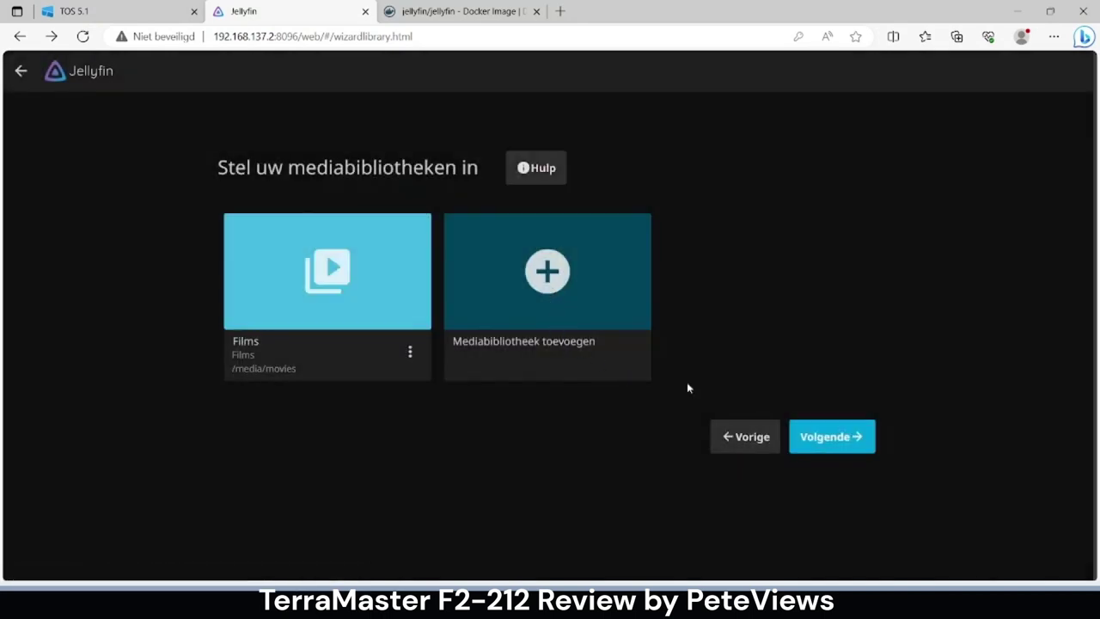
- Keep English/United States metadata and default remote access, then finish the setup wizard
left_click(817, 440)
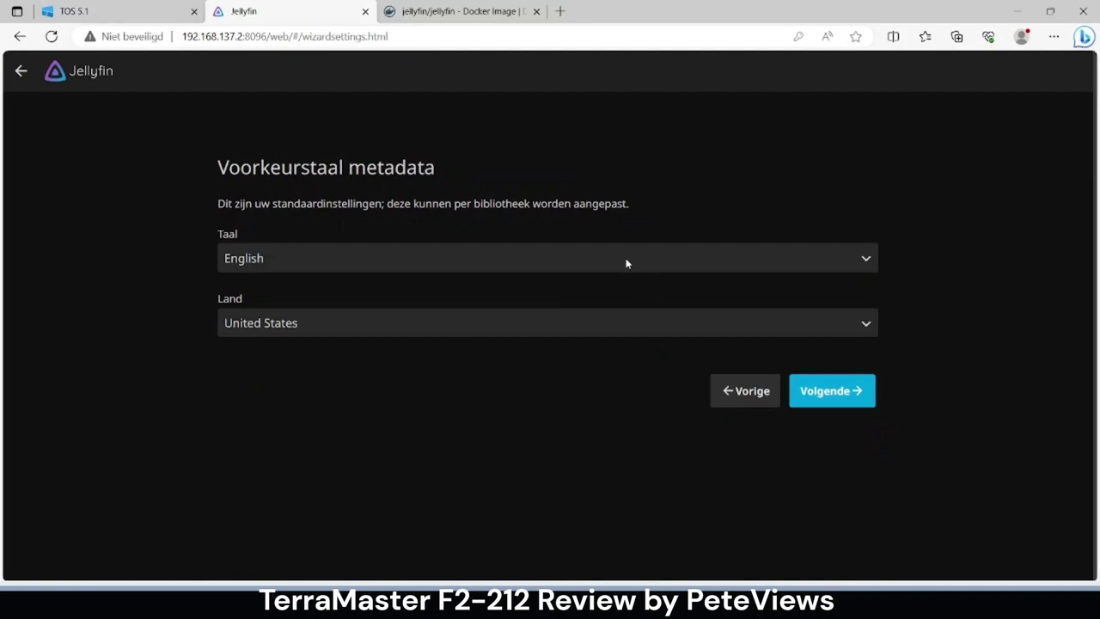
left_click(821, 397)
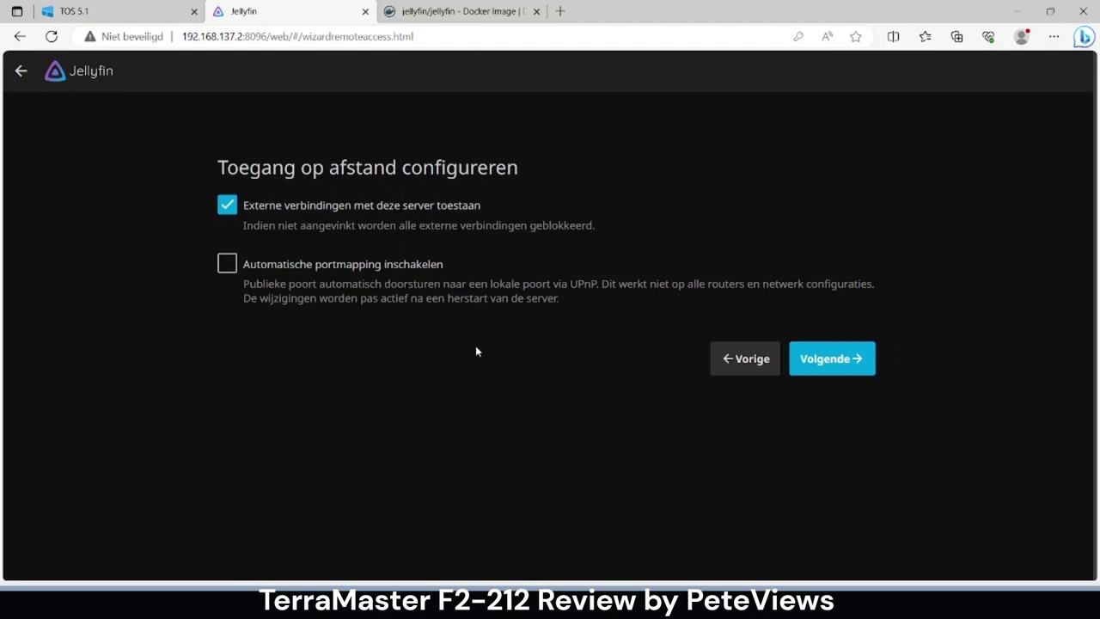
left_click(816, 357)
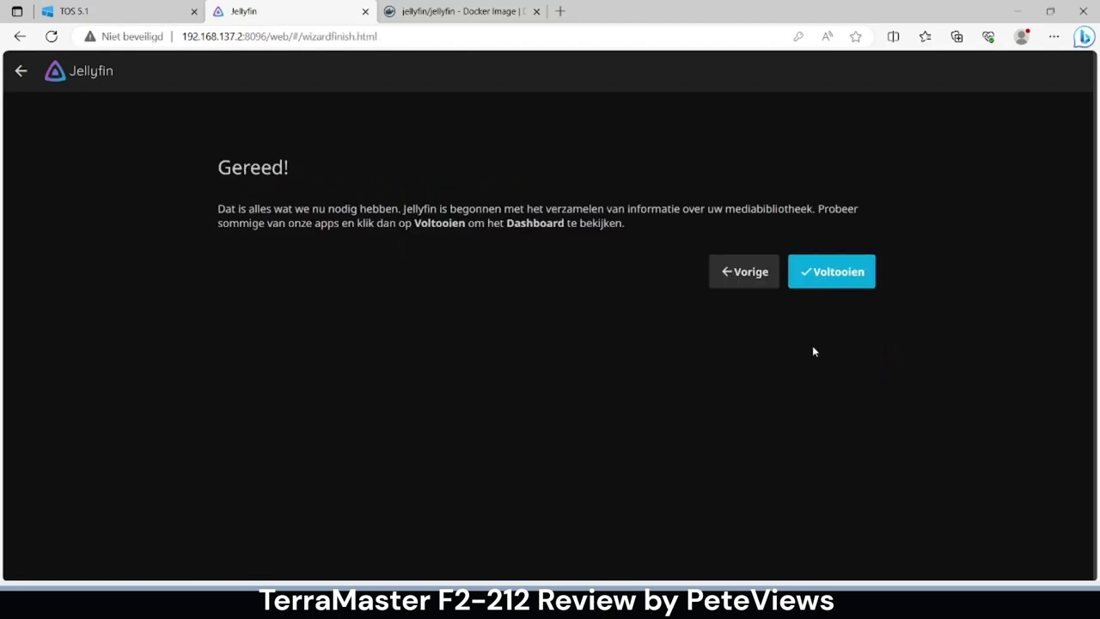
left_click(835, 281)
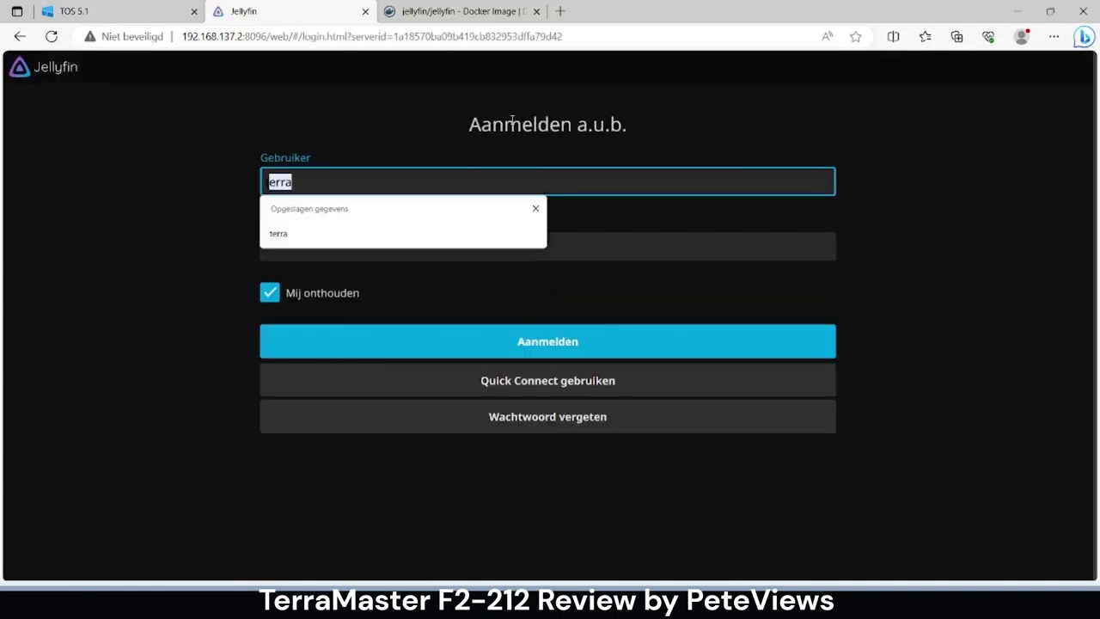
- Sign in to Jellyfin with the administrator password
key("Escape")
key("Tab")
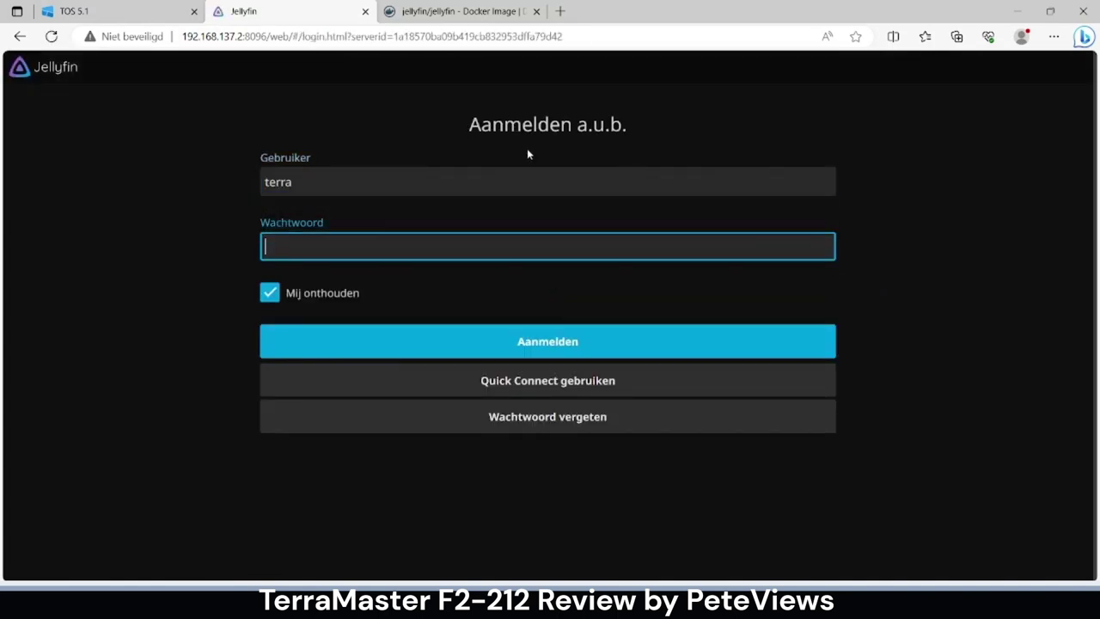
type("••••••")
left_click(501, 340)
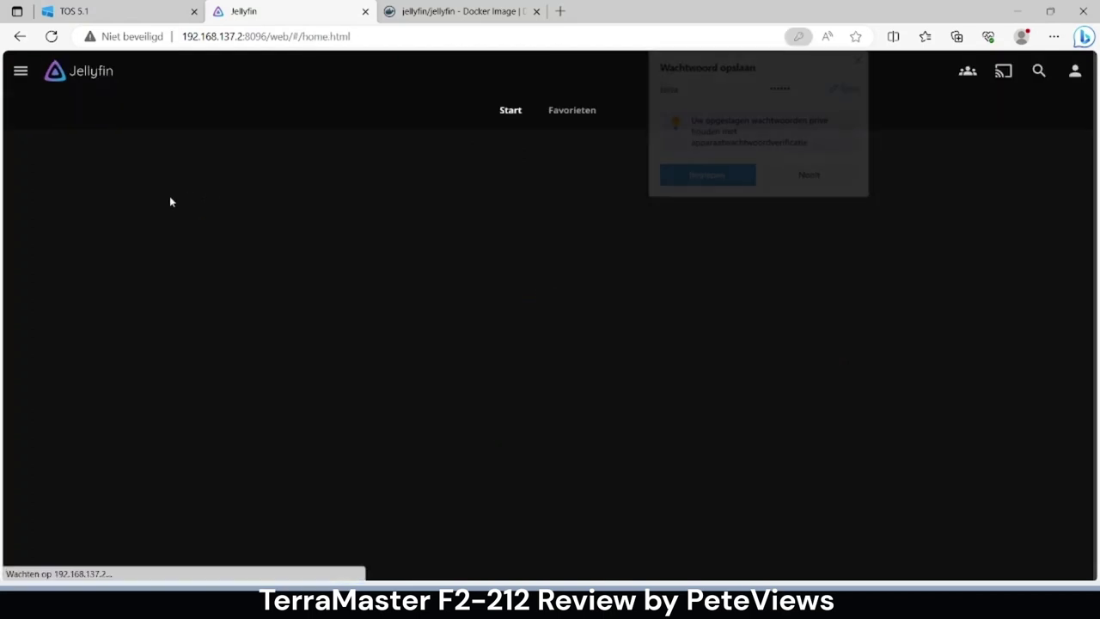
- Play Mad Max Fury Road, seeking to about 0:58 and 1:46, then return home
left_click(859, 59)
scroll(372, 294, "down", 2)
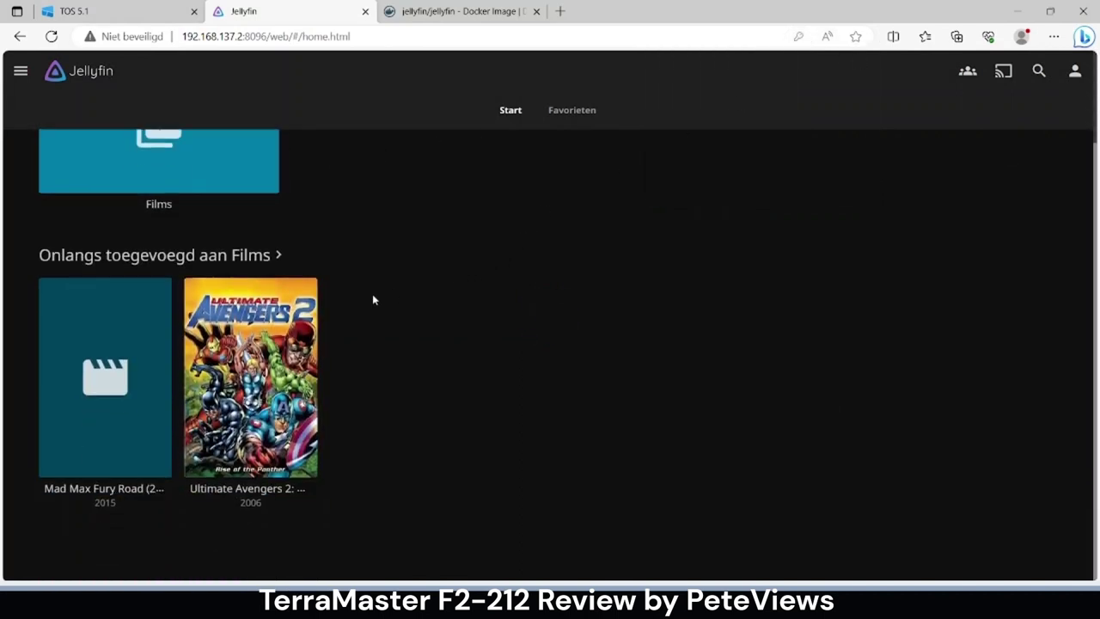
mouse_move(67, 400)
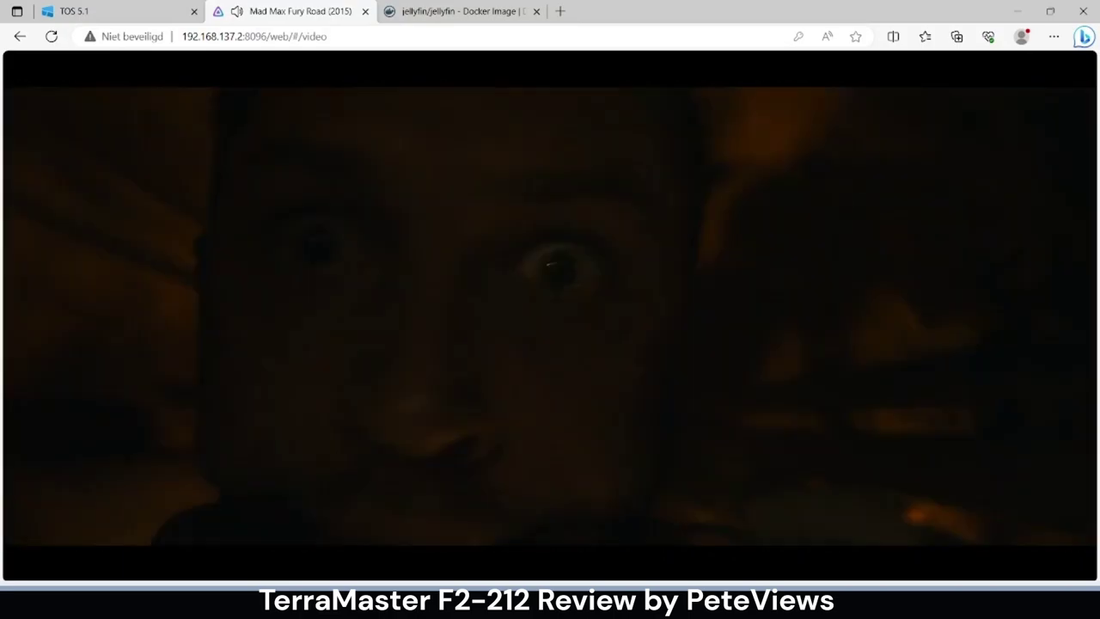
mouse_move(476, 368)
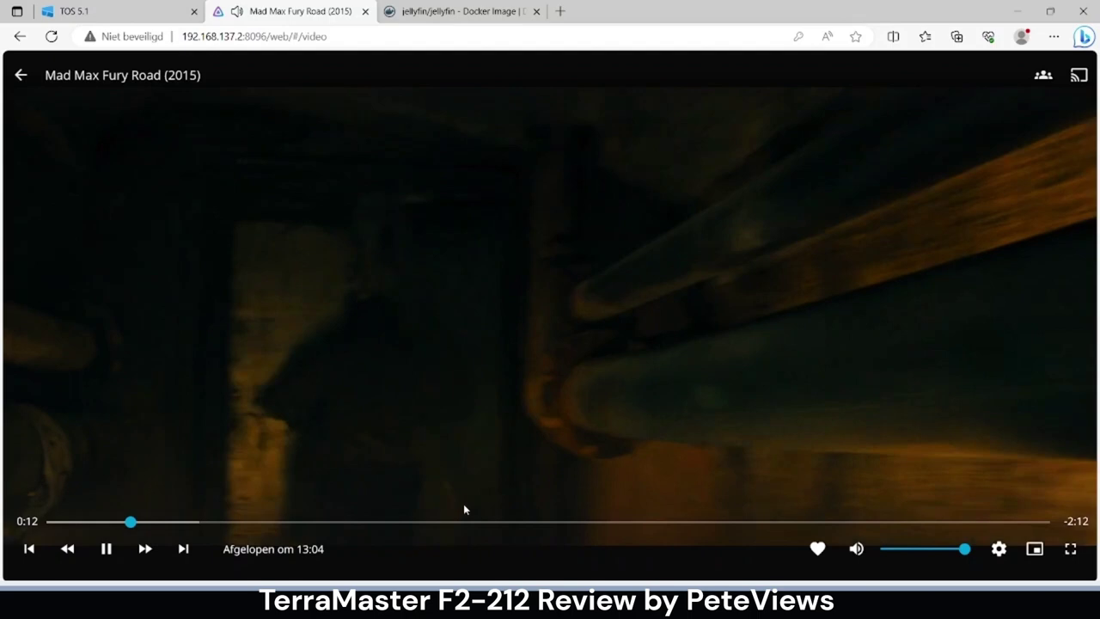
left_click(452, 522)
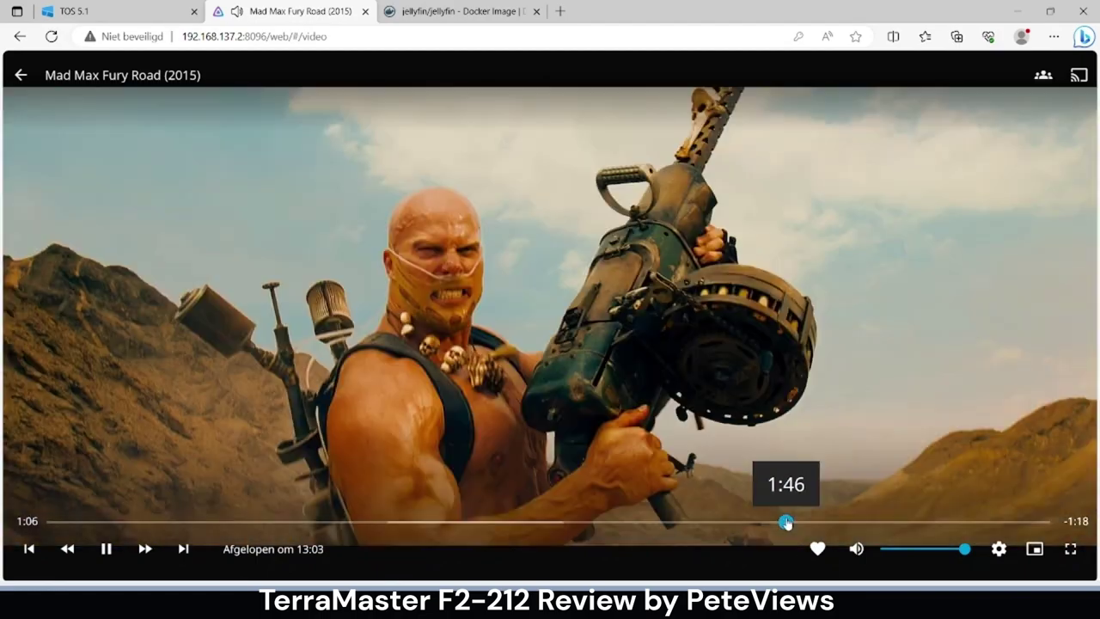
left_click(788, 522)
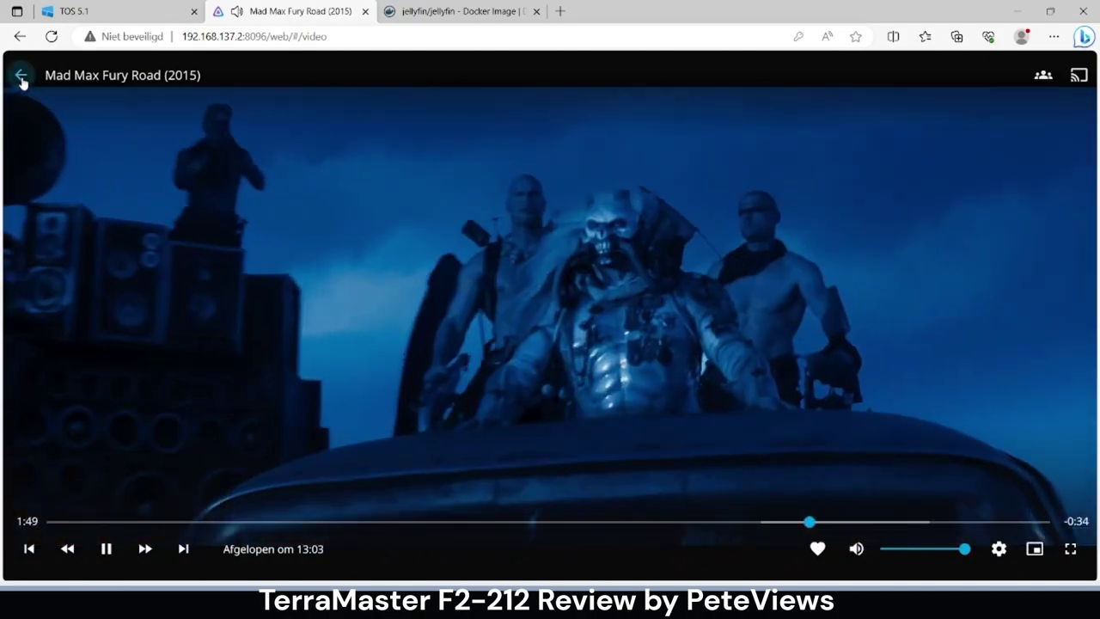
left_click(21, 75)
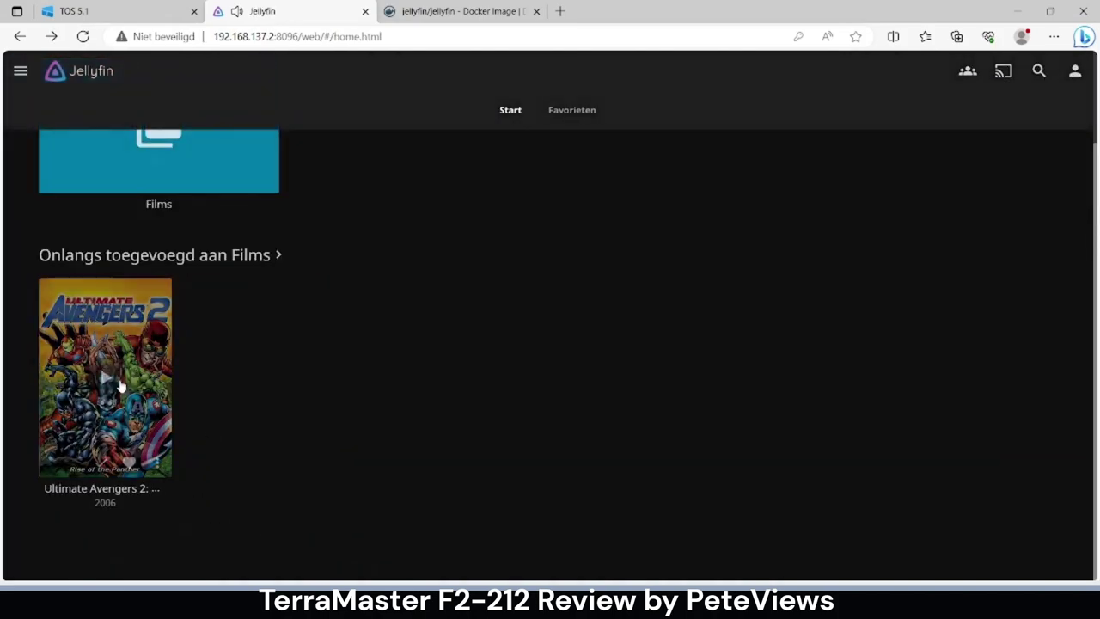
- Play Ultimate Avengers 2, seeking to about 0:30, 1:18 and 1:52, then return to TOS
left_click(108, 382)
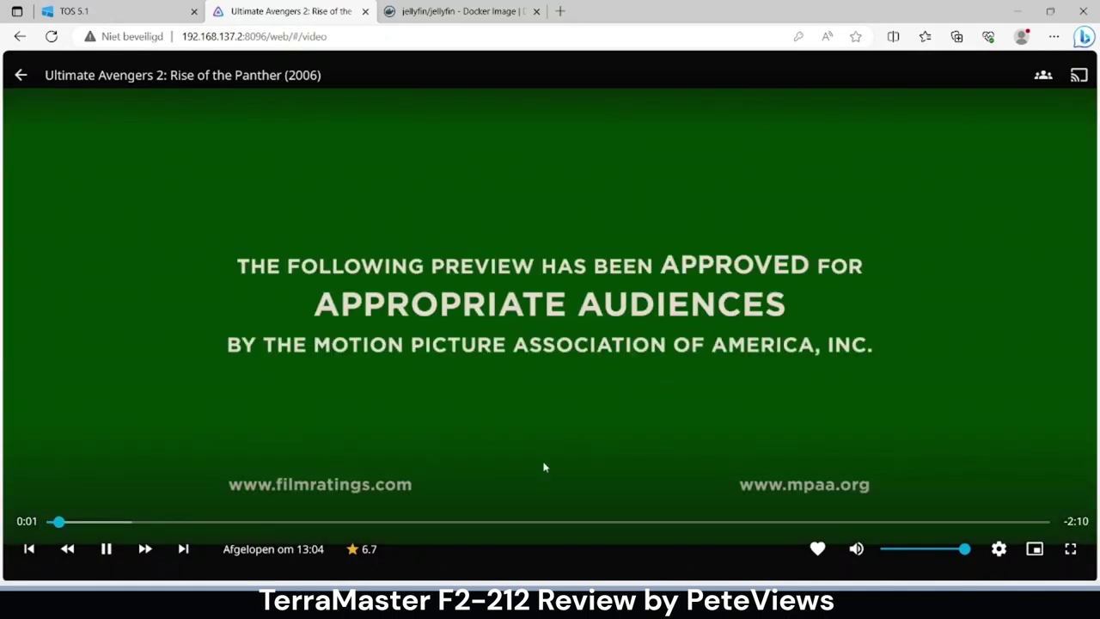
left_click(284, 522)
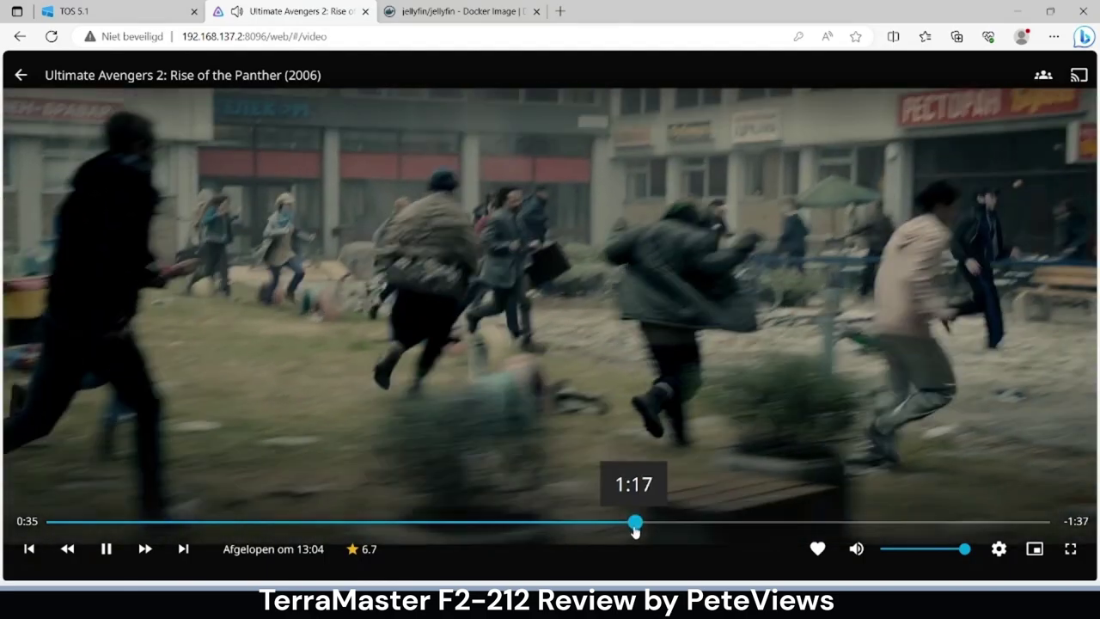
left_click(634, 524)
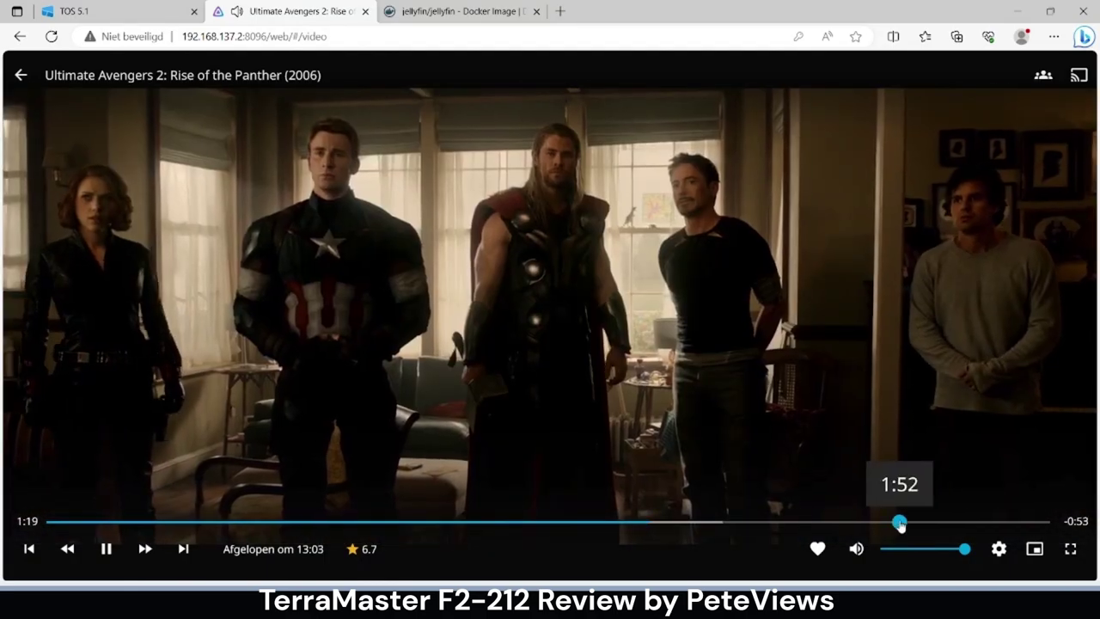
left_click(900, 522)
left_click(20, 76)
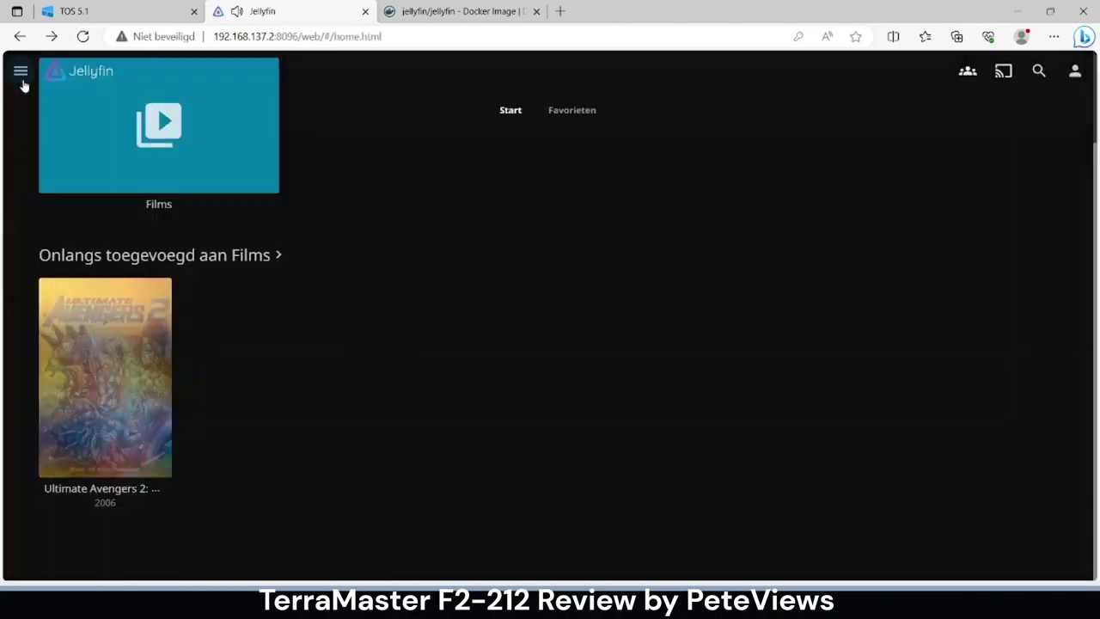
left_click(114, 12)
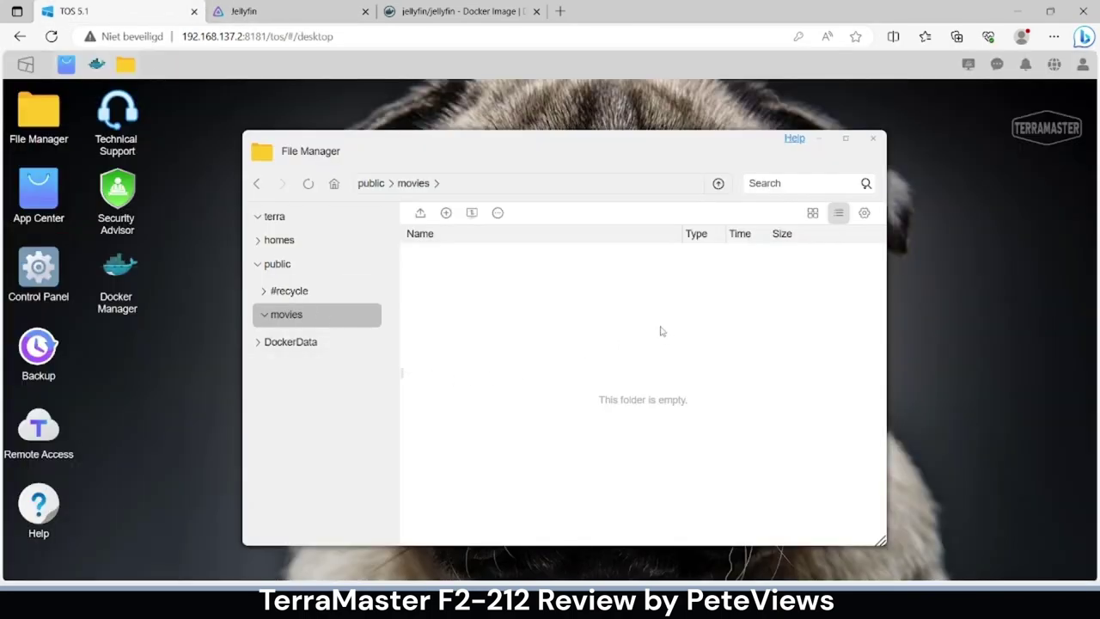
- Refresh the movies folder, close File Manager, and browse the Control Panel
left_click(308, 184)
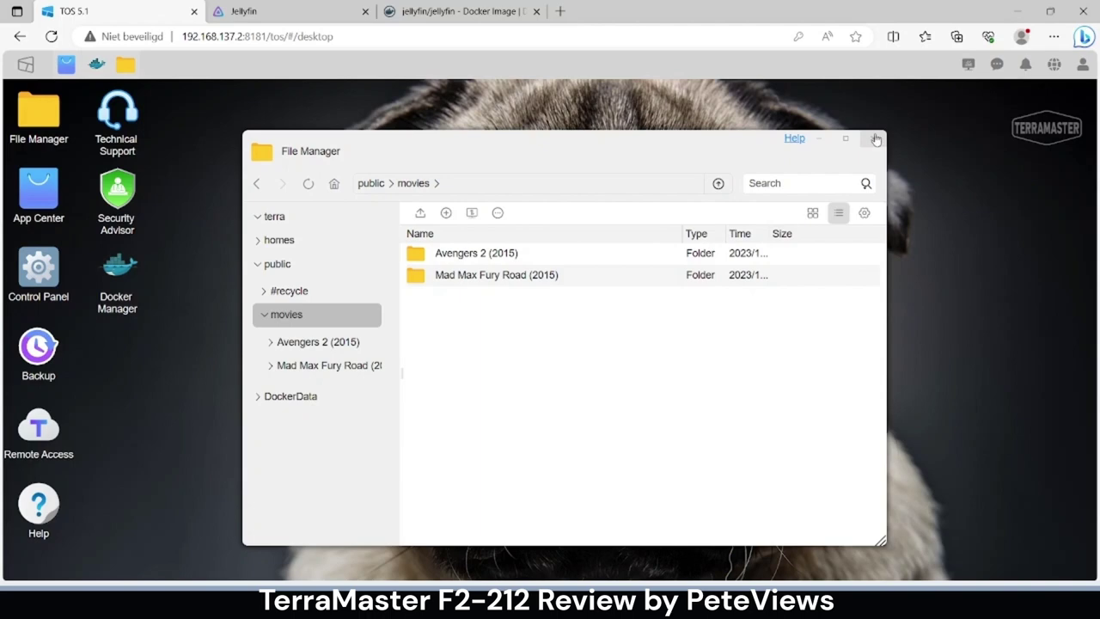
left_click(875, 140)
left_click(39, 274)
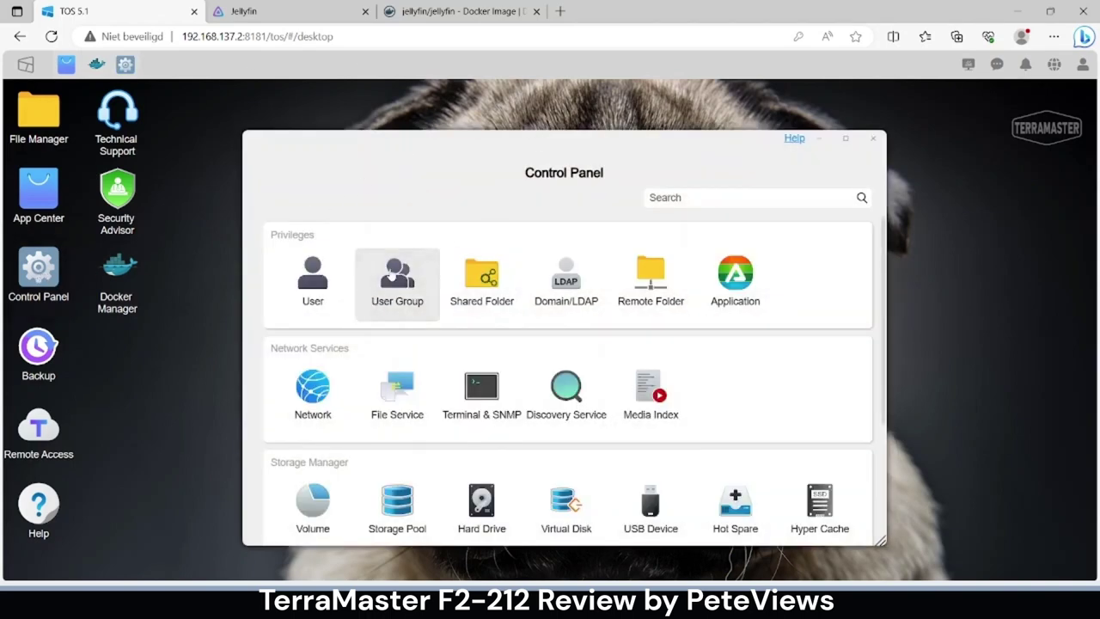
scroll(382, 308, "down", 3)
scroll(496, 278, "up", 3)
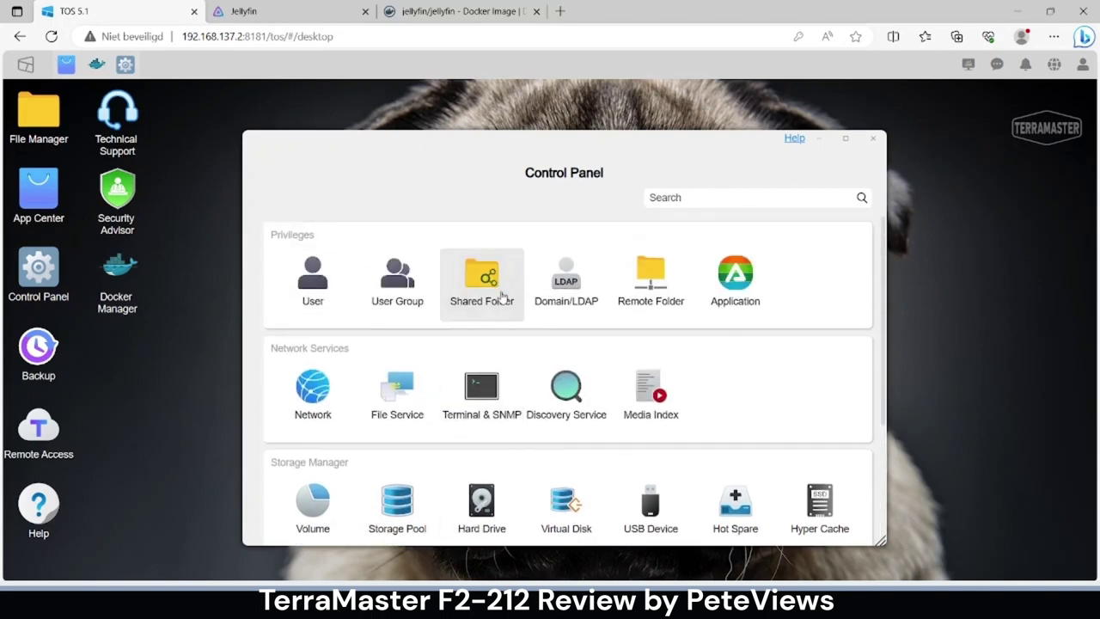
scroll(454, 314, "down", 3)
scroll(434, 321, "down", 1)
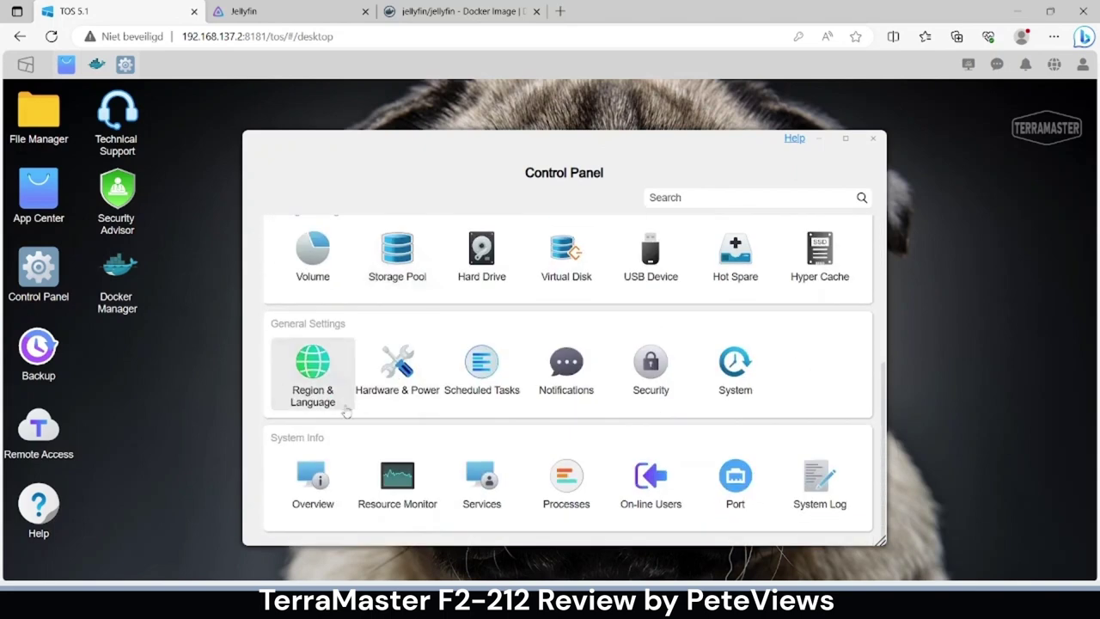
- Review the Resource Monitor's Average Load, Load Details and CPU charts
left_click(388, 471)
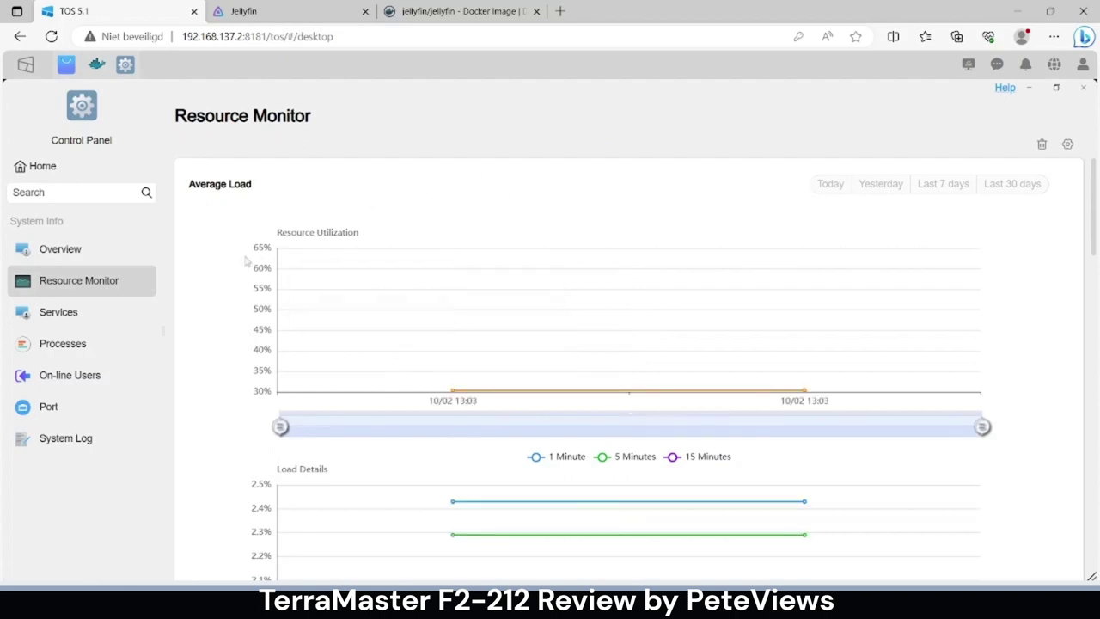
scroll(370, 276, "down", 2)
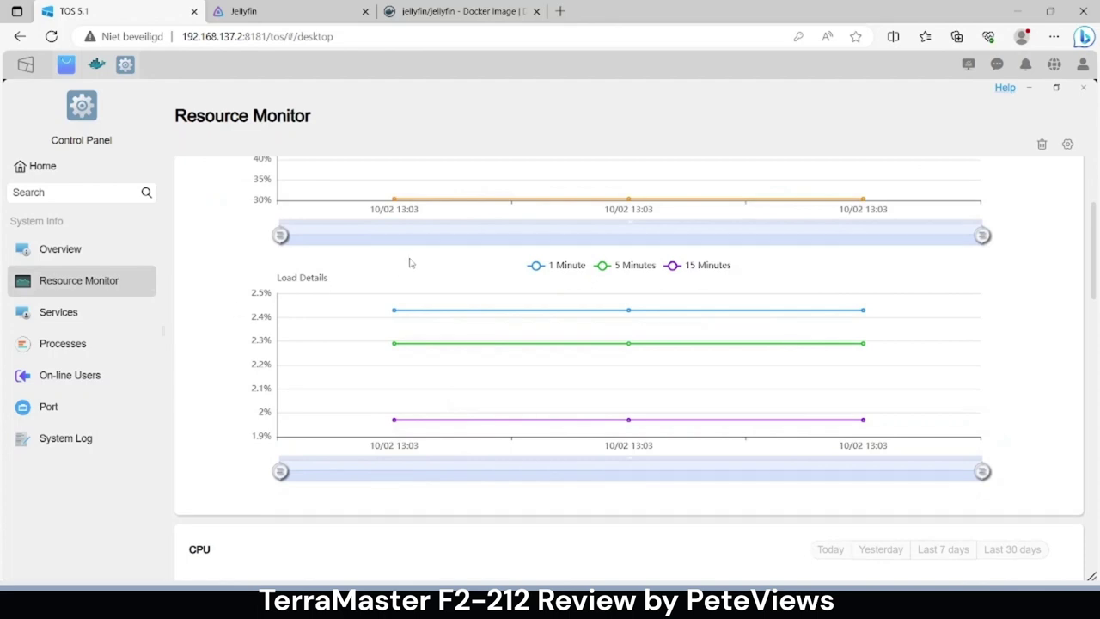
scroll(229, 309, "down", 4)
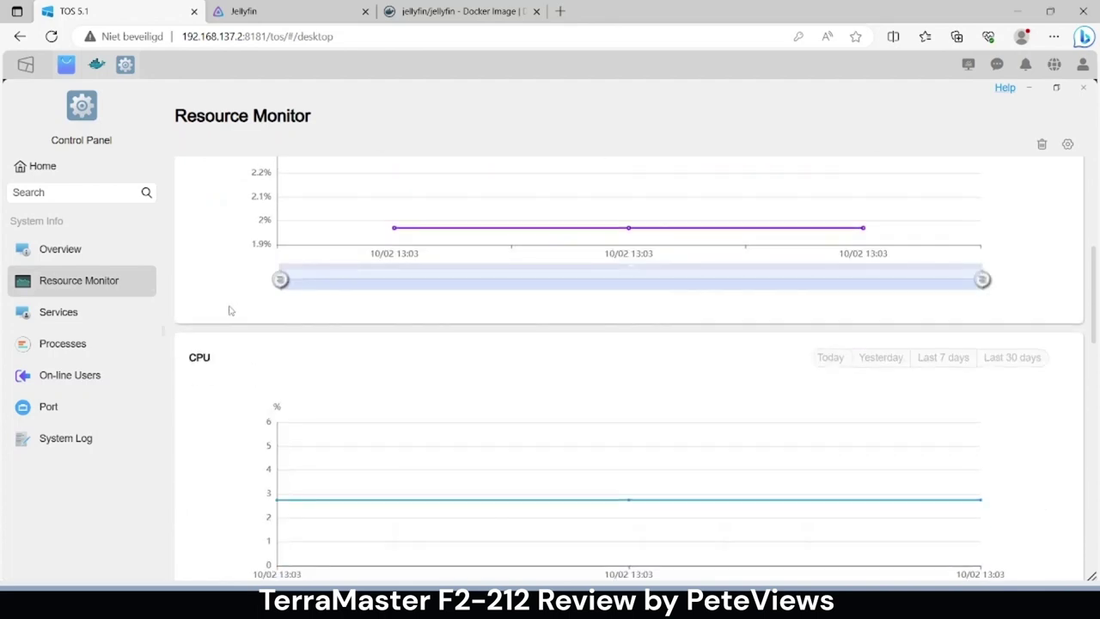
scroll(247, 299, "up", 6)
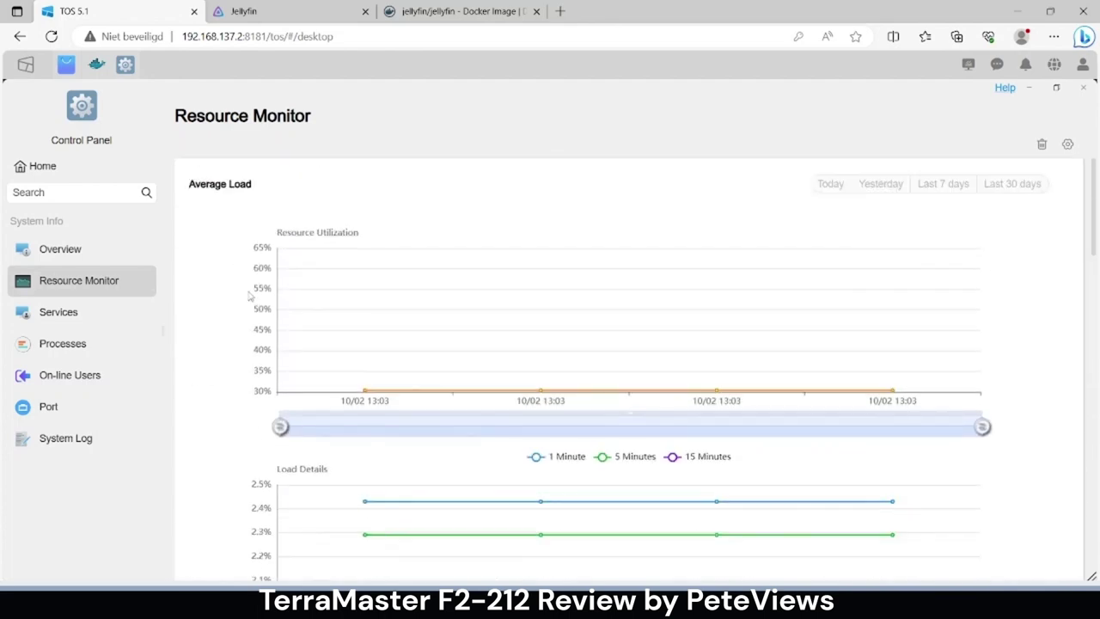
scroll(248, 319, "down", 2)
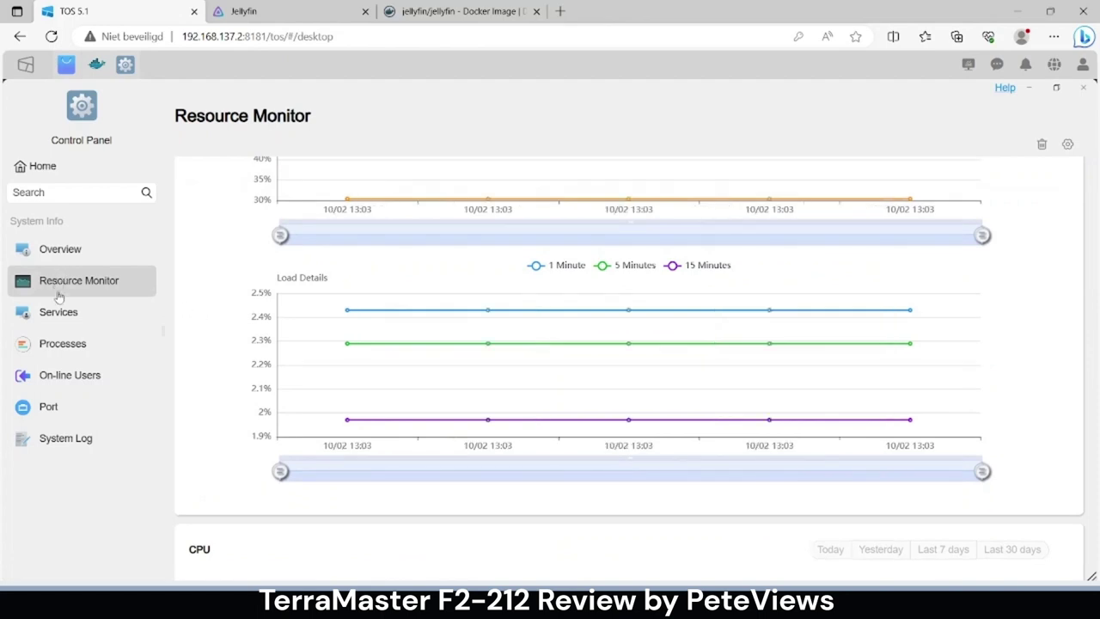
scroll(217, 258, "up", 2)
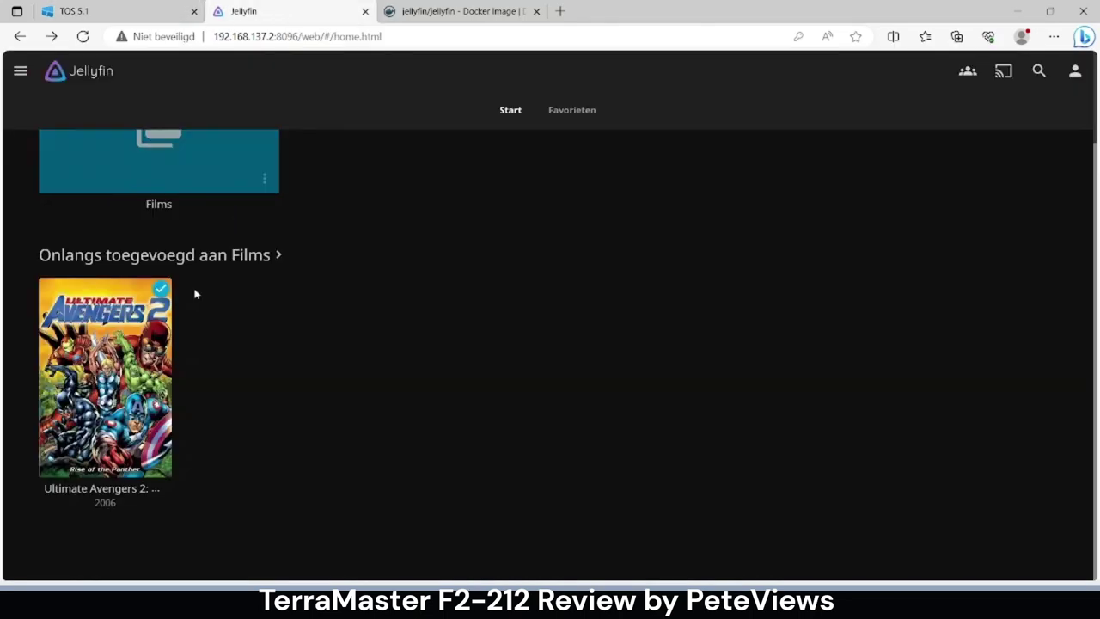
- Start Ultimate Avengers 2 in Jellyfin and scroll the NAS Resource Monitor charts during playback
left_click(108, 376)
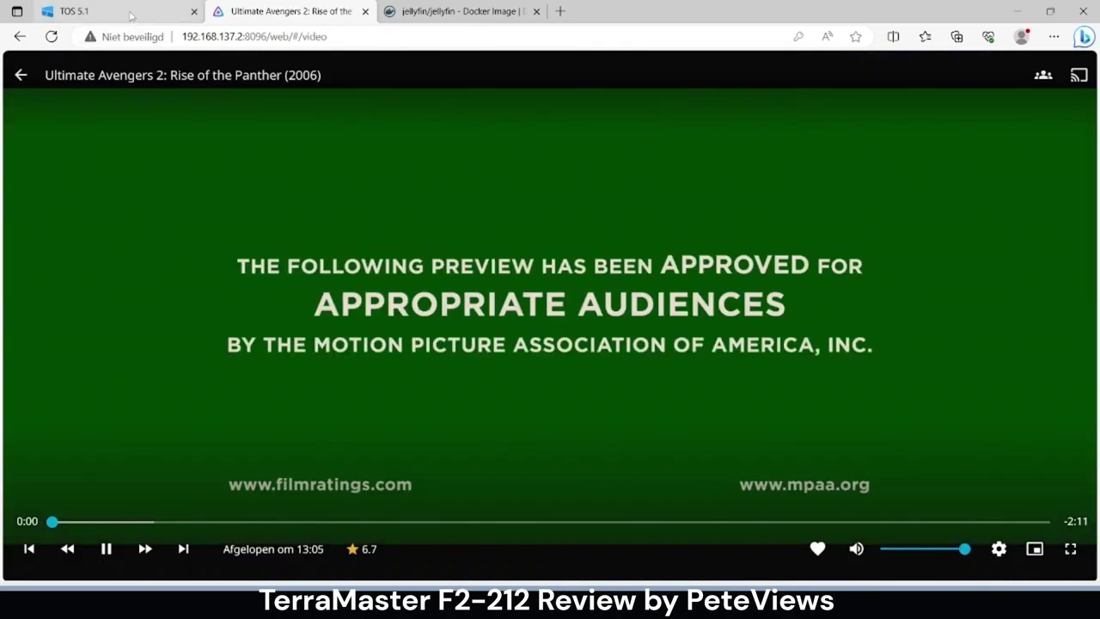
left_click(132, 13)
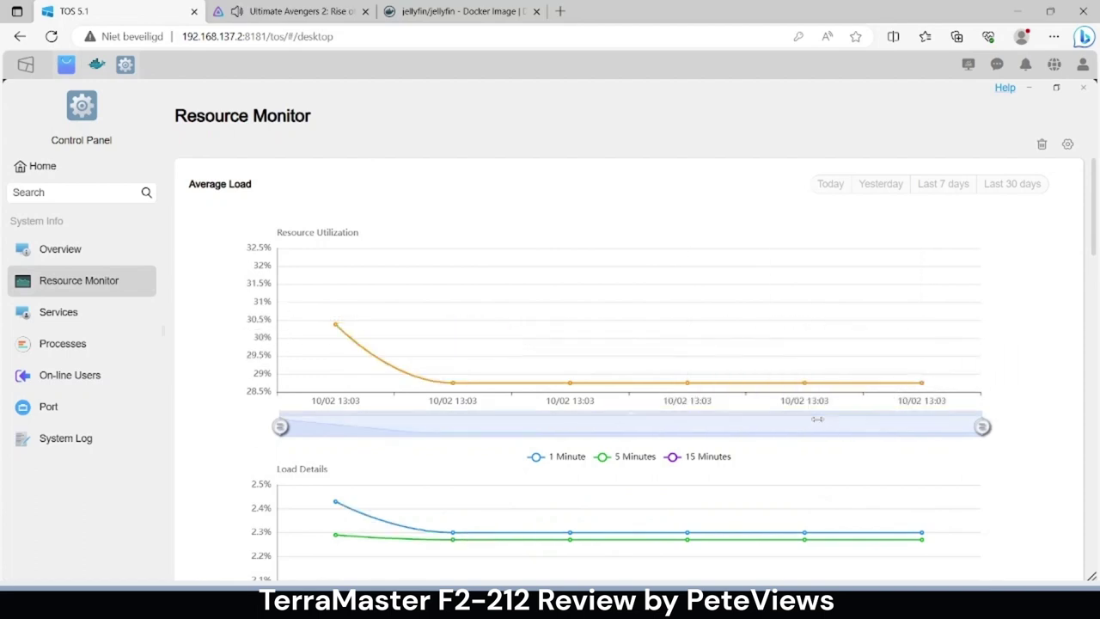
scroll(817, 418, "down", 2)
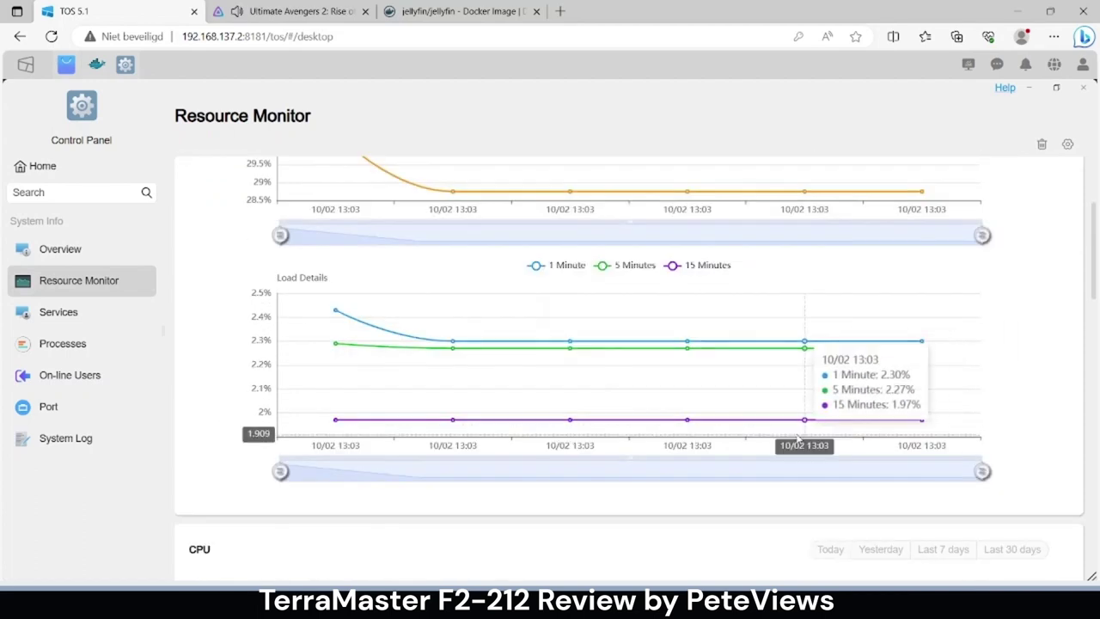
scroll(804, 438, "down", 2)
scroll(807, 434, "down", 2)
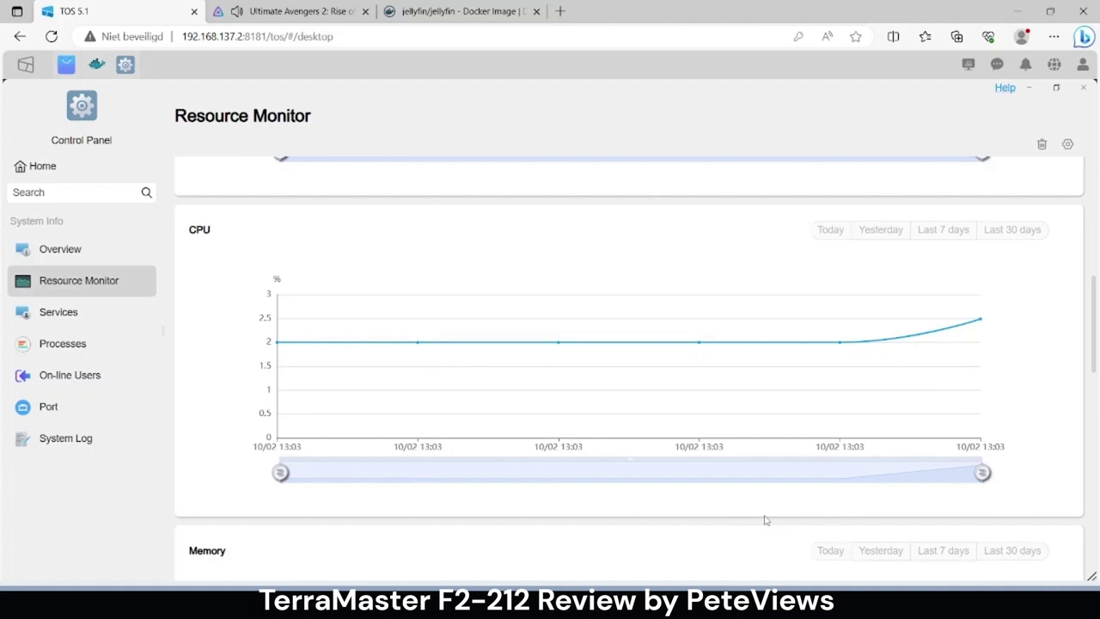
- Review the TOS Overview page, then return to the film playing at 0:30
scroll(766, 520, "down", 3)
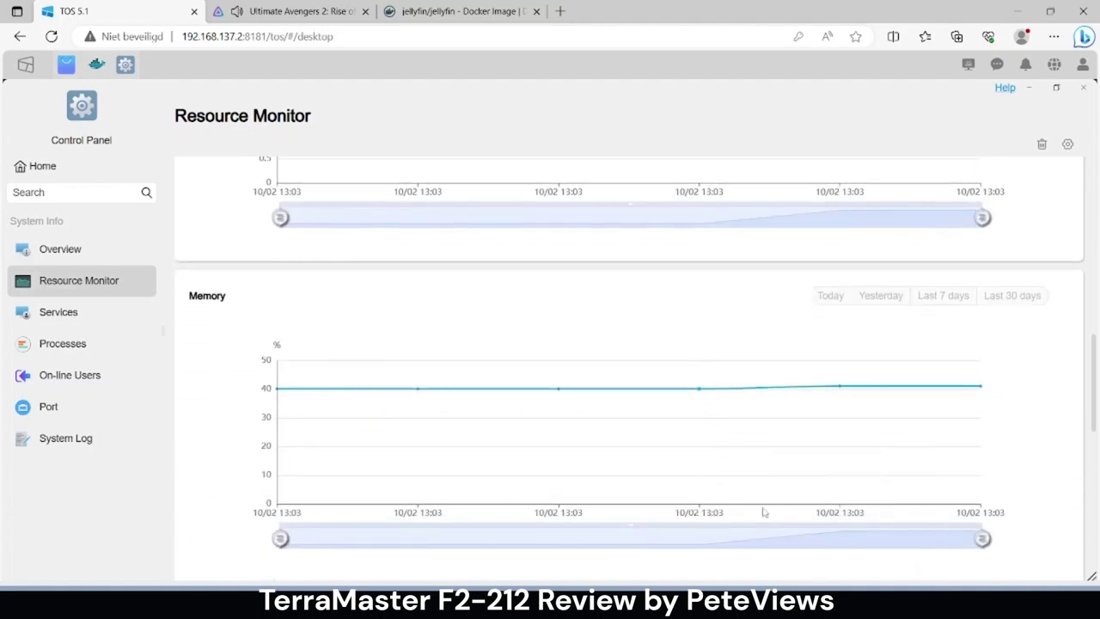
left_click(81, 253)
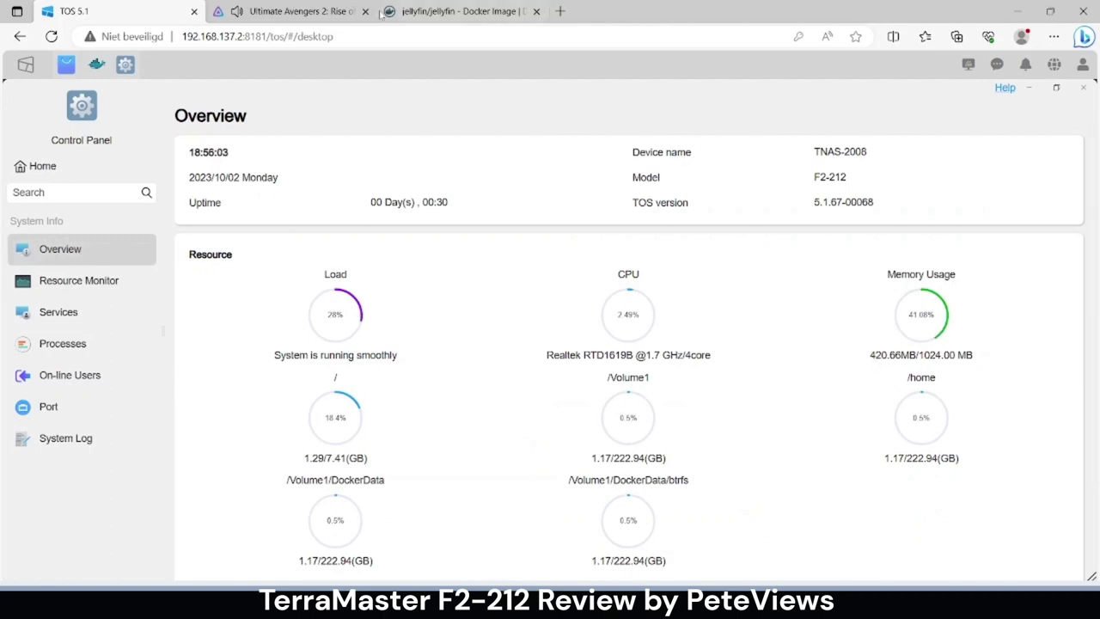
left_click(320, 12)
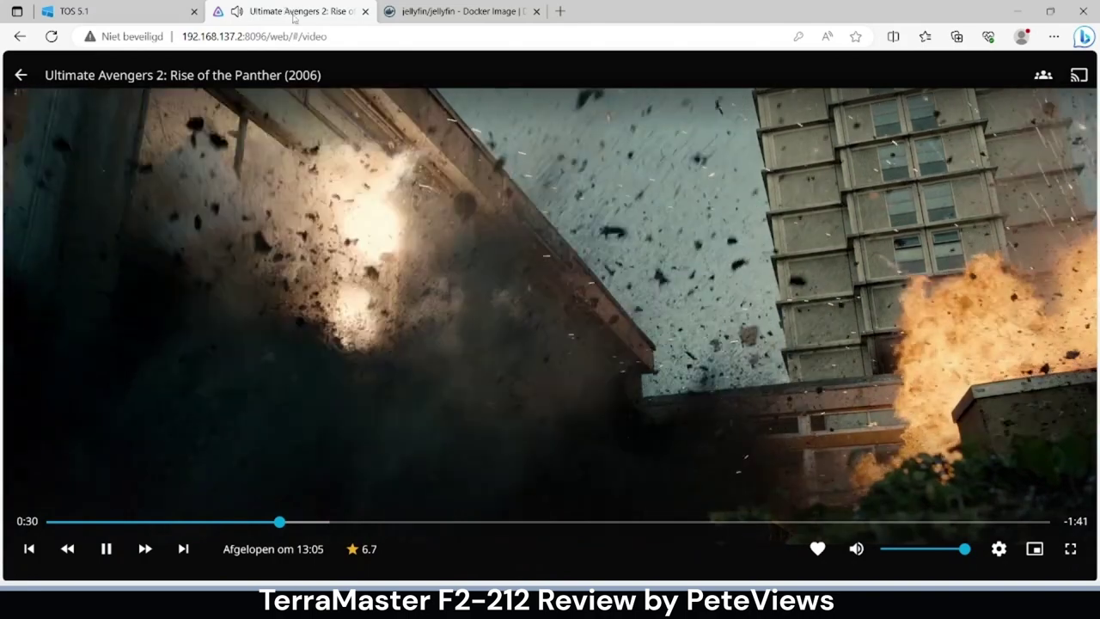
- Snap the film into its own right-side window, pause it at 0:42, and show Control Panel Home
left_click_drag(294, 12, 1099, 215)
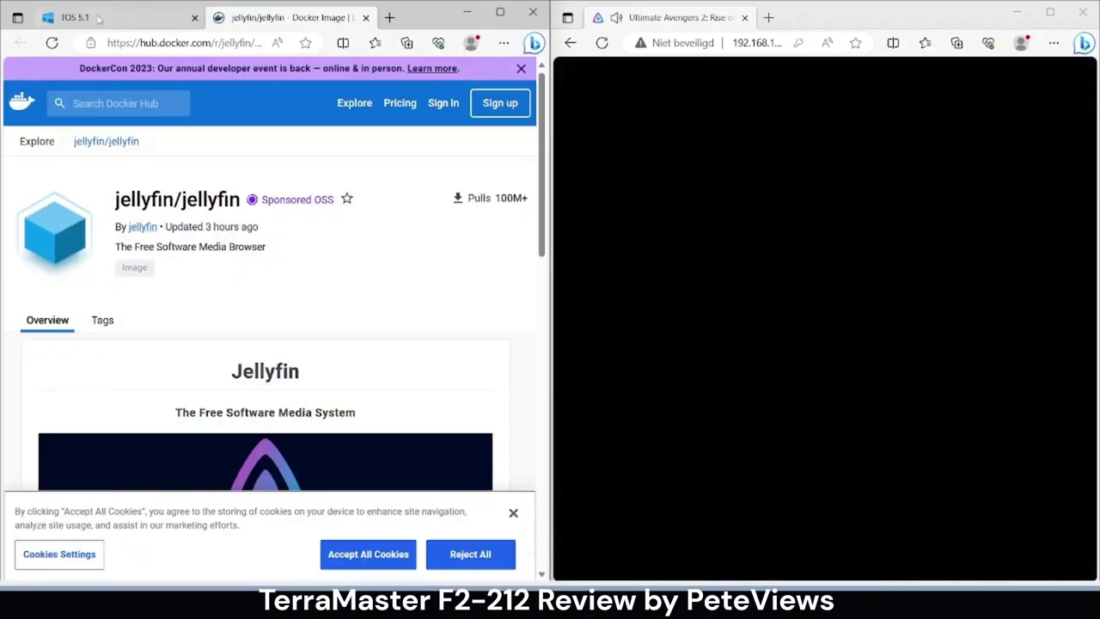
left_click(99, 21)
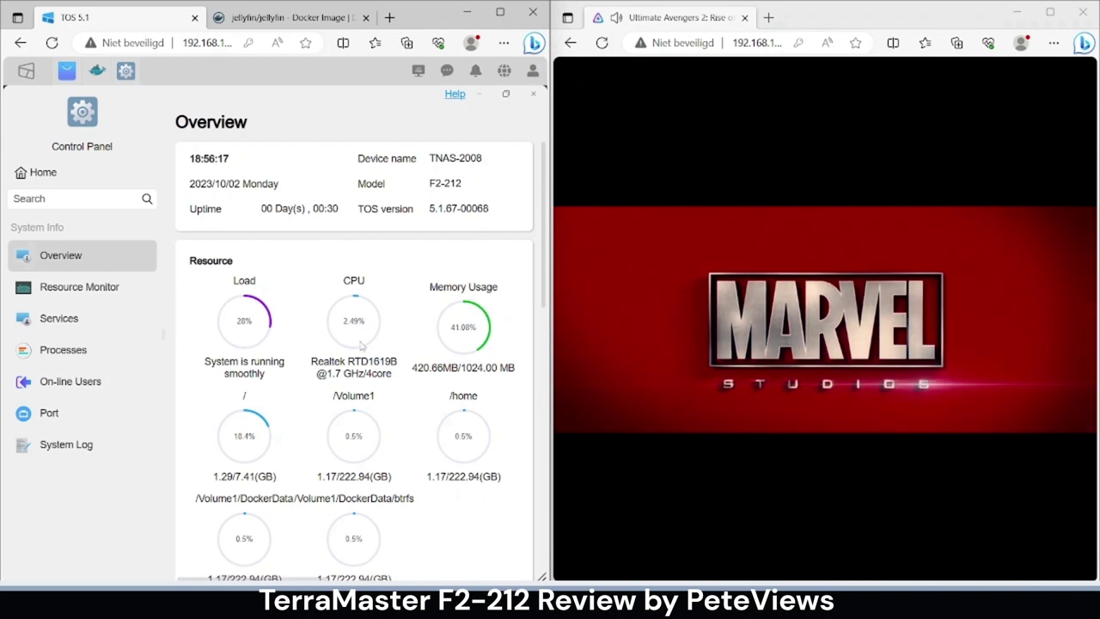
left_click(619, 548)
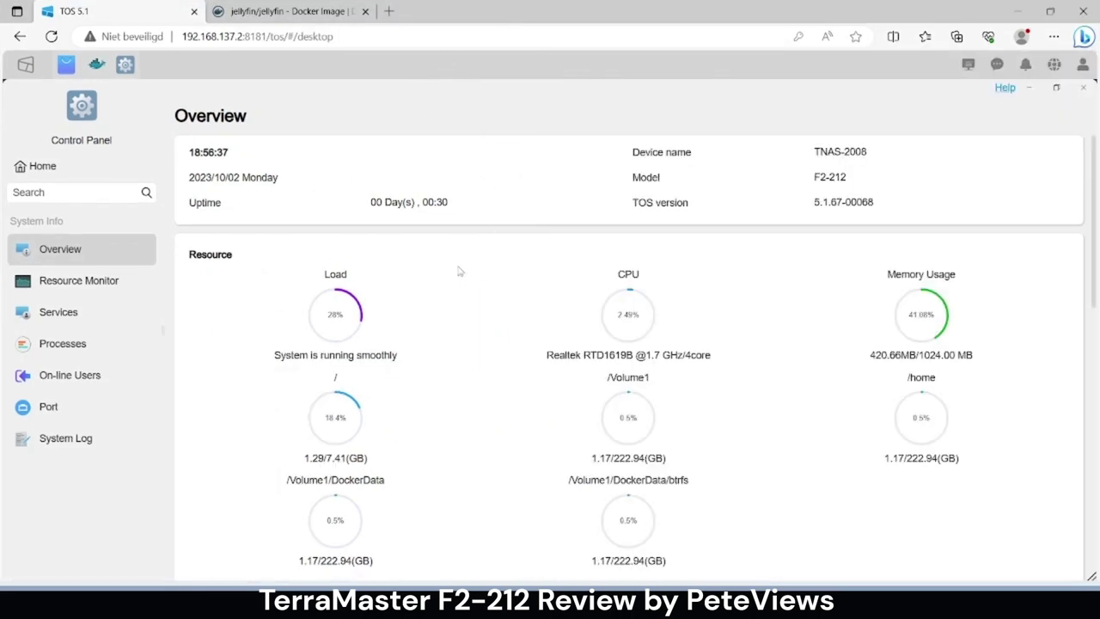
left_click(72, 163)
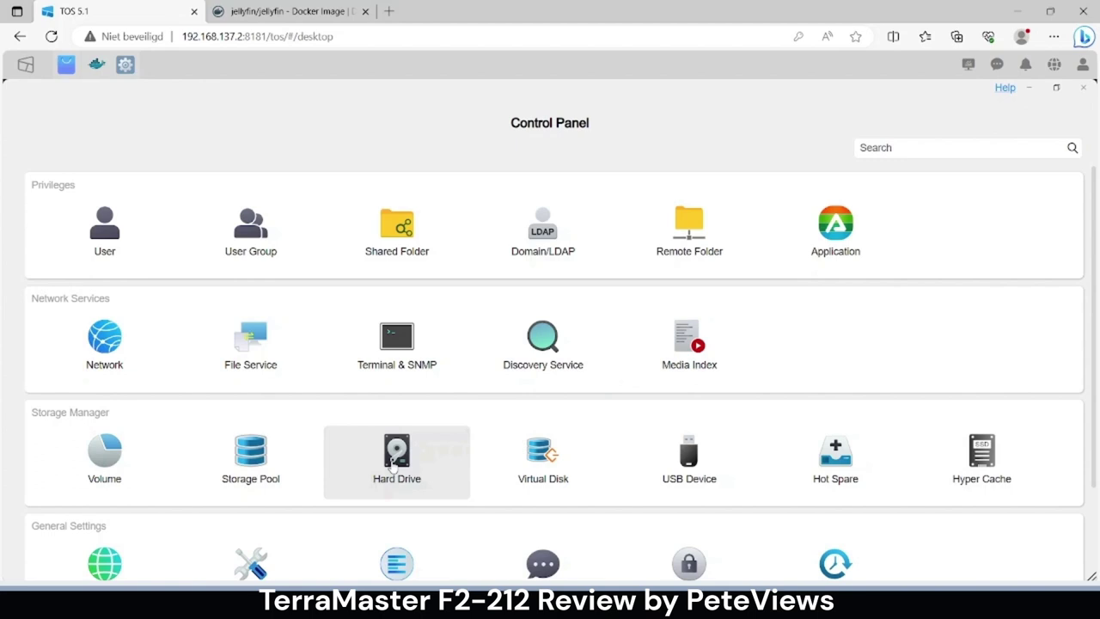
- Expand Volume 1 to review its used and free space
left_click(105, 456)
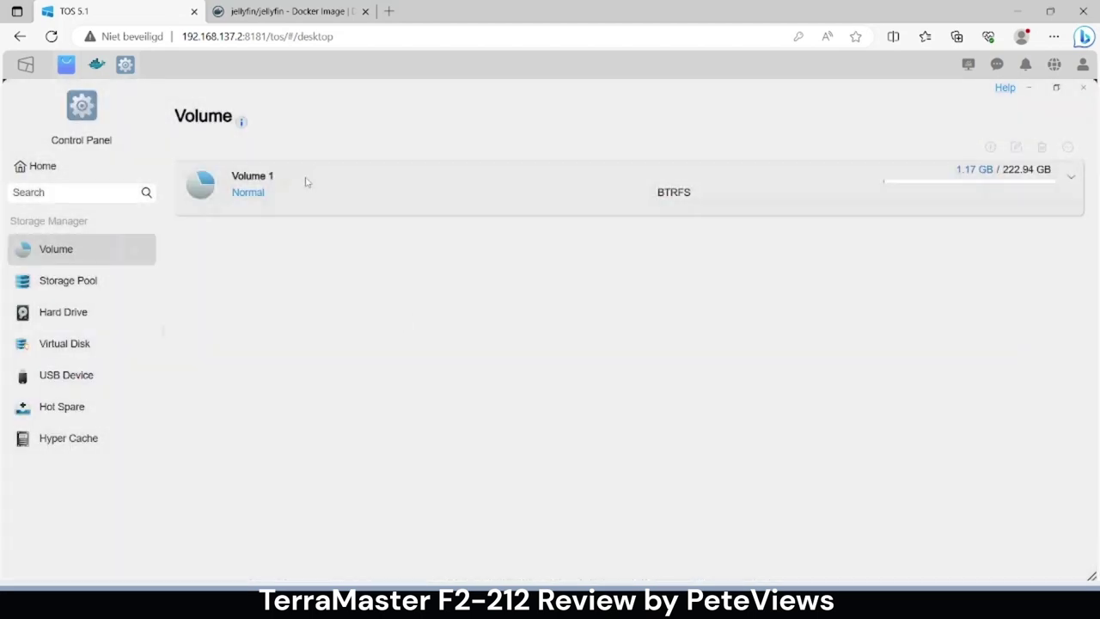
left_click(303, 183)
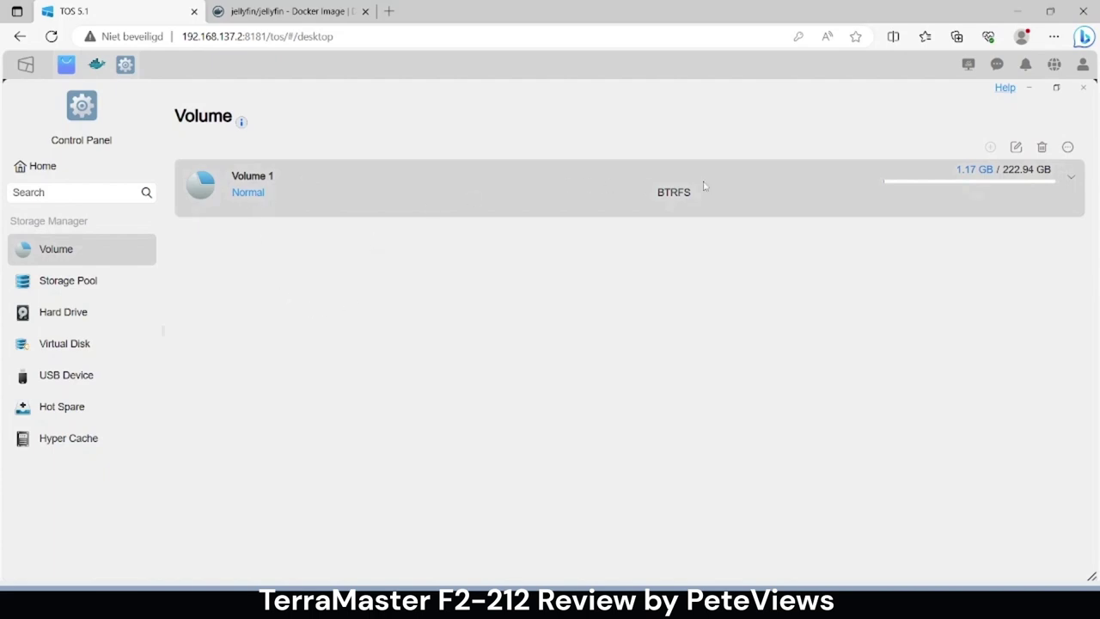
left_click(1070, 178)
left_click(1068, 178)
left_click(1071, 178)
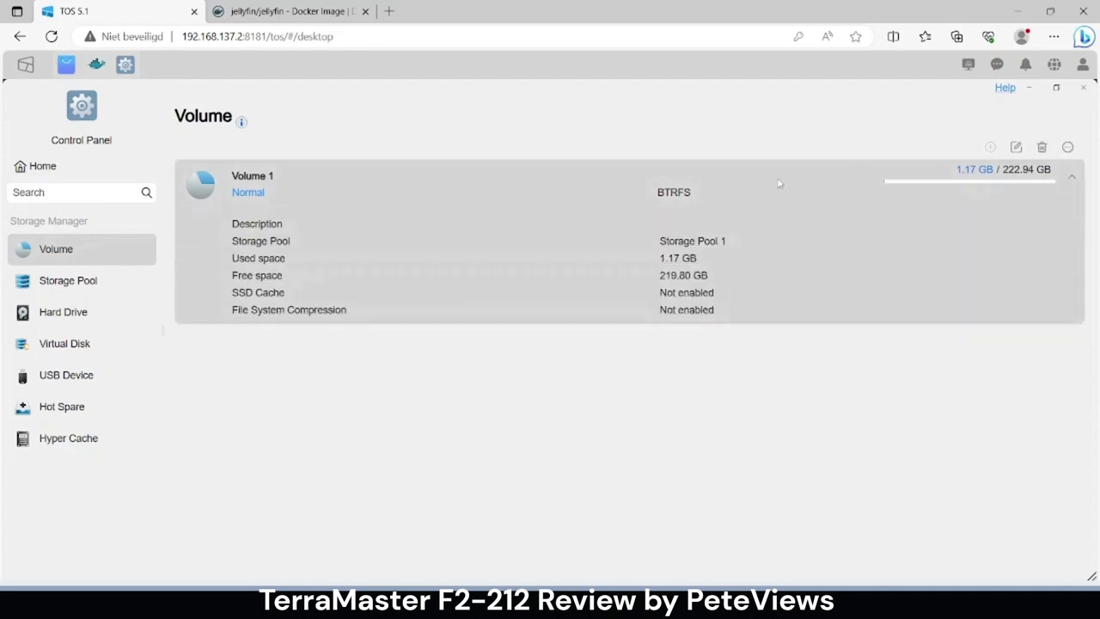
- Expand Storage Pool 1 to inspect its disks, then check Hyper Cache shows none created
left_click(65, 276)
left_click(1072, 180)
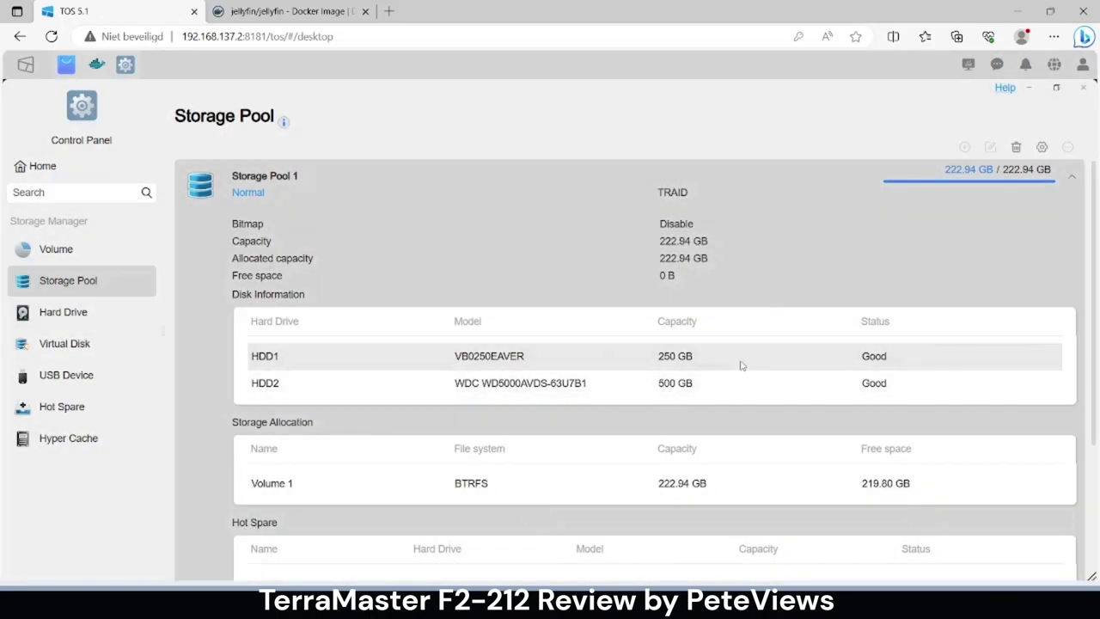
scroll(729, 374, "down", 3)
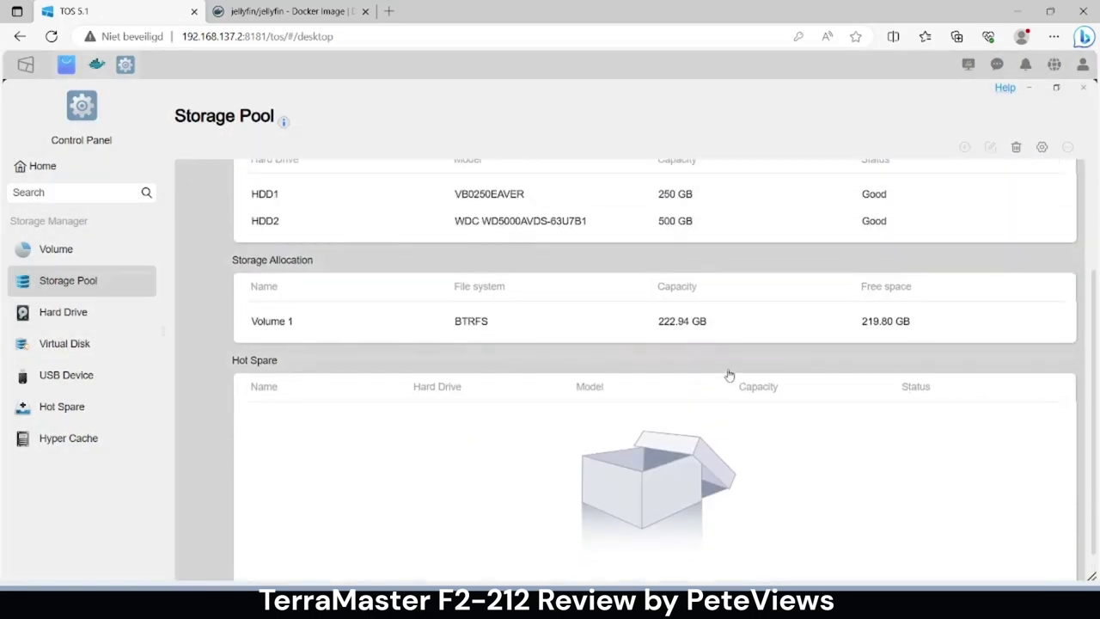
scroll(729, 374, "up", 3)
left_click(409, 268)
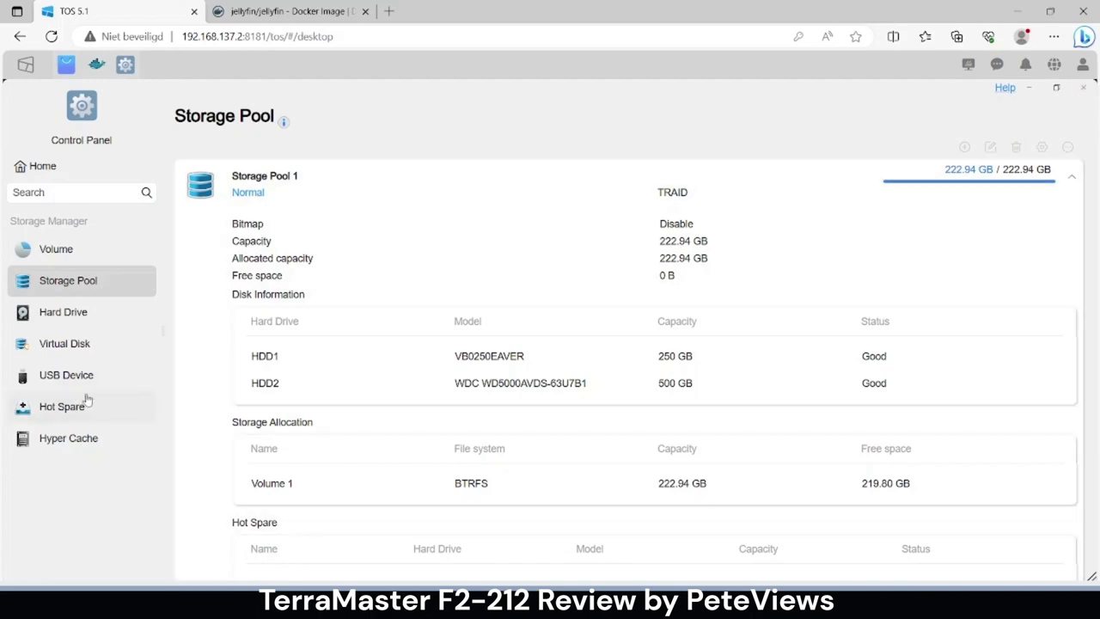
left_click(73, 439)
- Confirm no hot spare exists, return to the category grid, and close the Control Panel
mouse_move(287, 124)
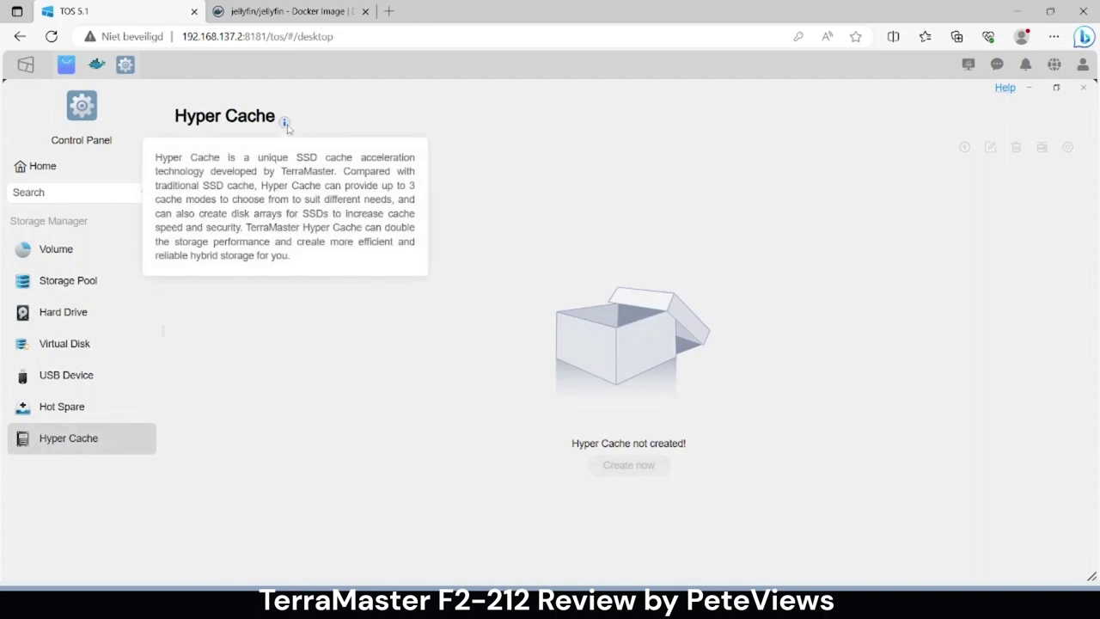
left_click(90, 405)
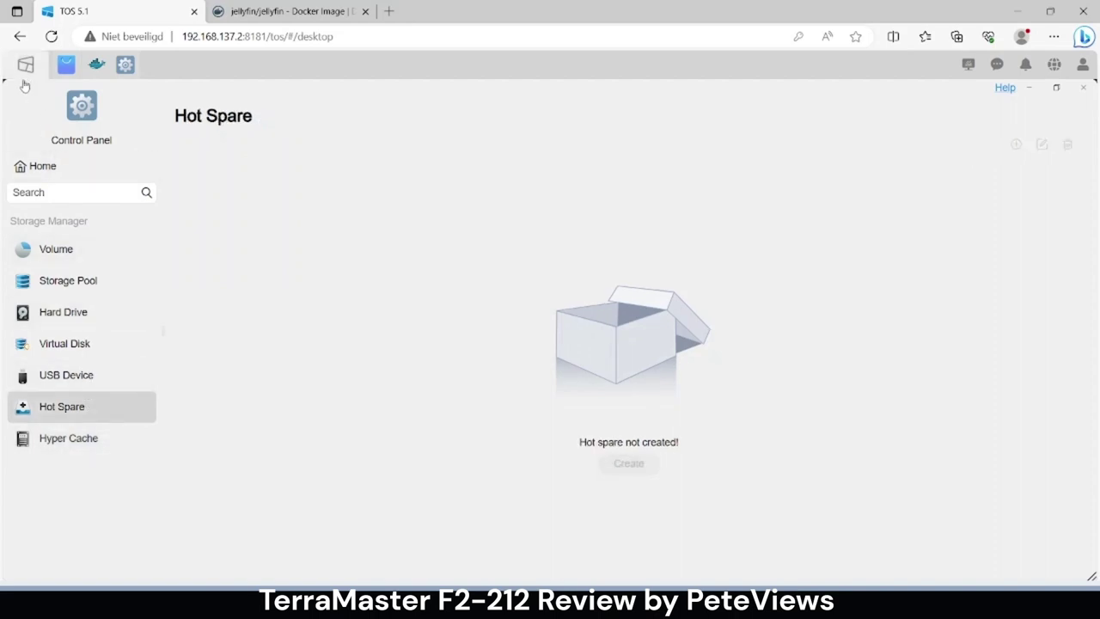
left_click(26, 165)
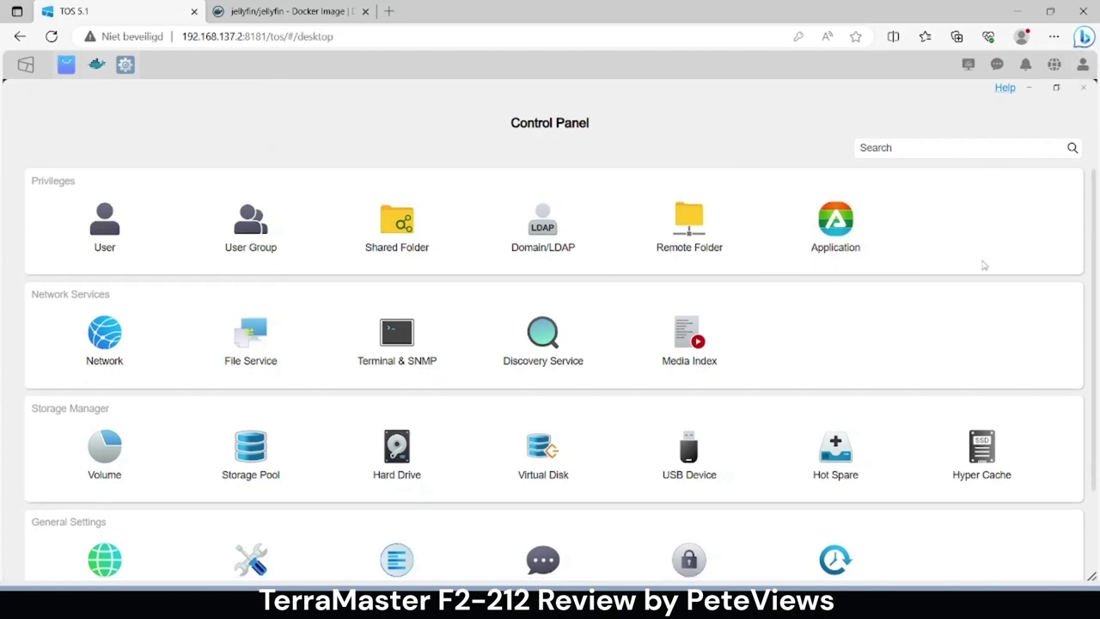
scroll(982, 271, "down", 2)
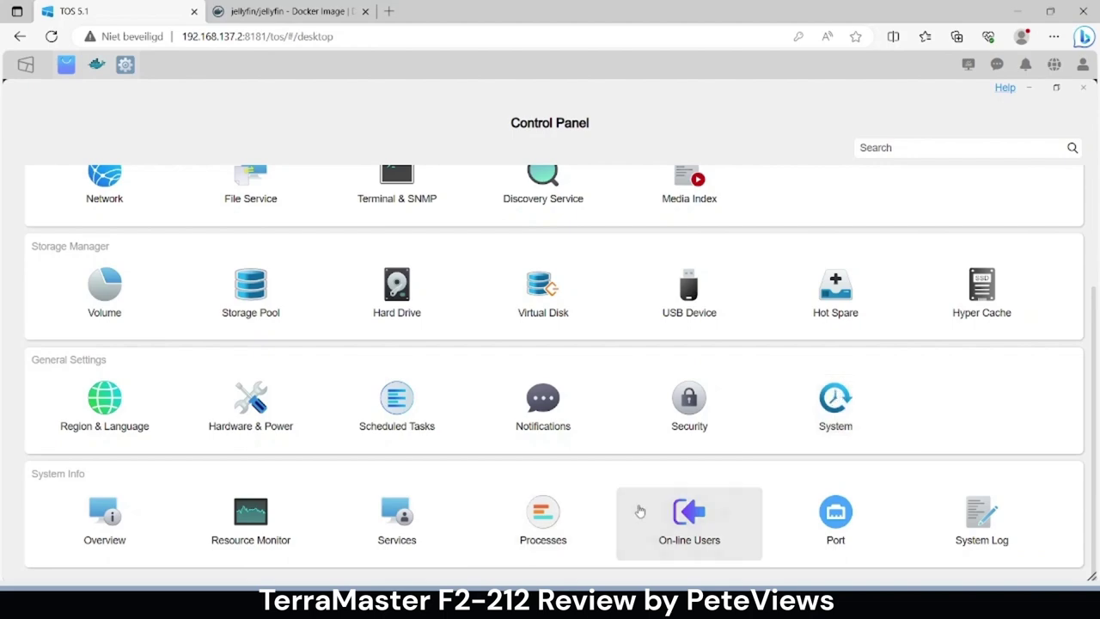
left_click(1082, 89)
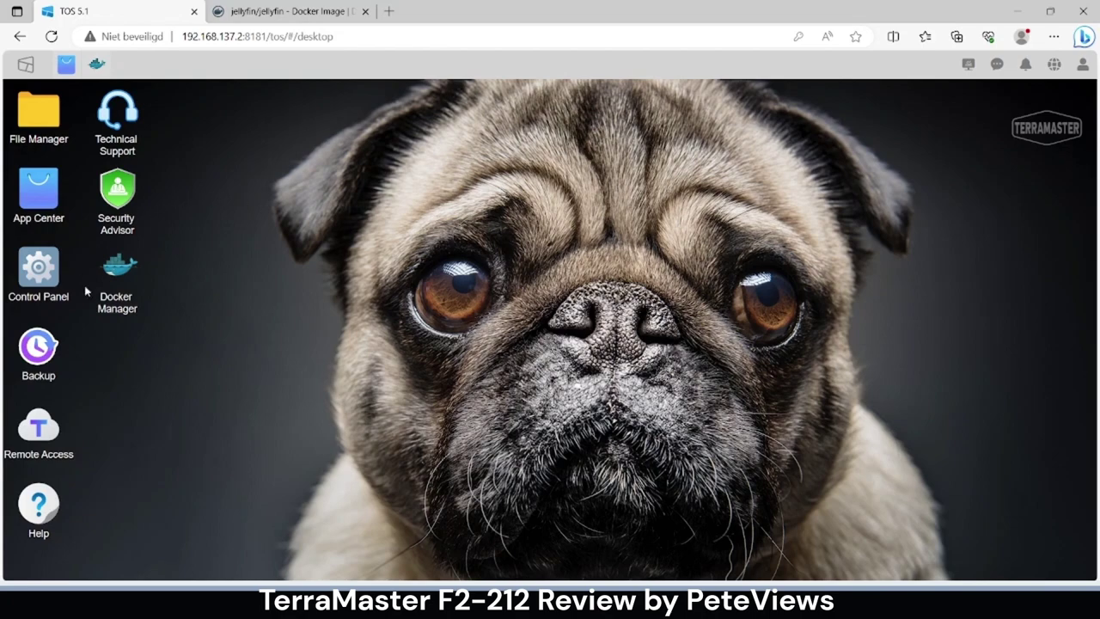
- Browse the App Center's All category of 41 apps, noting Docker Manager is installed
left_click(28, 190)
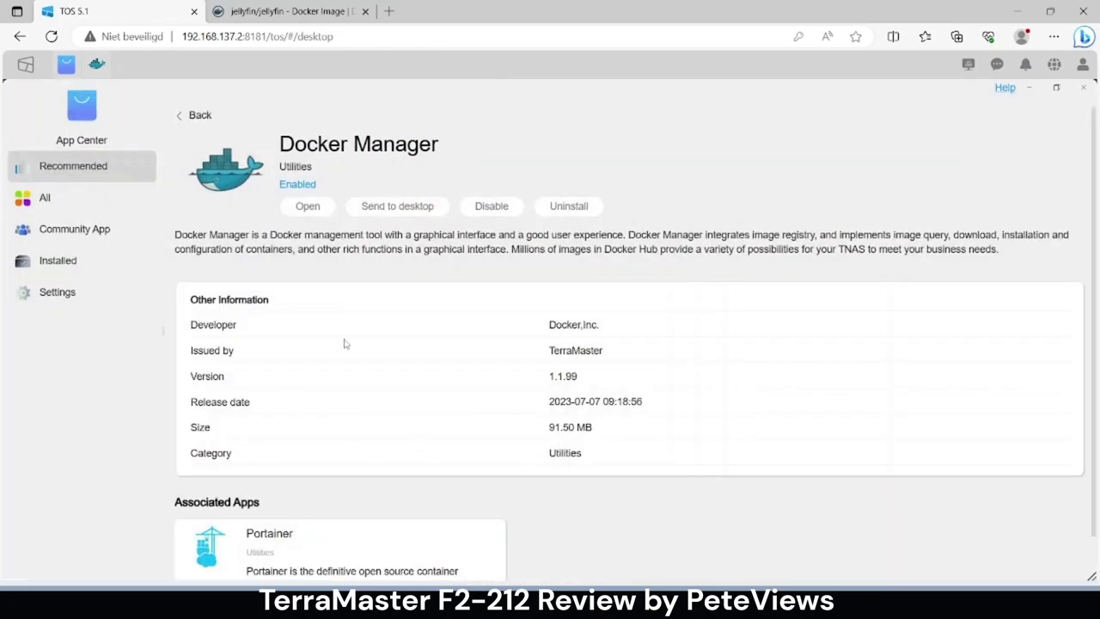
left_click(57, 196)
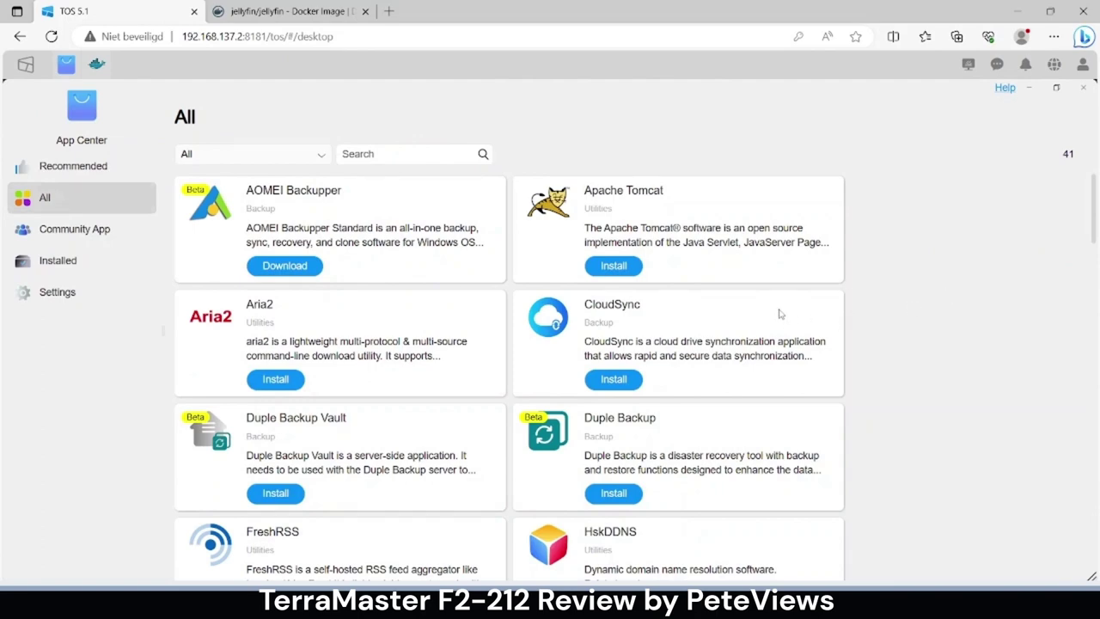
scroll(748, 414, "down", 10)
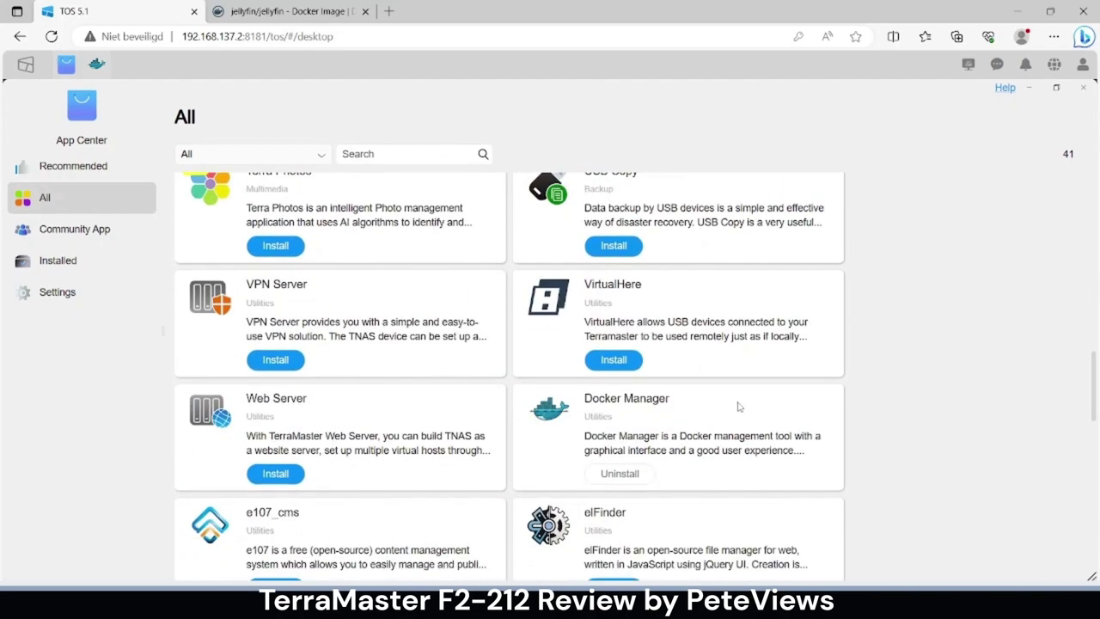
scroll(706, 447, "down", 8)
scroll(710, 446, "down", 1)
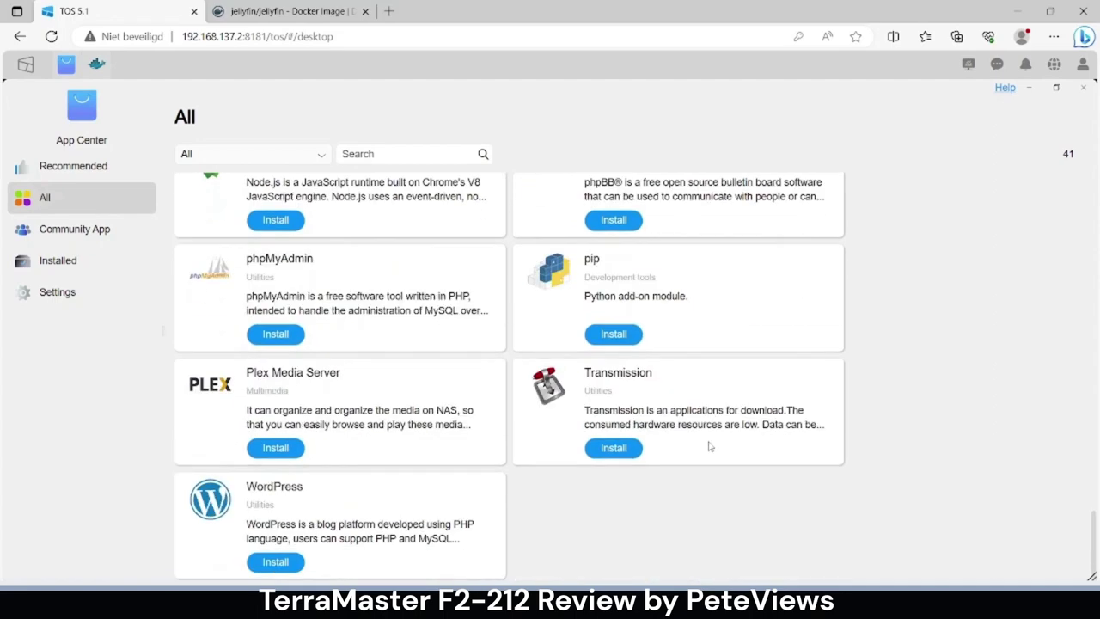